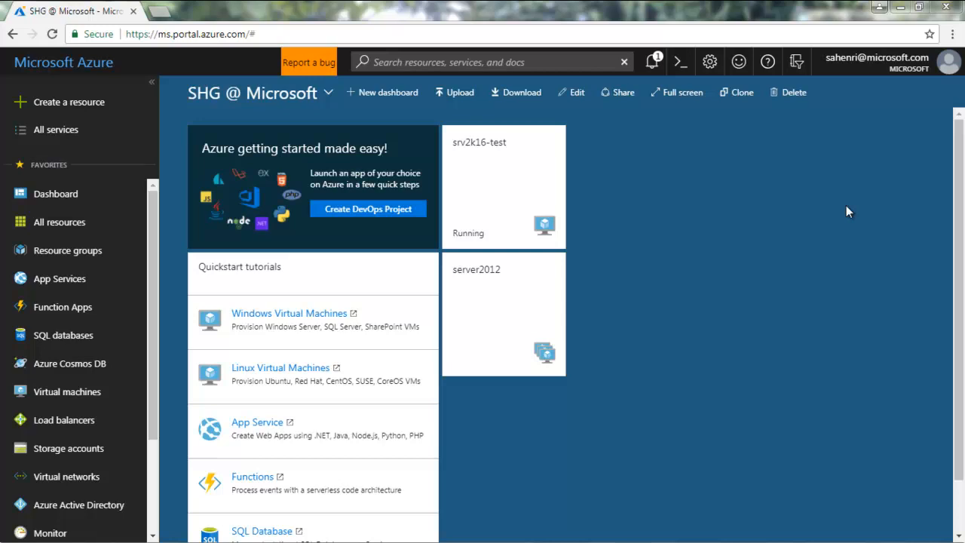
# Open the srv2k16-test virtual machine's overview, switch to its Remote Desktop session to minimize Server Manager, and return to the portal.
pyautogui.moveTo(507, 165)
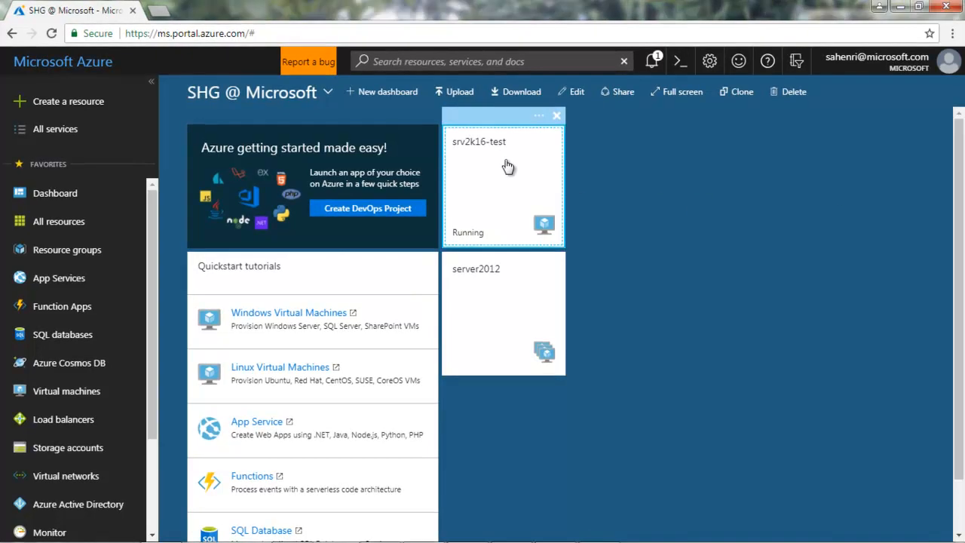
pyautogui.click(506, 164)
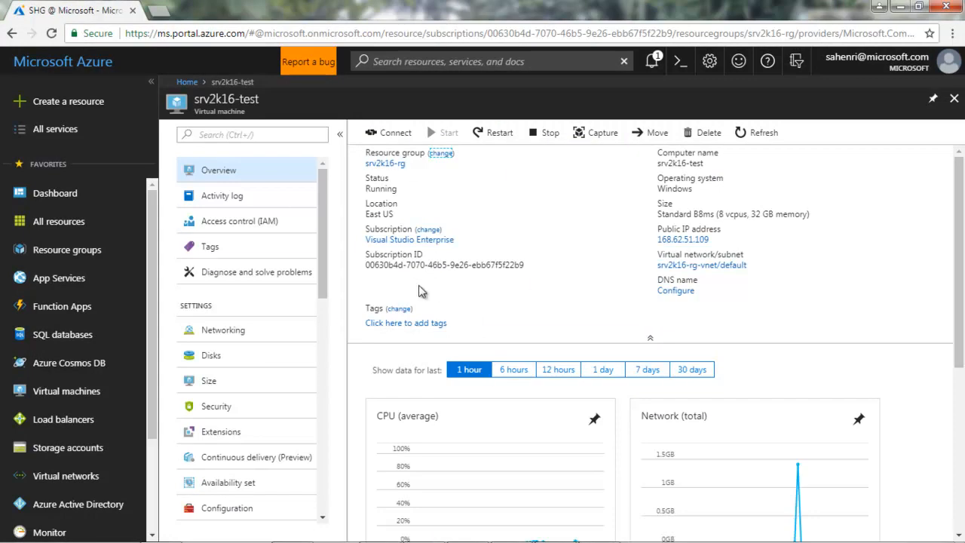
pyautogui.moveTo(605, 541)
pyautogui.click(563, 535)
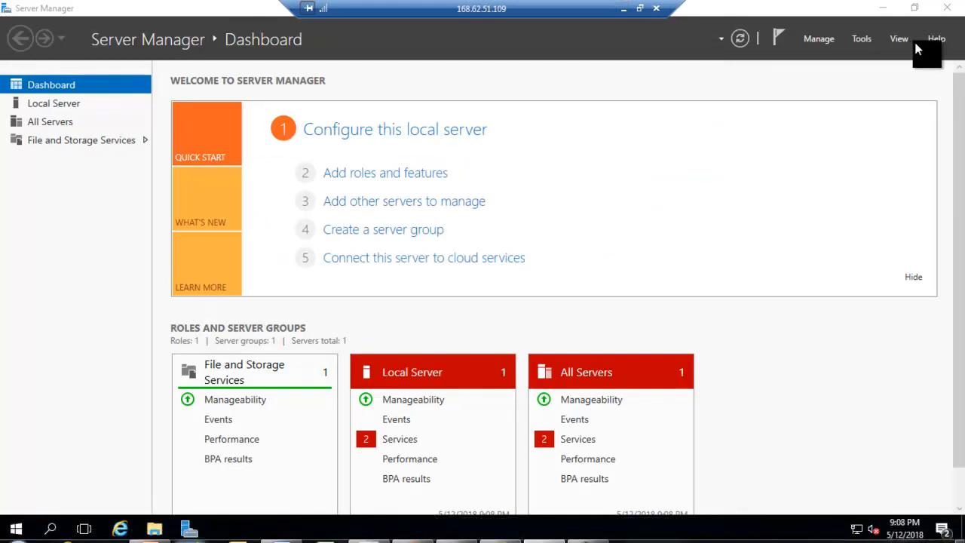
pyautogui.click(884, 11)
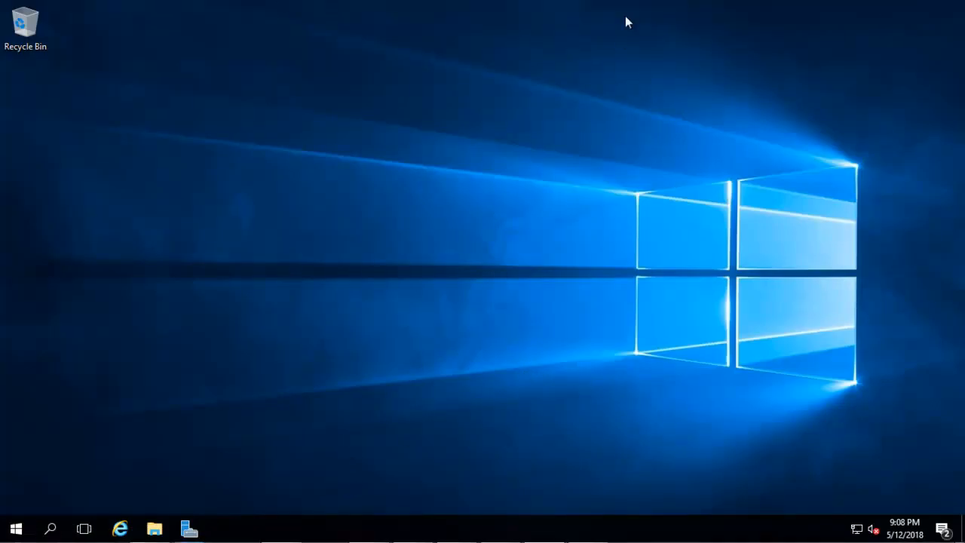
pyautogui.click(624, 12)
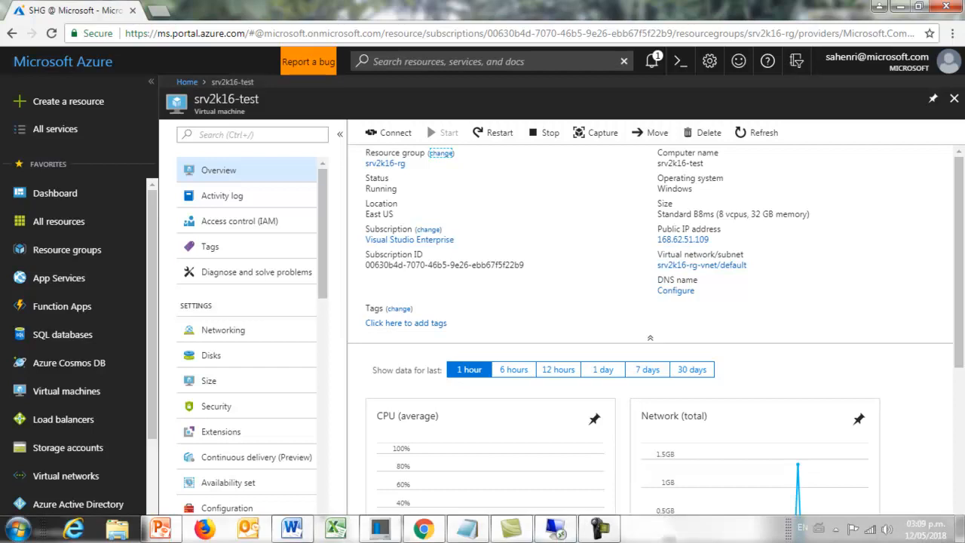
pyautogui.moveTo(559, 533)
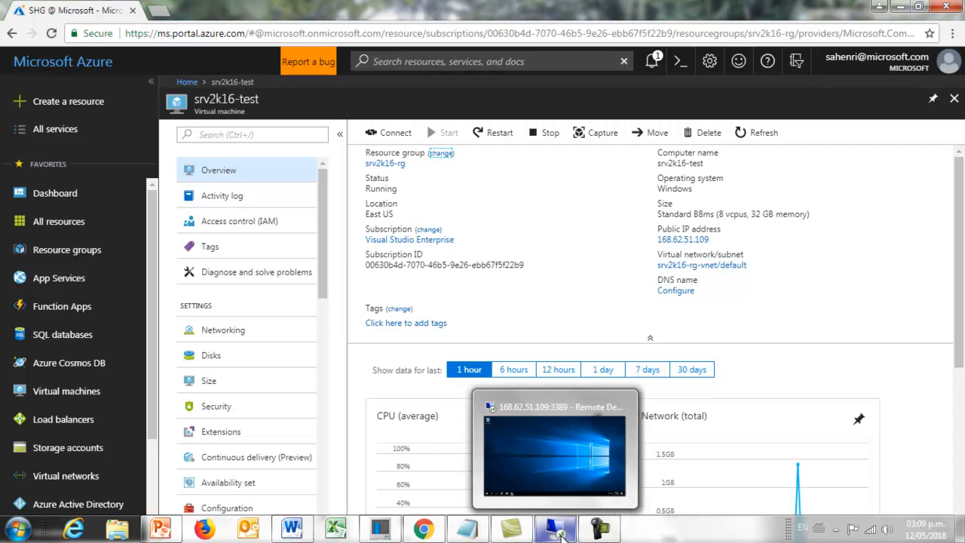
pyautogui.click(559, 534)
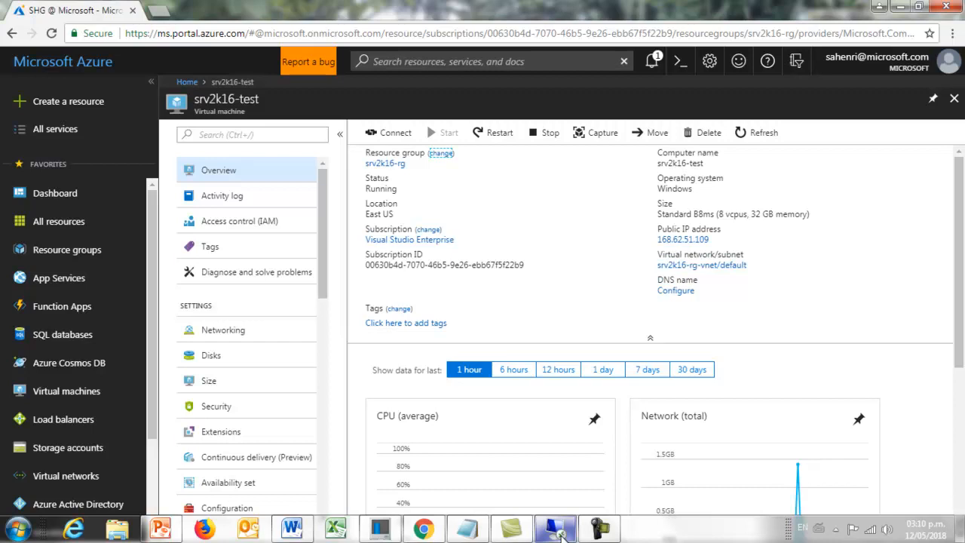
pyautogui.moveTo(561, 533)
pyautogui.click(565, 535)
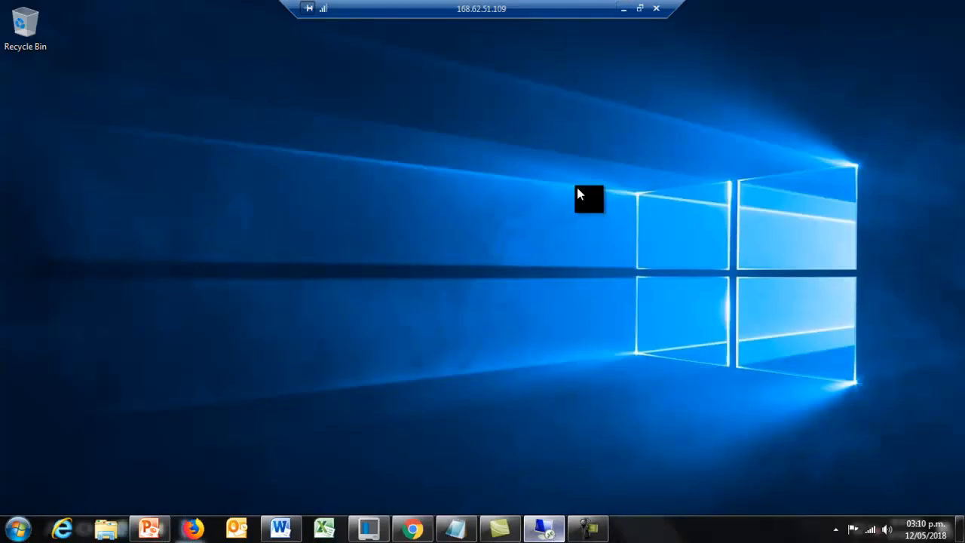
pyautogui.click(623, 11)
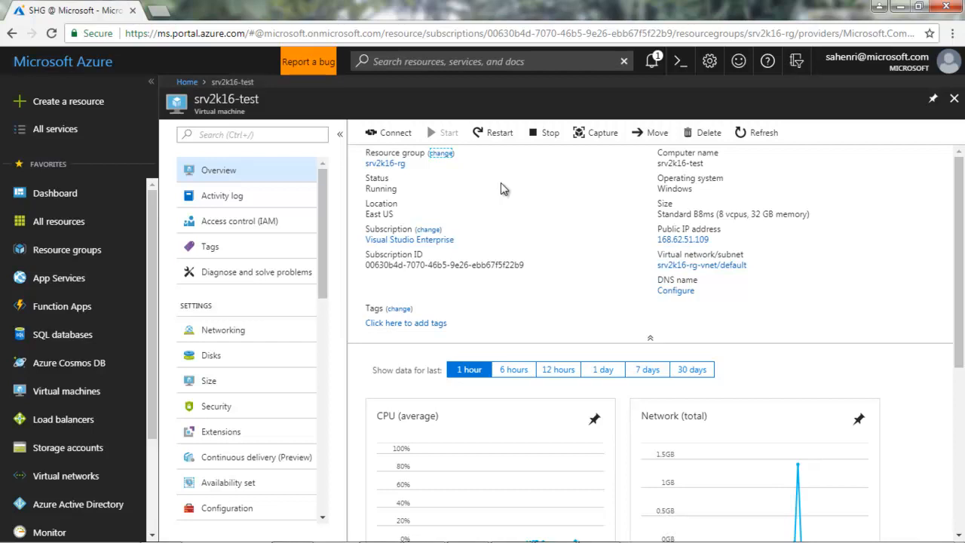
pyautogui.click(556, 531)
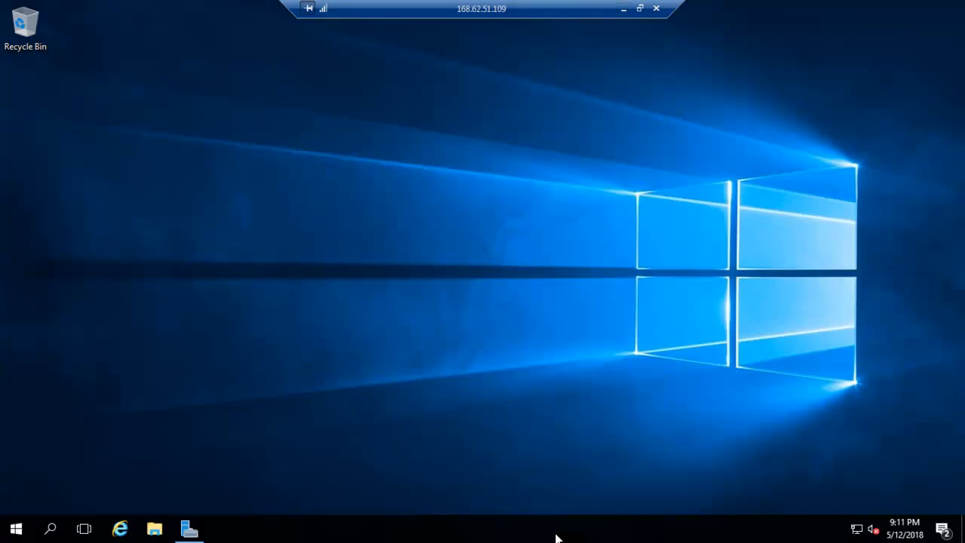
pyautogui.click(20, 531)
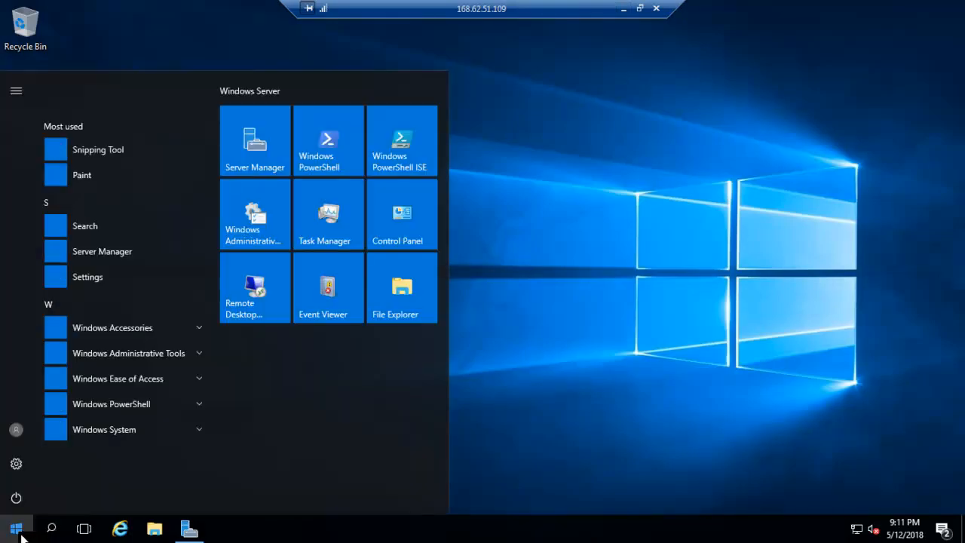
pyautogui.click(662, 212)
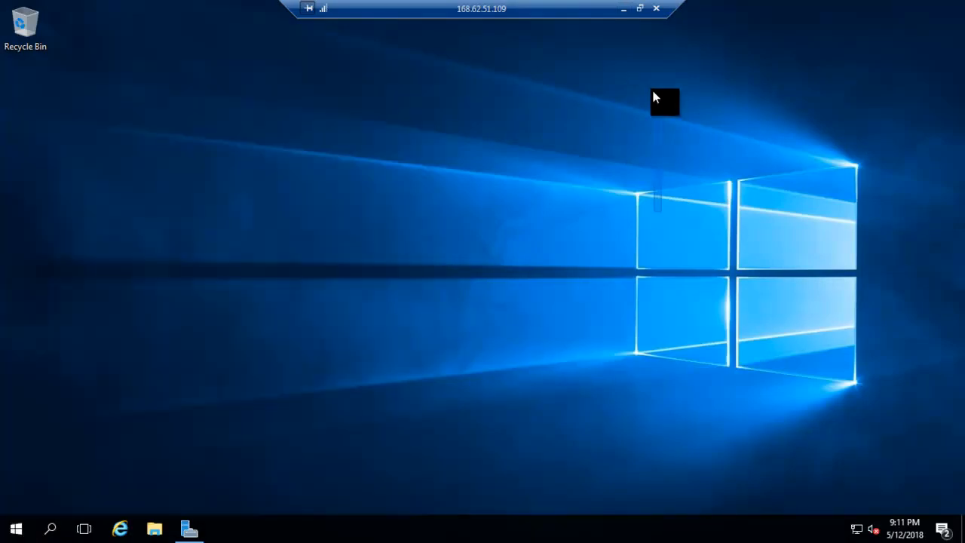
pyautogui.click(623, 9)
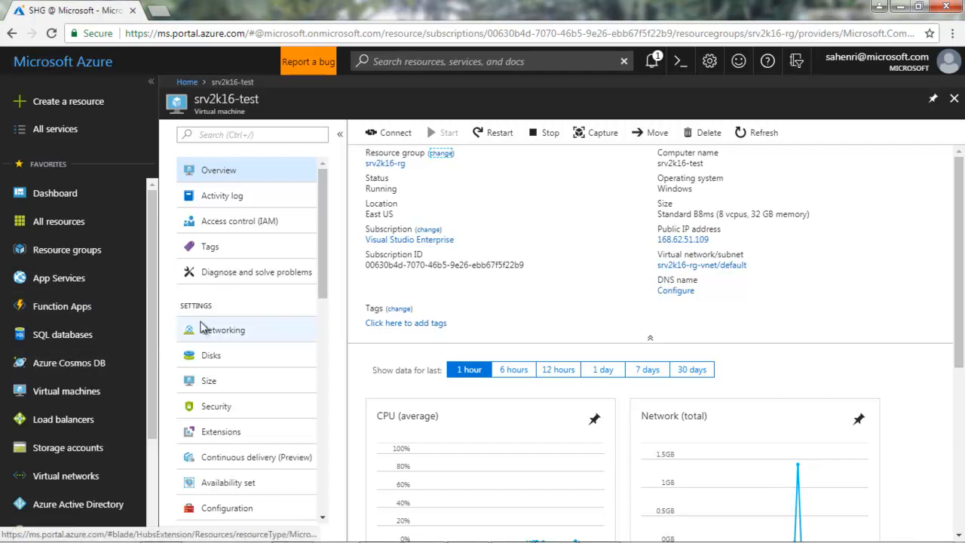
# Review the OS and data disks attached to srv2k16-test and return to the virtual machine's overview.
pyautogui.click(215, 355)
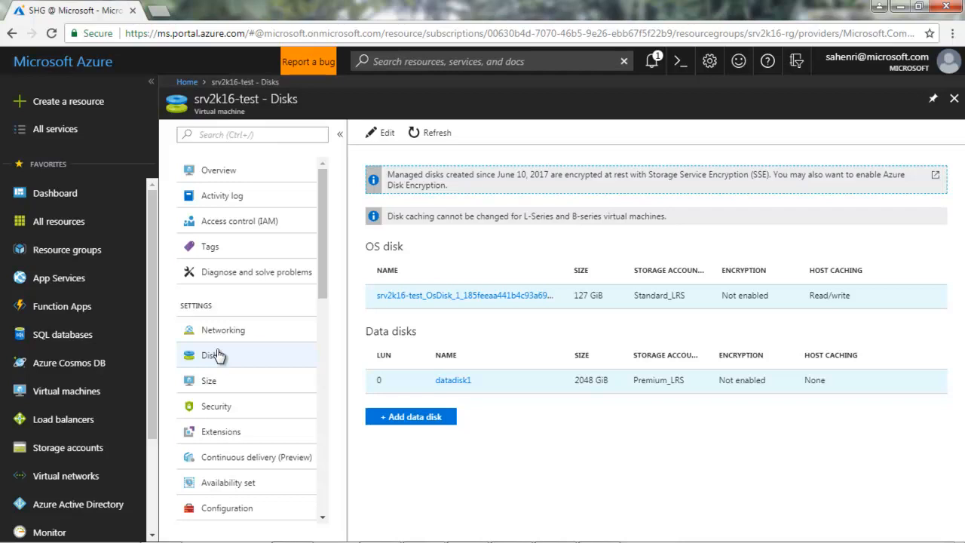
pyautogui.click(215, 355)
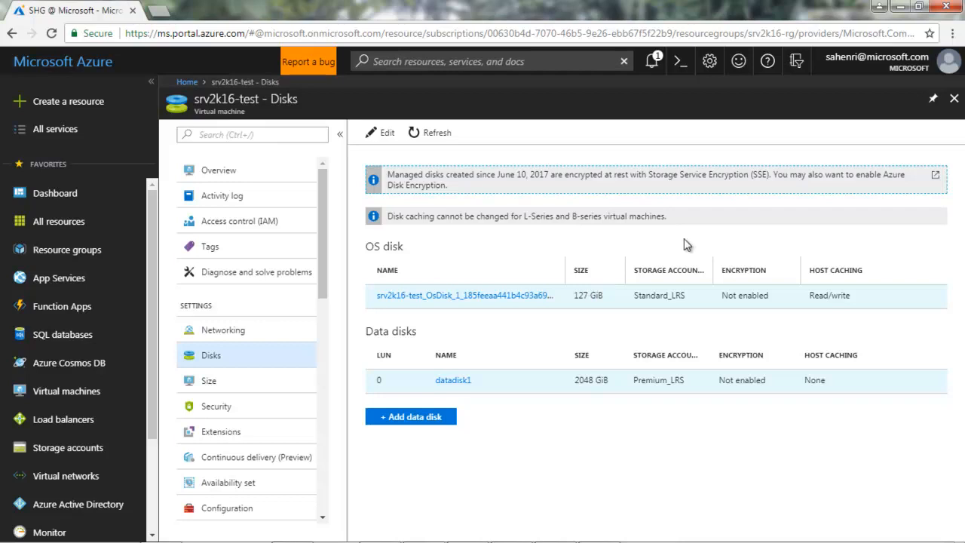
pyautogui.click(954, 99)
pyautogui.click(523, 185)
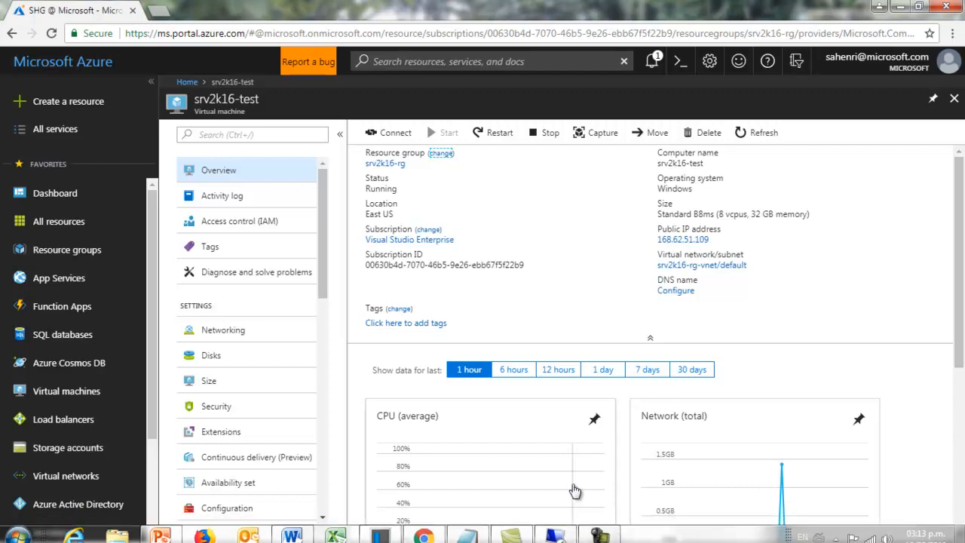
# Switch to the Remote Desktop session and shut down Windows with the reason Other (Unplanned).
pyautogui.click(559, 536)
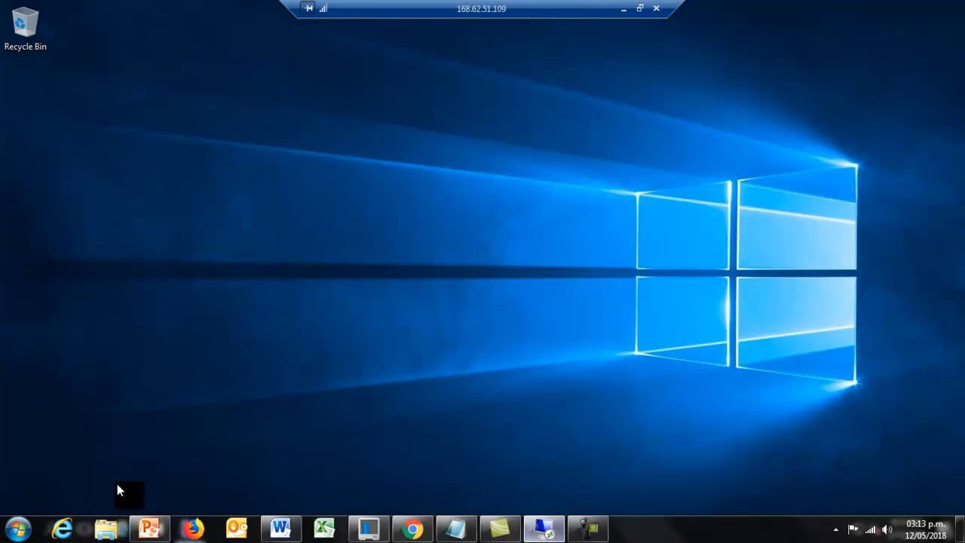
pyautogui.click(16, 528)
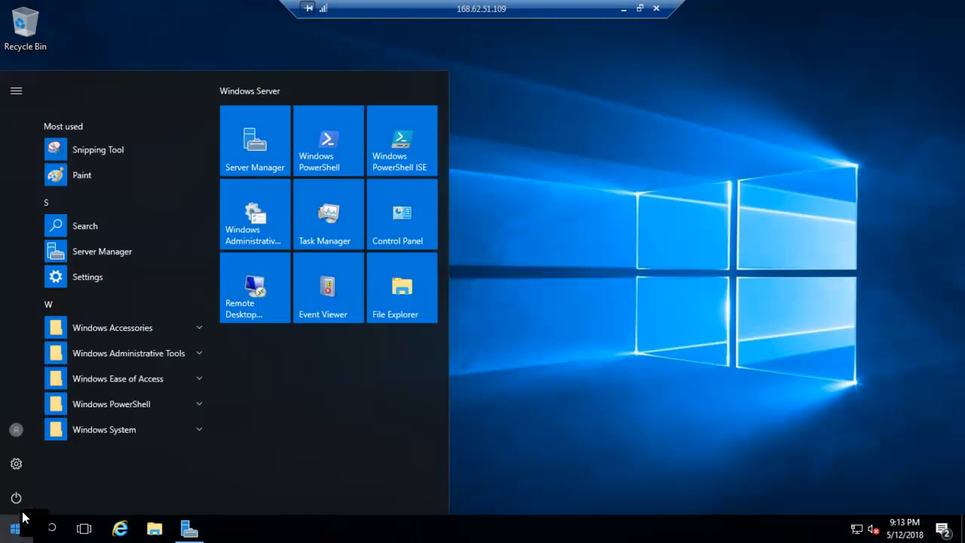
pyautogui.click(17, 499)
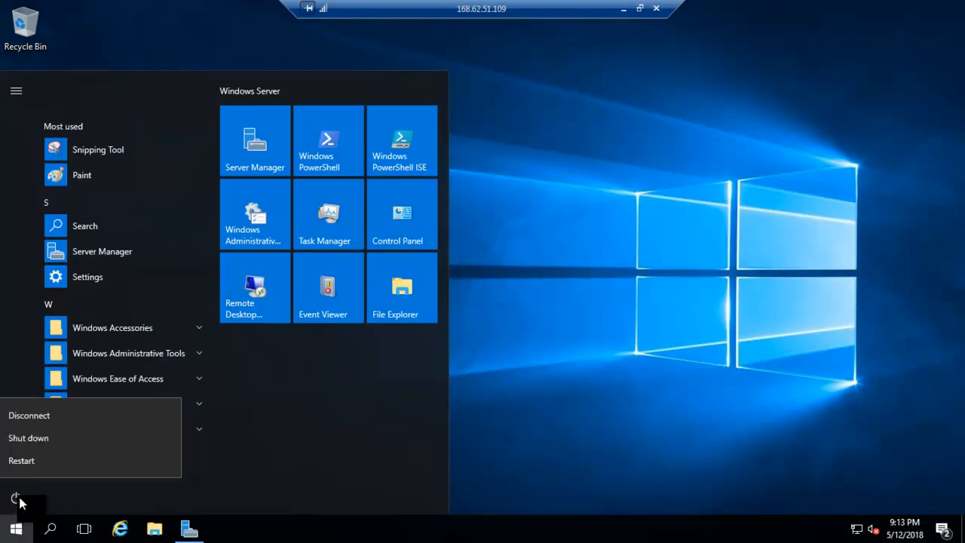
pyautogui.click(38, 441)
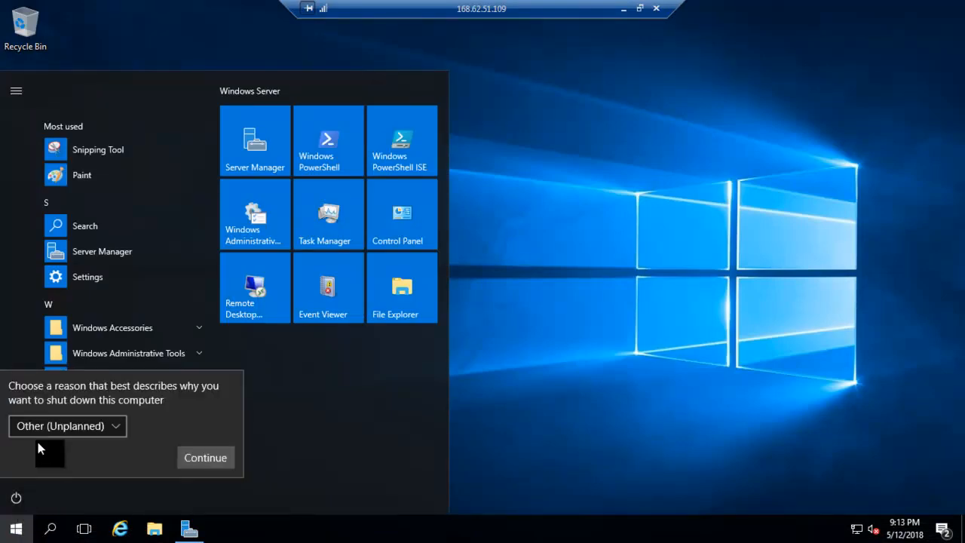
pyautogui.click(205, 458)
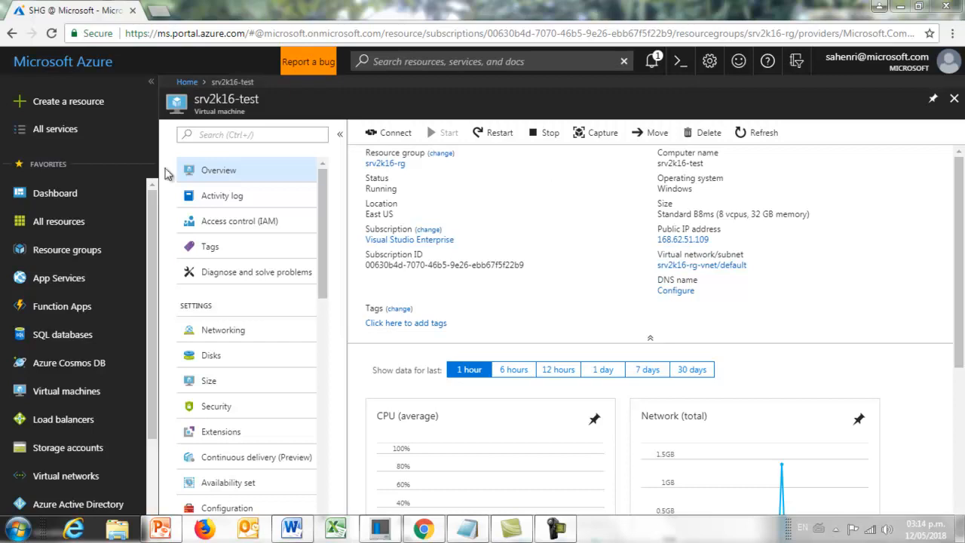
# Check the status of srv2k16-test in the virtual machines list, refresh it, and close the list.
pyautogui.click(83, 394)
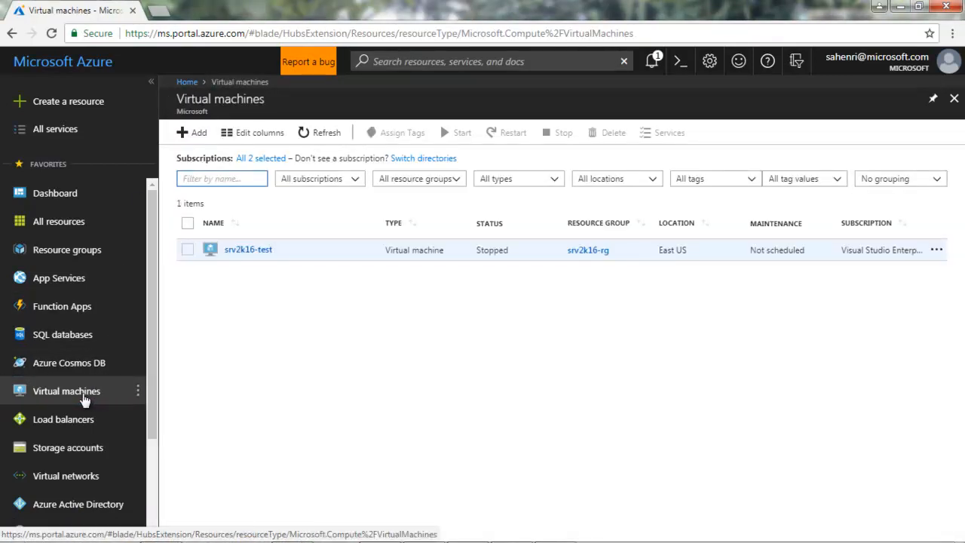
pyautogui.click(192, 252)
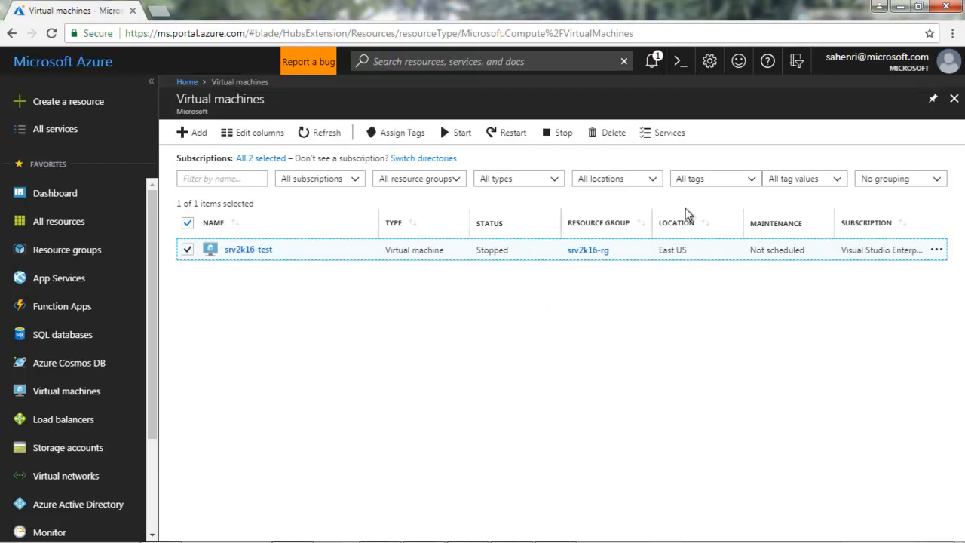
pyautogui.click(336, 138)
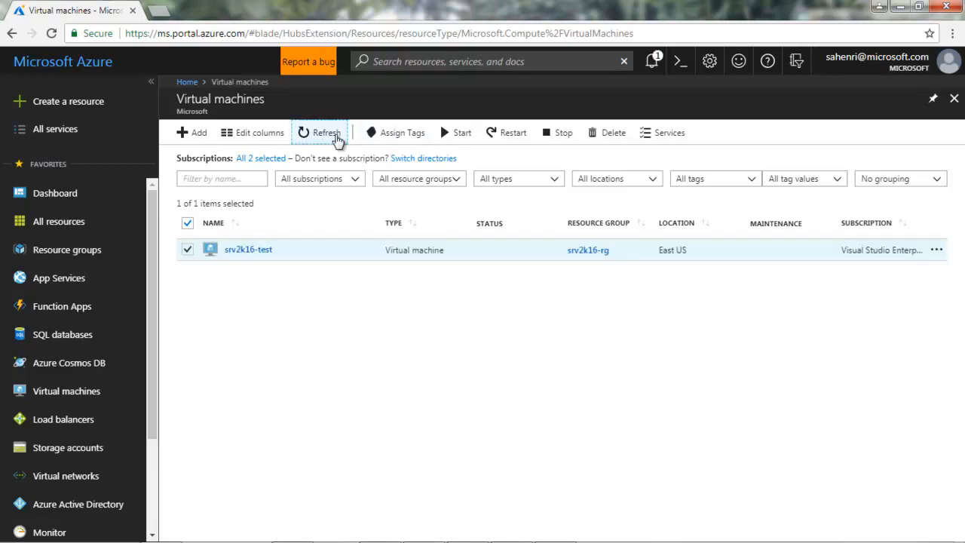
pyautogui.click(953, 99)
# Open srv2k16-test from the dashboard and stop the virtual machine through the Azure portal.
pyautogui.moveTo(502, 187)
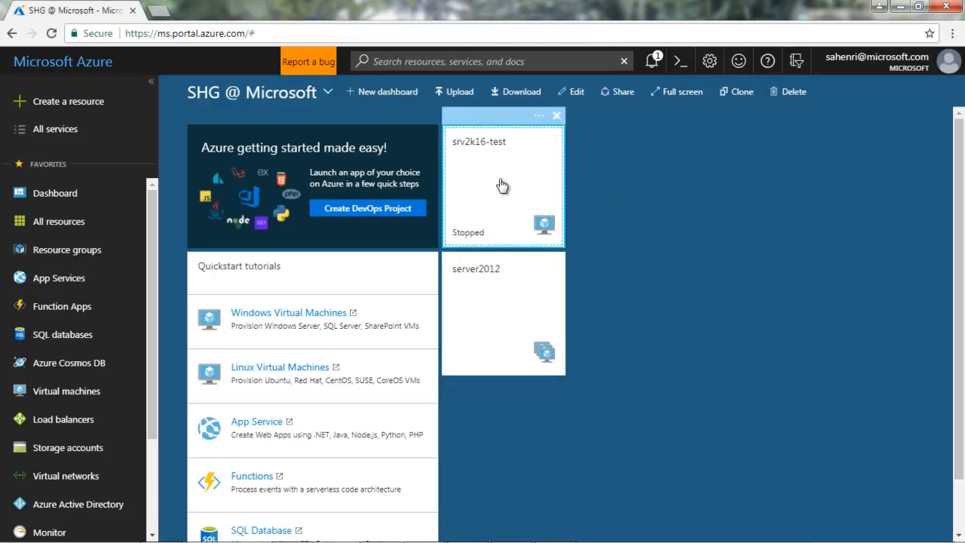
pyautogui.click(502, 186)
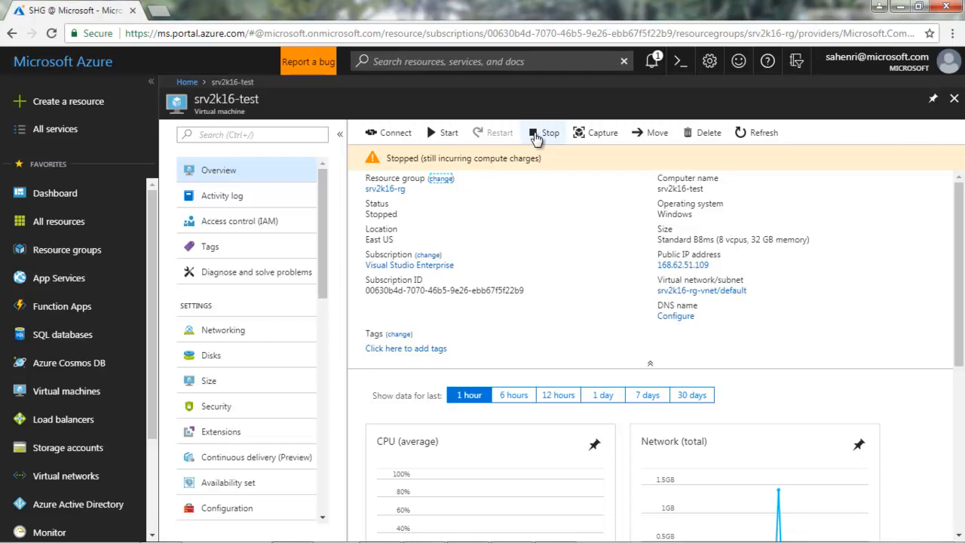
pyautogui.click(533, 135)
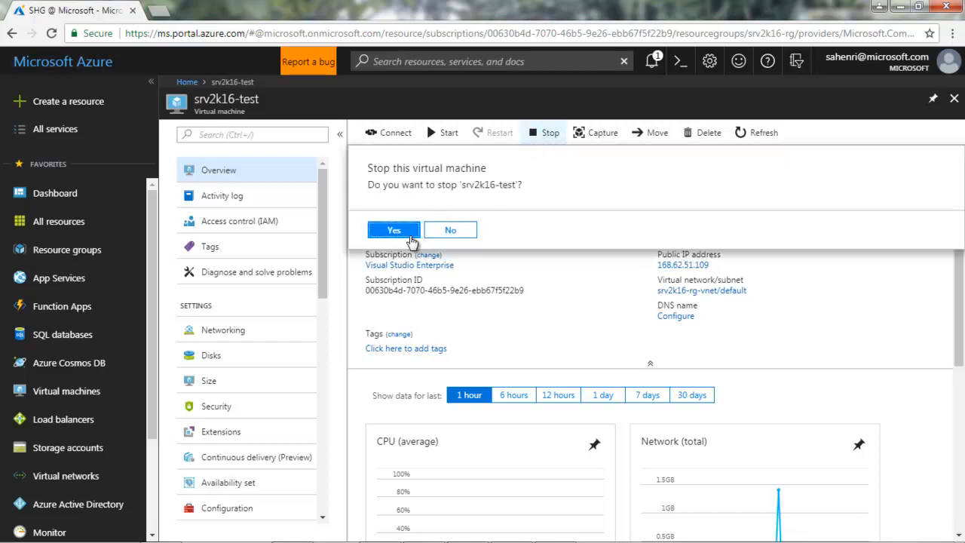
pyautogui.click(397, 231)
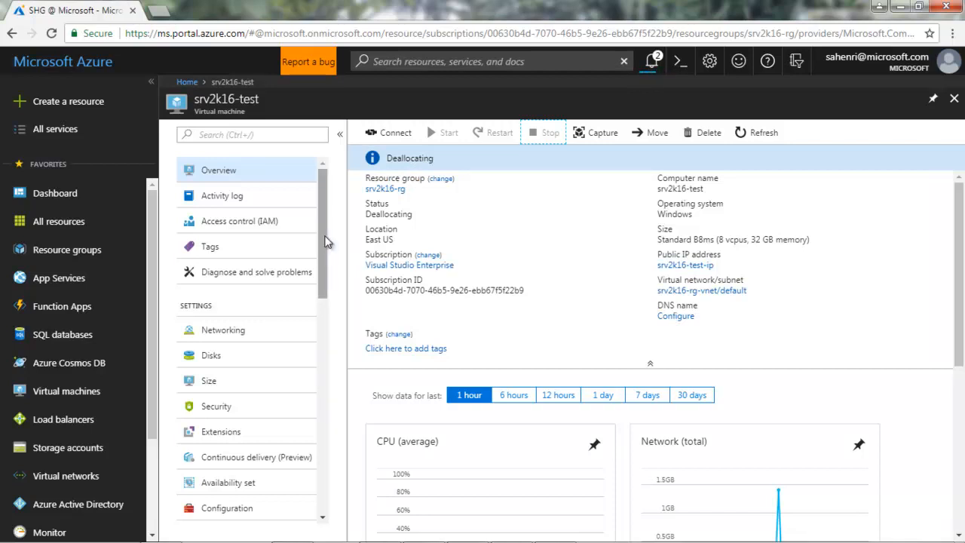
# Open the virtual machines list and refresh it to check the status of srv2k16-test.
pyautogui.click(73, 389)
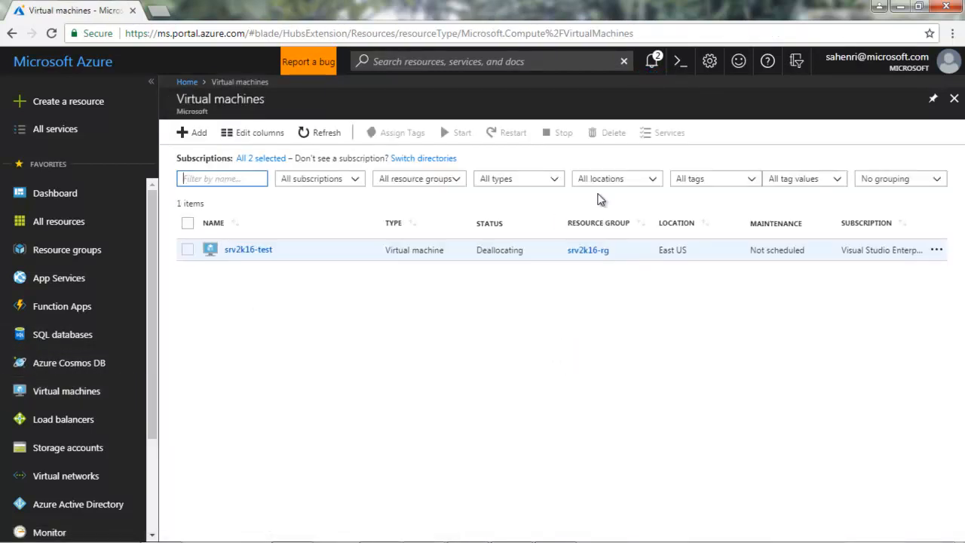
pyautogui.click(327, 135)
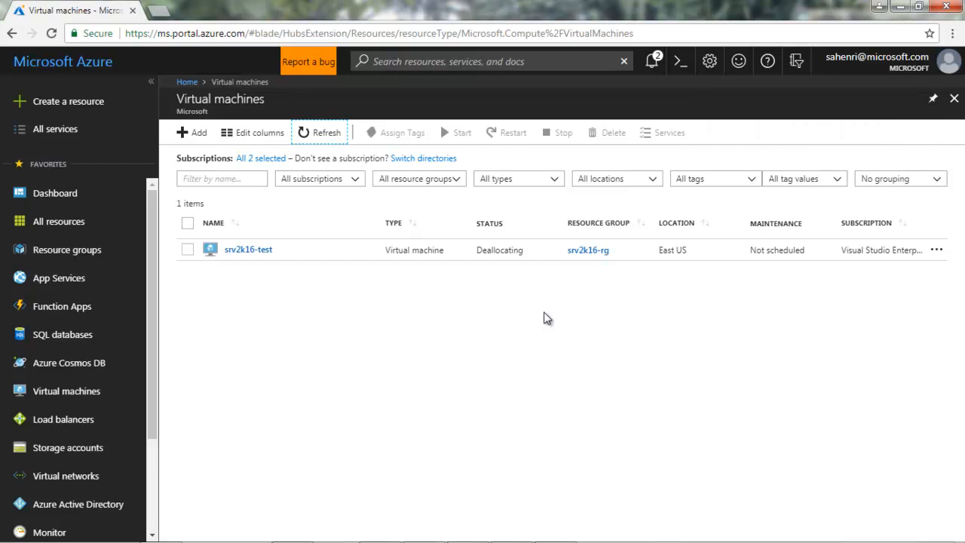
pyautogui.click(325, 135)
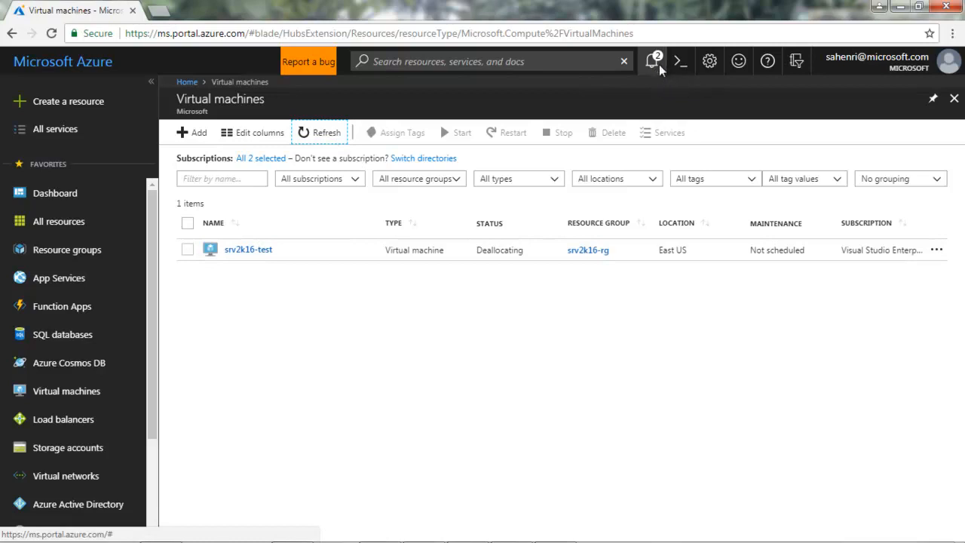
# Open the notification about stopping srv2k16-test to view the virtual machine, and close the notifications.
pyautogui.click(654, 64)
pyautogui.click(768, 143)
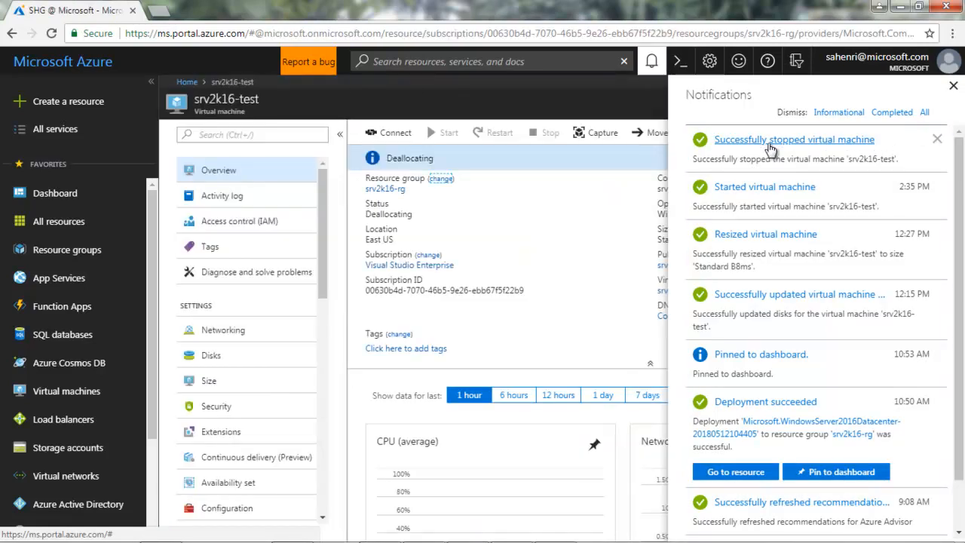
pyautogui.click(951, 87)
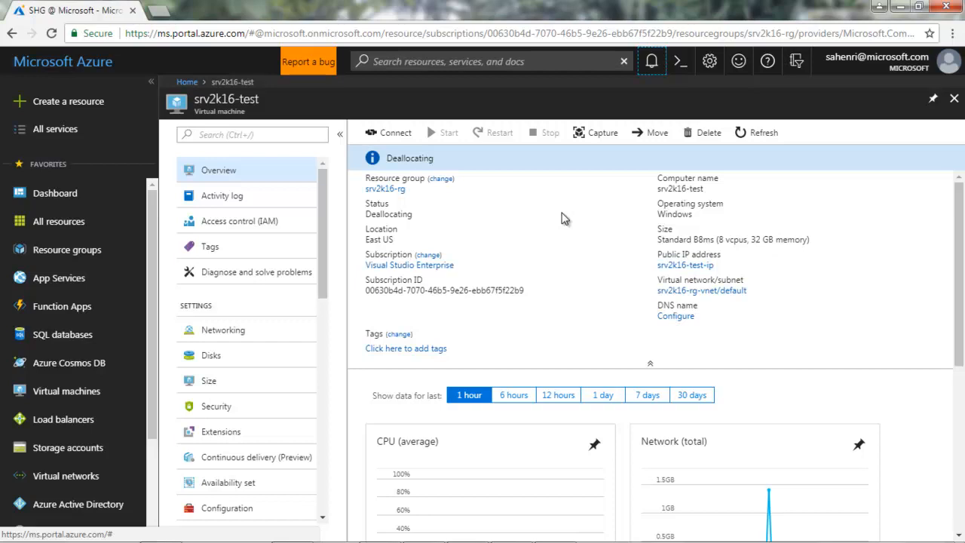
# Return to the dashboard and check the srv2k16-test status again in the virtual machines list.
pyautogui.click(953, 98)
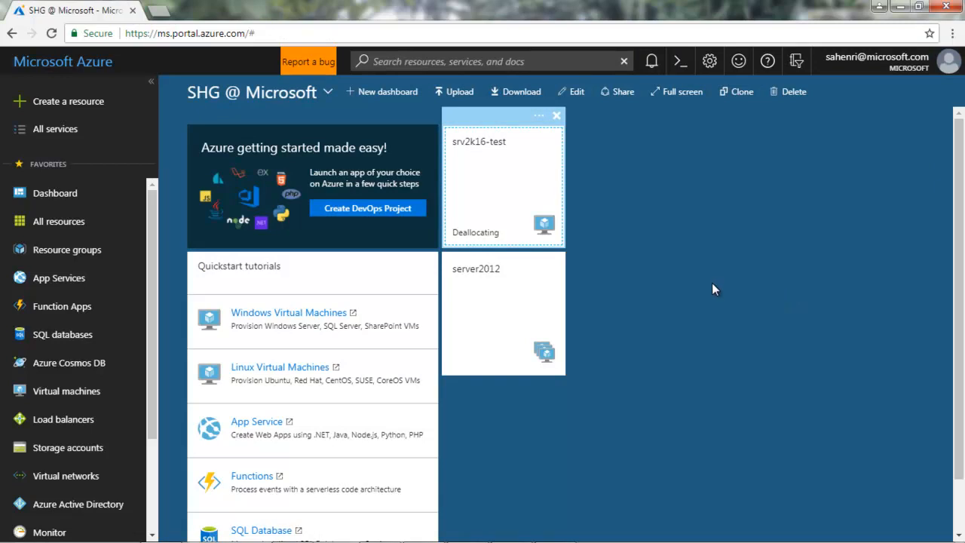
pyautogui.click(86, 405)
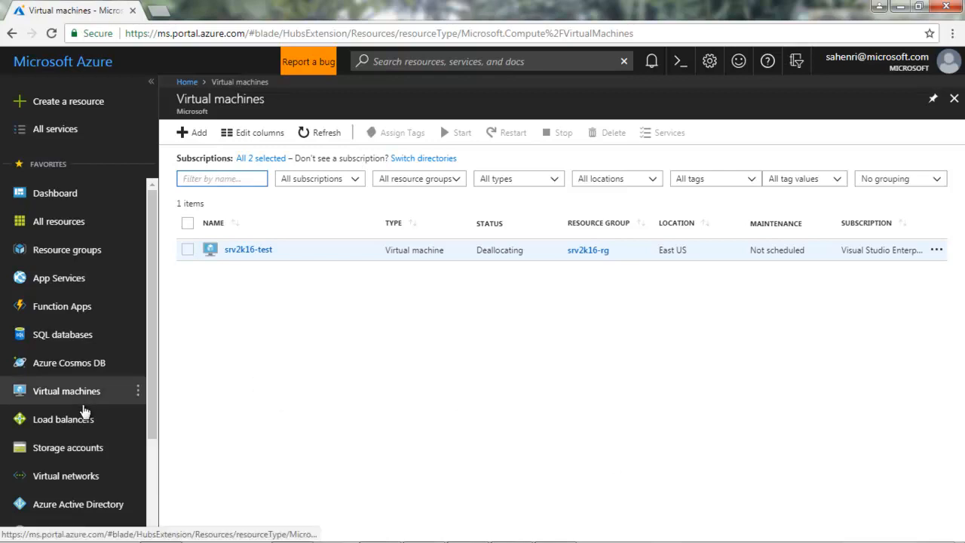
# View the storage accounts list and return to the list of virtual machines.
pyautogui.click(68, 447)
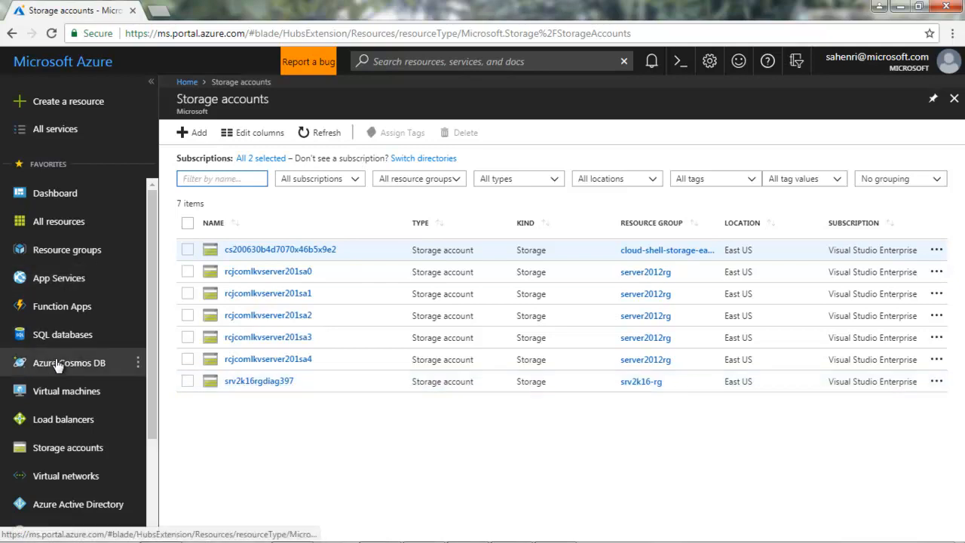
pyautogui.click(52, 394)
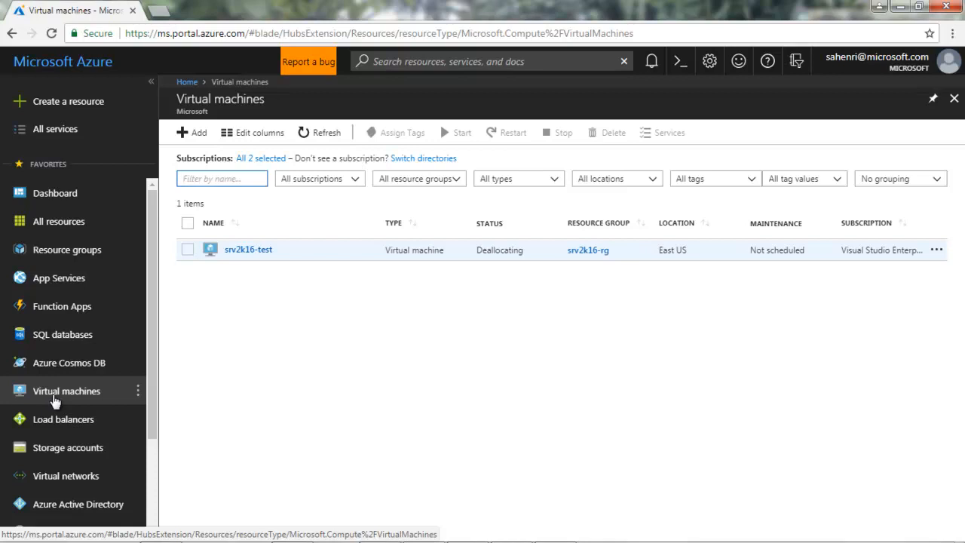
# Open the disks of srv2k16-test, examine the OS disk's state and account type, and close the disk details.
pyautogui.click(245, 252)
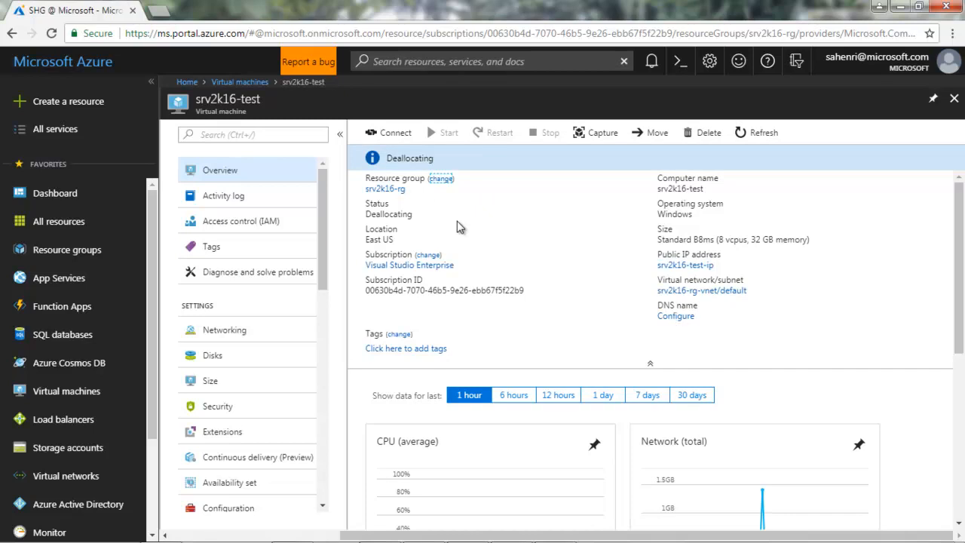
pyautogui.click(221, 365)
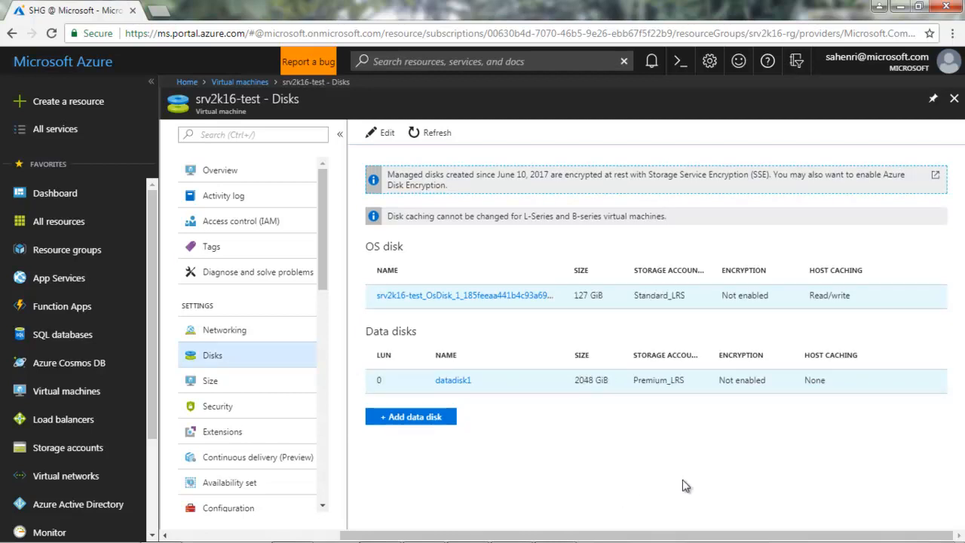
pyautogui.click(509, 299)
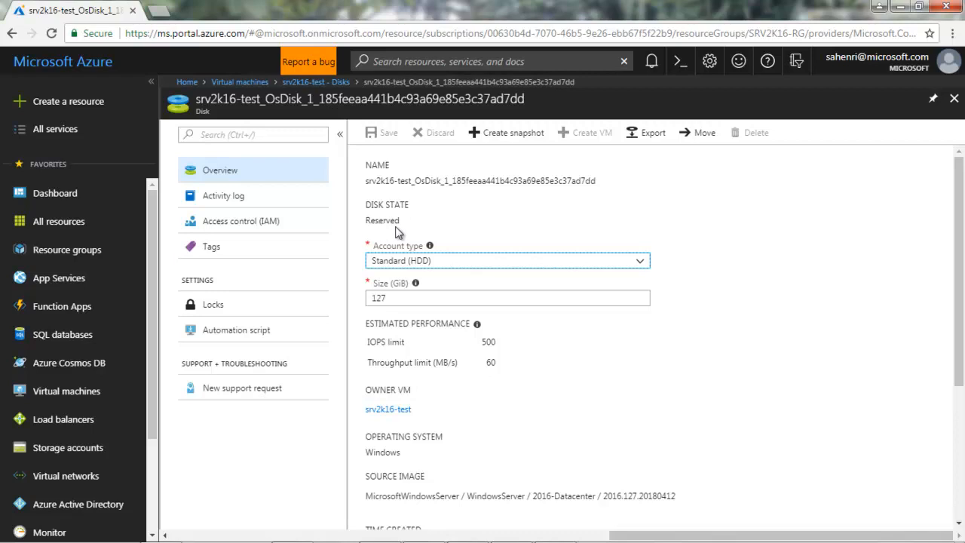
pyautogui.moveTo(428, 245)
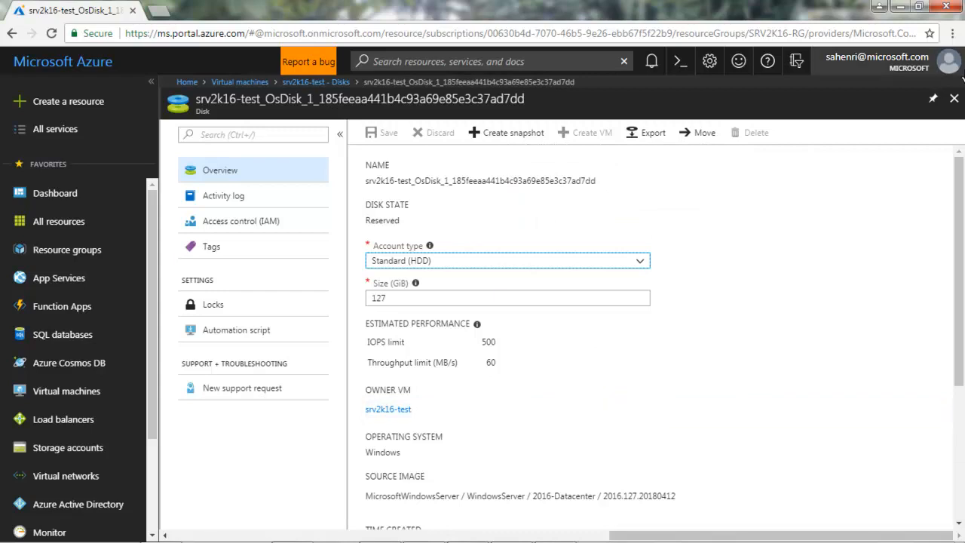
pyautogui.click(954, 100)
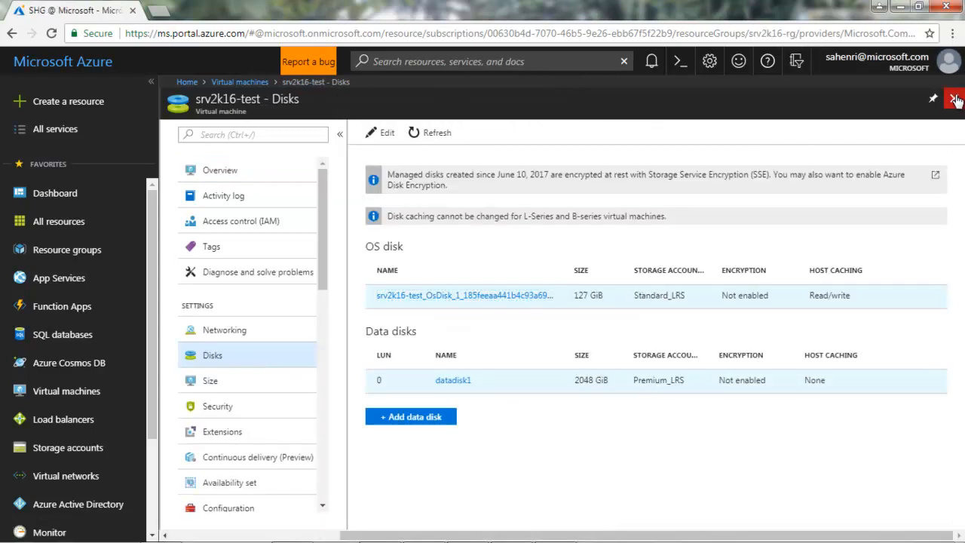
# Check the status of srv2k16-test in the virtual machines list and on the dashboard, and open its overview.
pyautogui.click(954, 99)
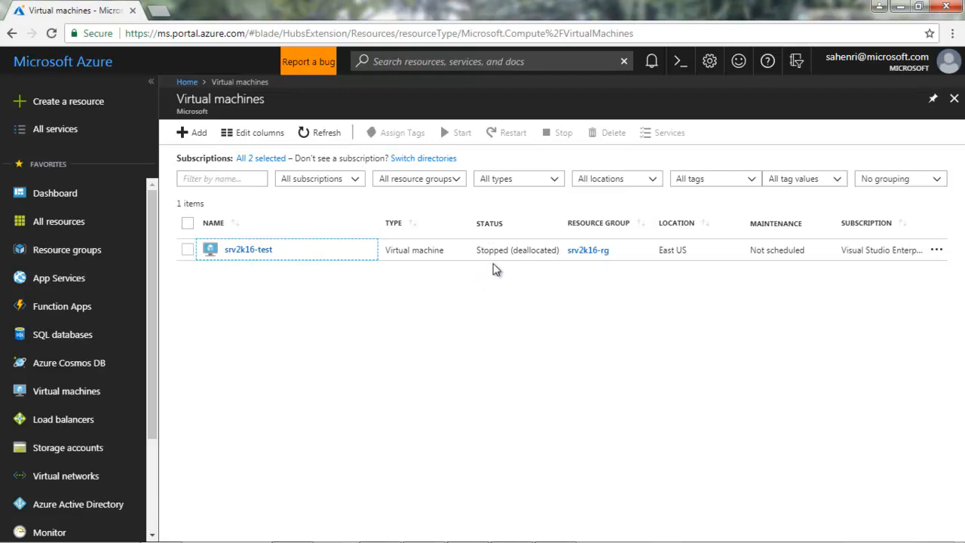
pyautogui.click(953, 98)
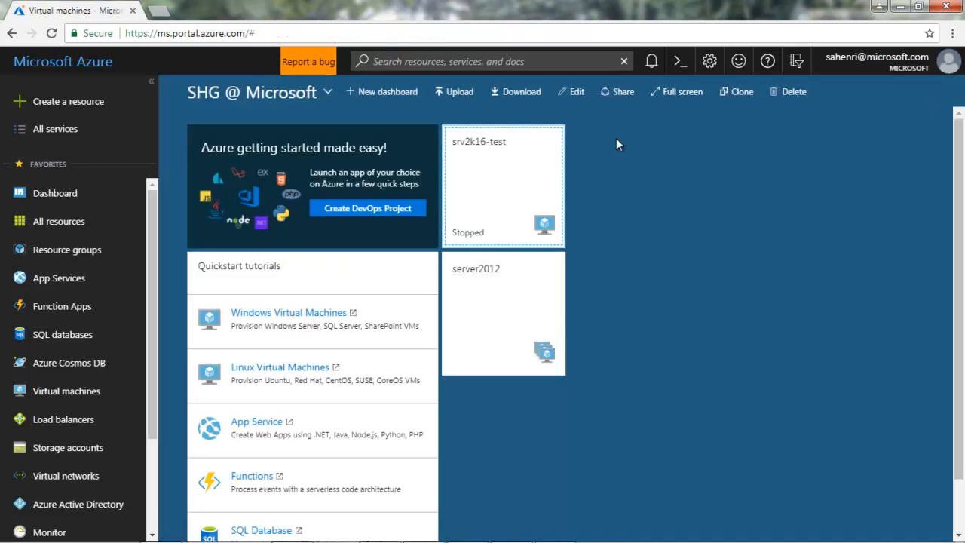
pyautogui.click(501, 179)
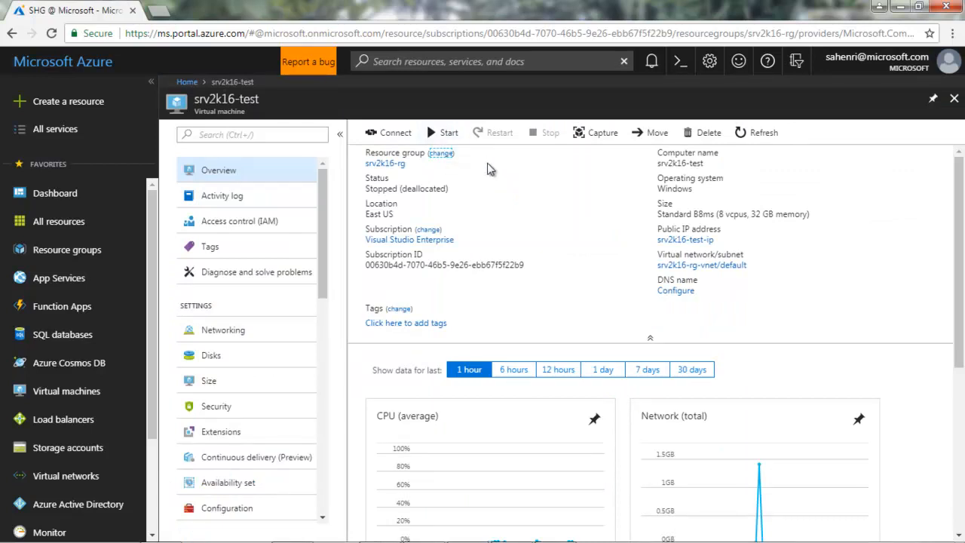
# Search the Windows programs for "rem" and launch Remote Desktop Connection.
pyautogui.moveTo(431, 536)
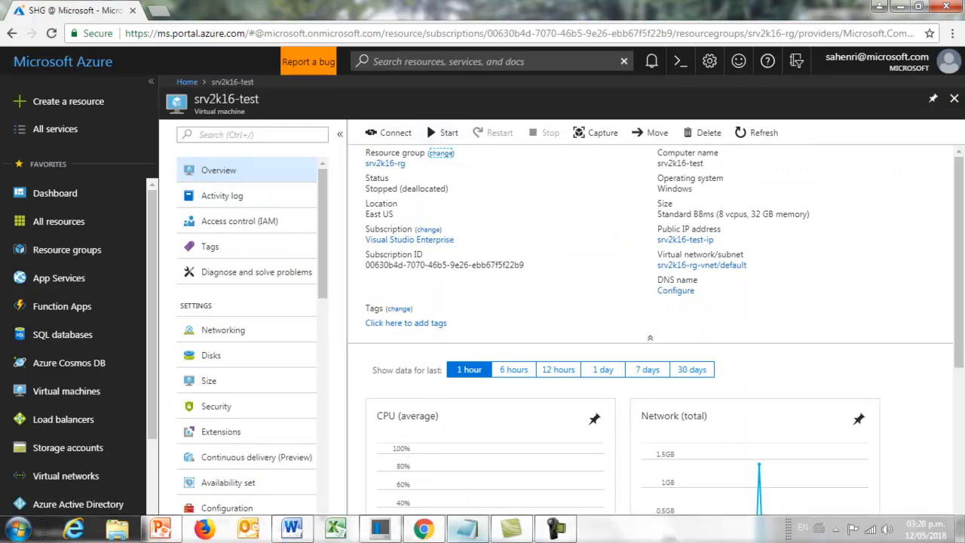
pyautogui.click(21, 527)
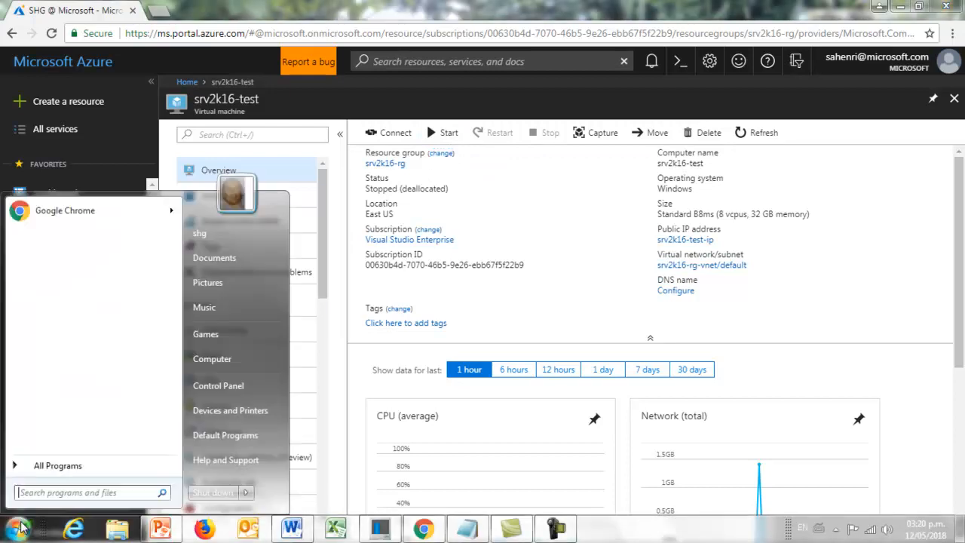
pyautogui.write('re')
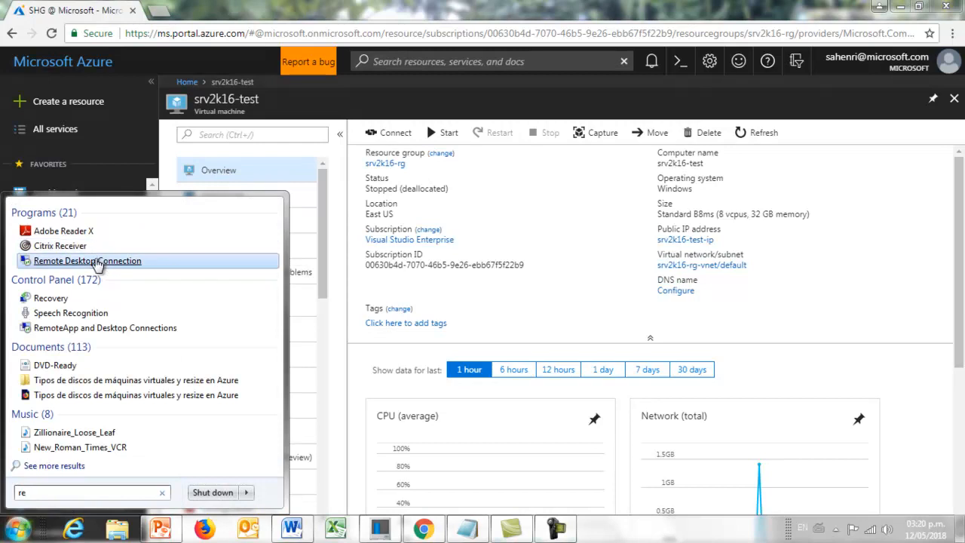
pyautogui.write('m')
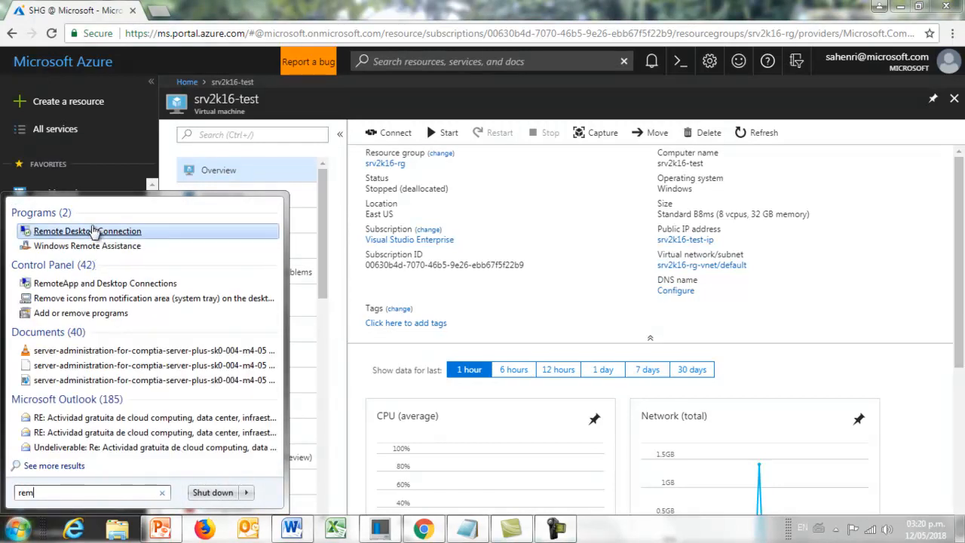
pyautogui.click(91, 231)
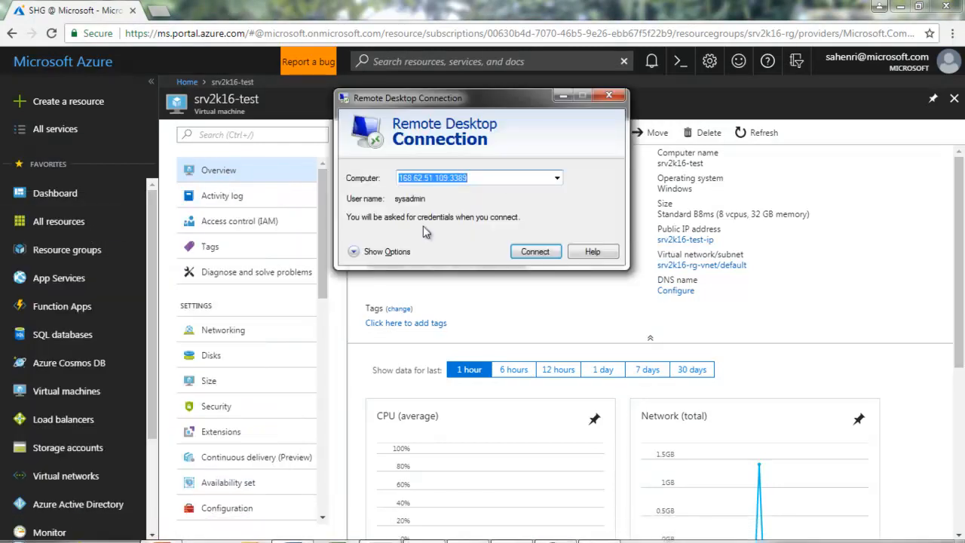
# Try to connect to 168.62.51.109:3389 over Remote Desktop, and close the connection window.
pyautogui.click(504, 180)
pyautogui.click(530, 253)
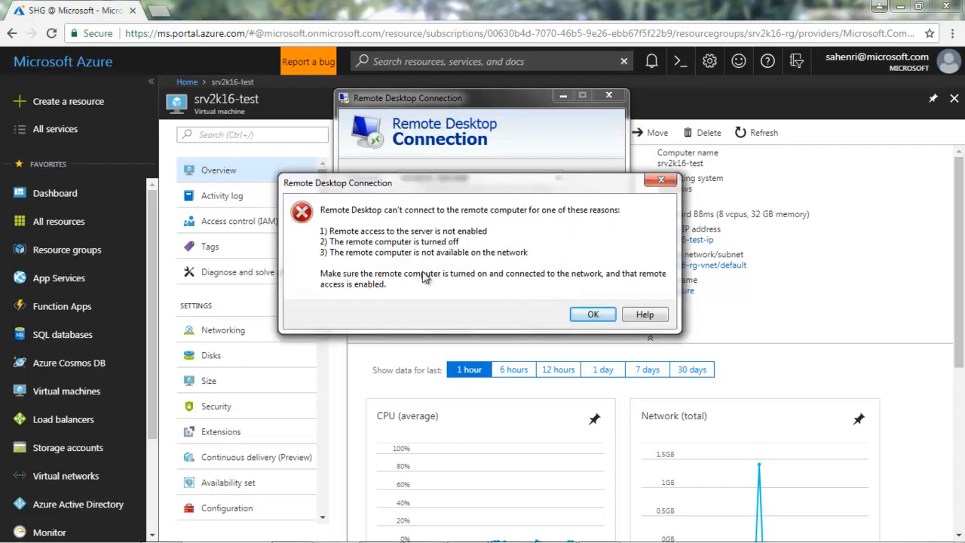
pyautogui.click(591, 315)
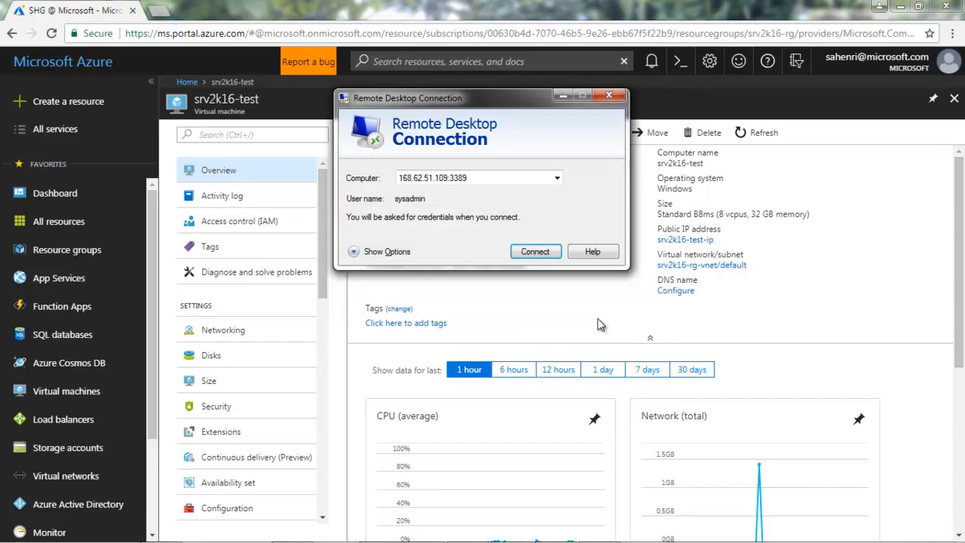
pyautogui.click(609, 96)
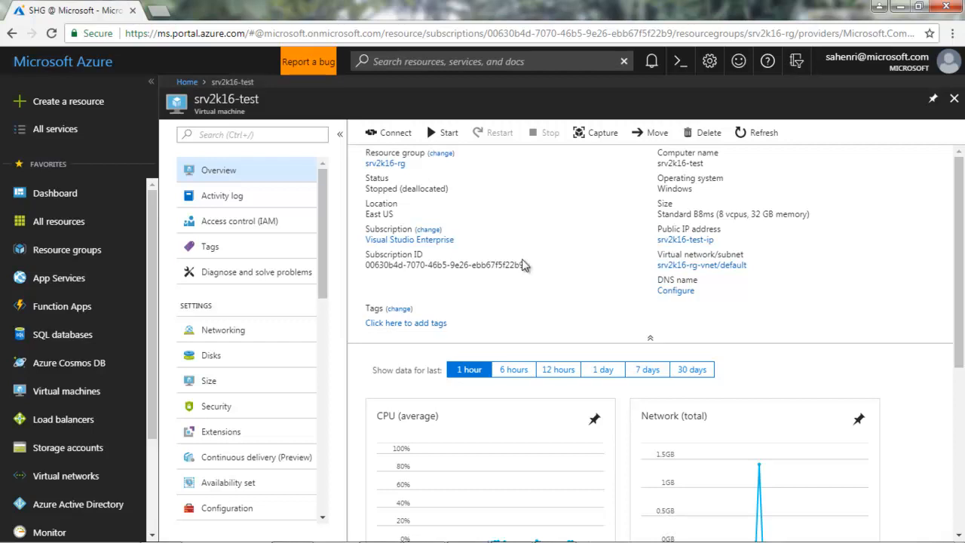
# Open srv2k16-test from the virtual machines list, review its Auto-shutdown schedule and notification settings, and close them.
pyautogui.click(63, 394)
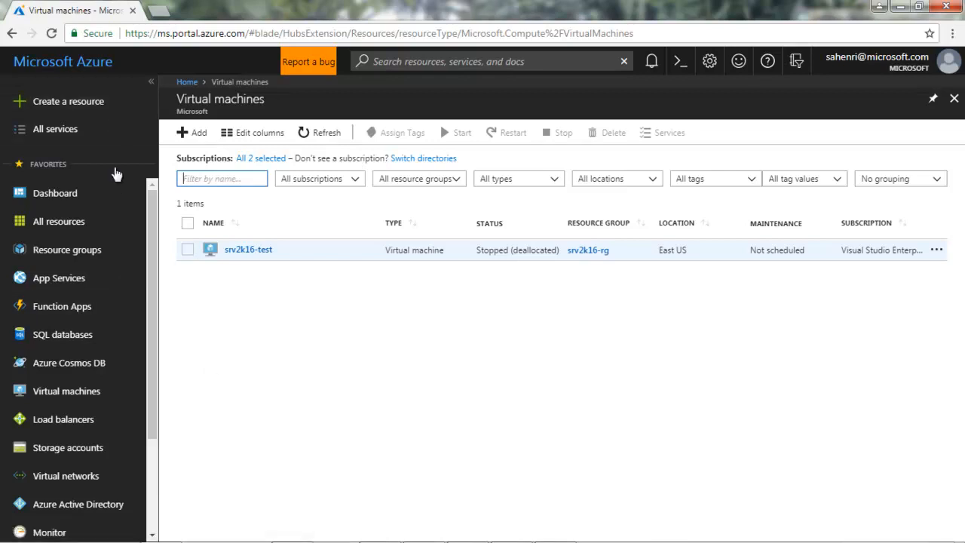
pyautogui.click(68, 390)
pyautogui.click(260, 251)
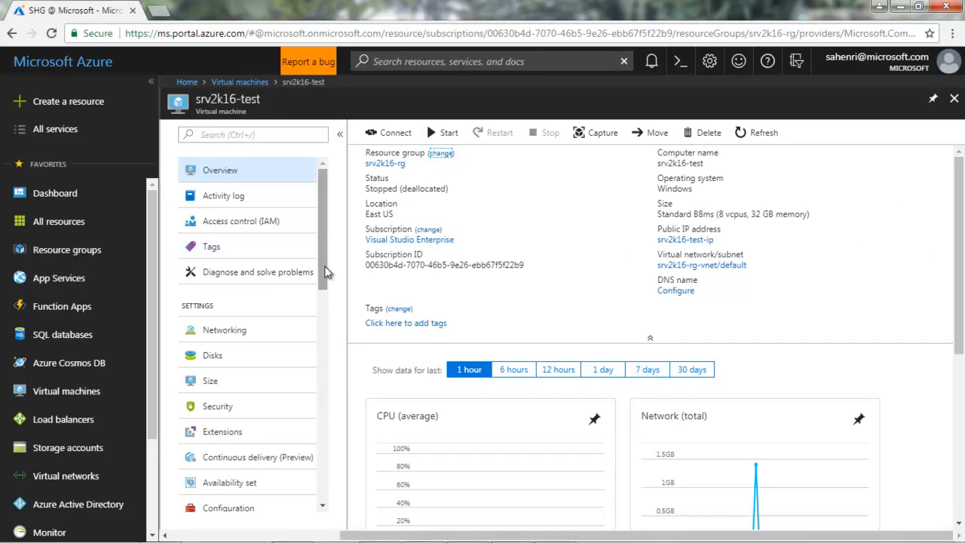
pyautogui.moveTo(327, 271); pyautogui.dragTo(316, 335)
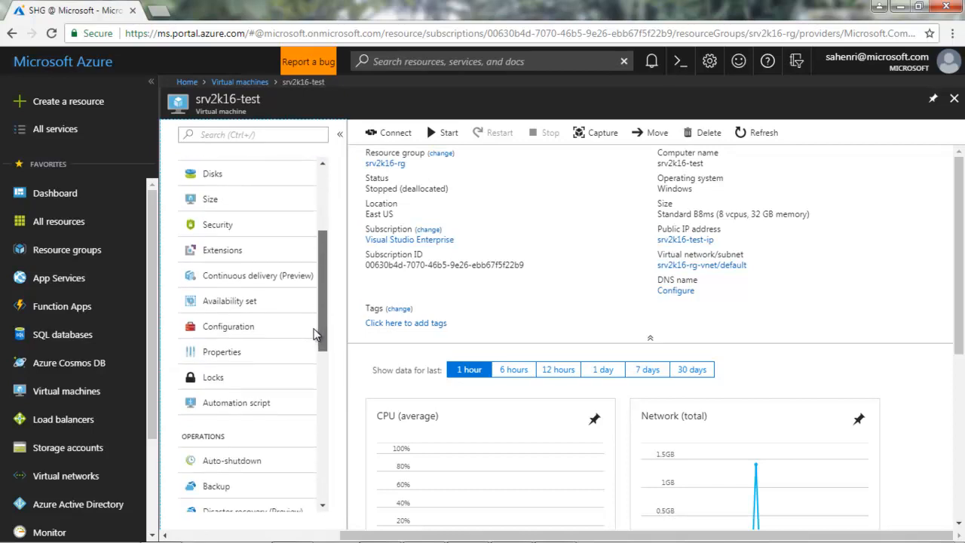
pyautogui.moveTo(316, 335); pyautogui.dragTo(307, 379)
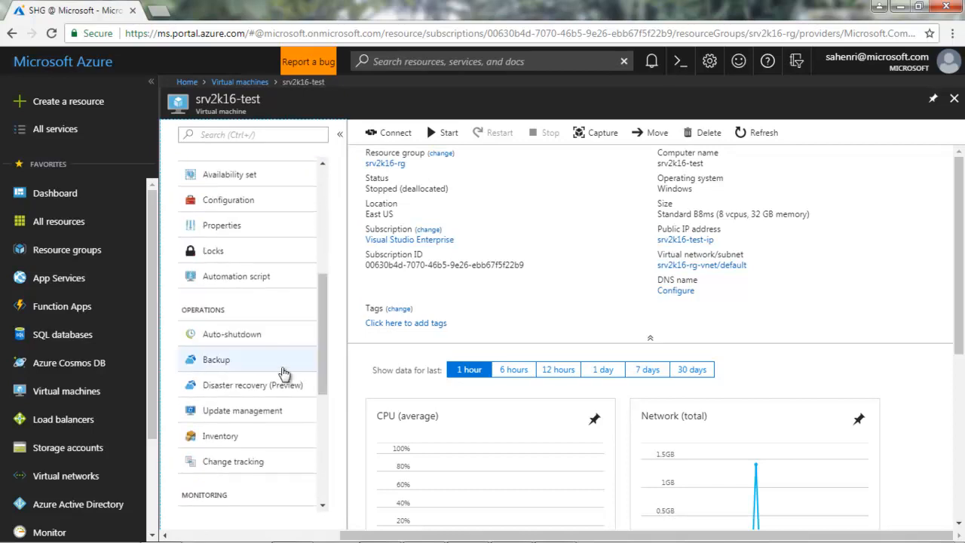
pyautogui.click(250, 341)
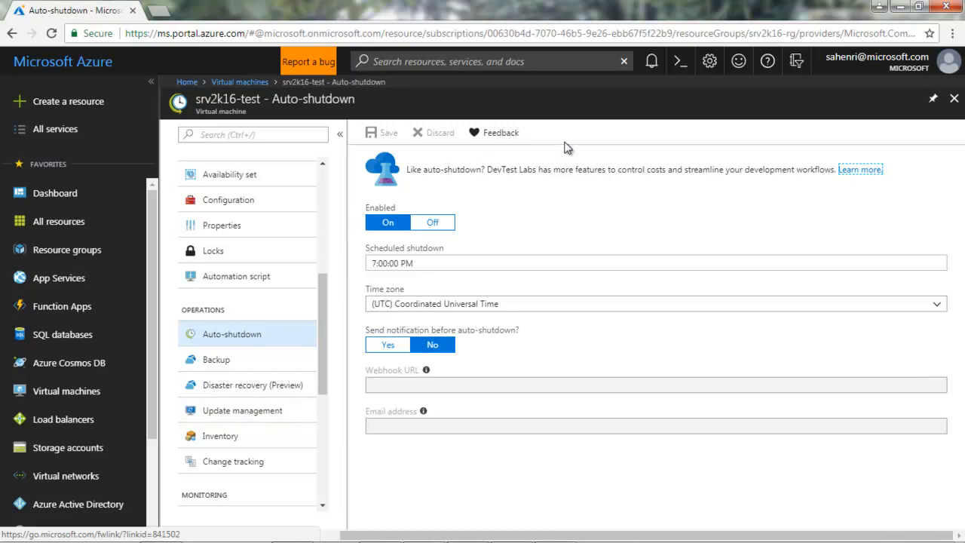
pyautogui.click(955, 99)
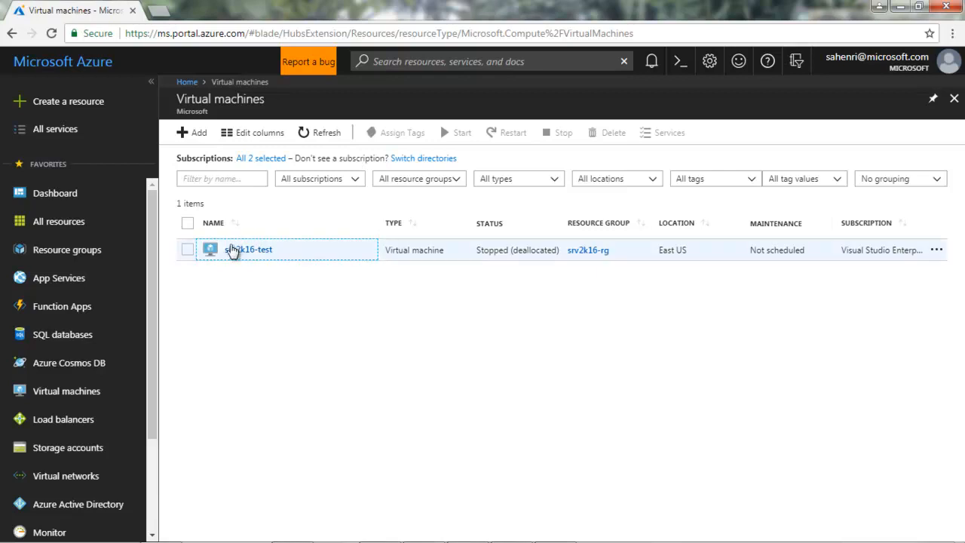
# Reopen srv2k16-test from the virtual machines list and display its automation script.
pyautogui.click(232, 251)
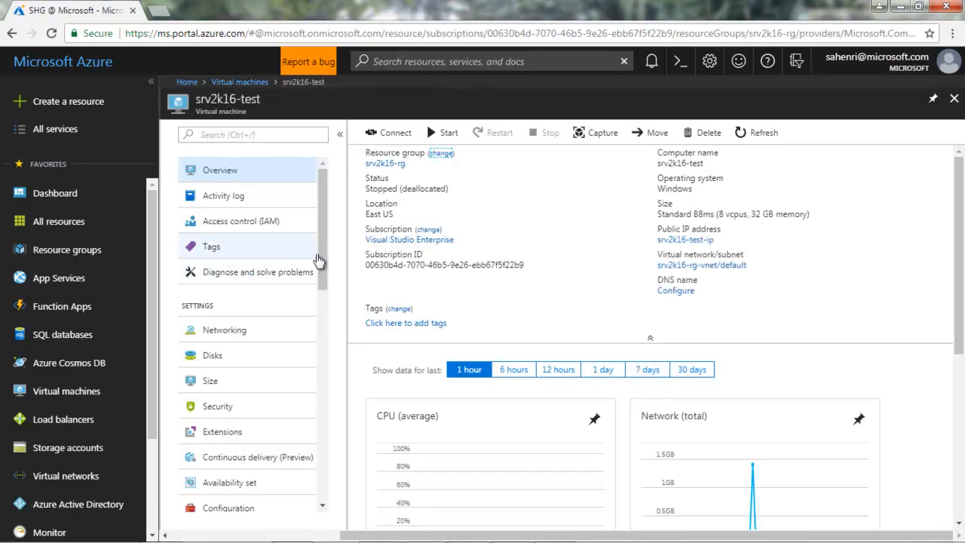
pyautogui.moveTo(320, 261); pyautogui.dragTo(319, 242)
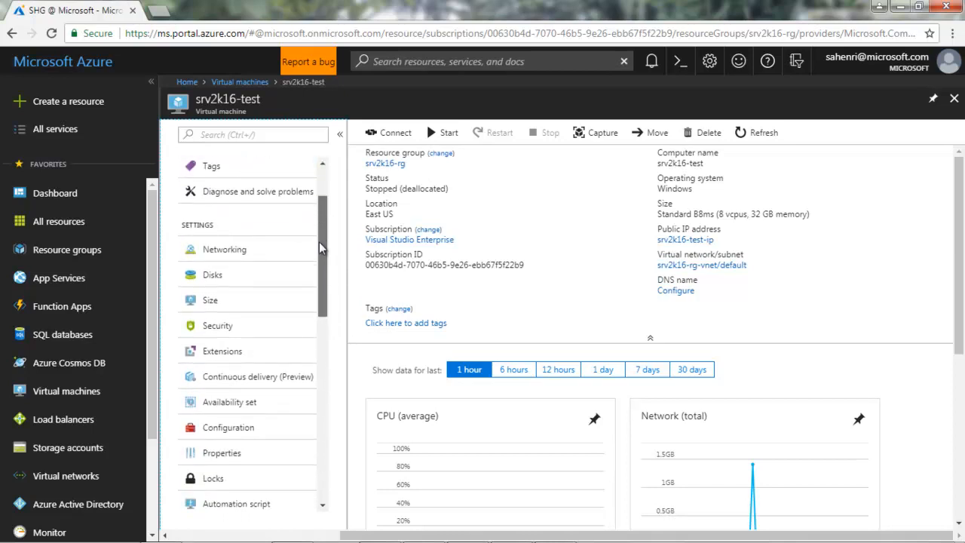
pyautogui.scroll(-1, 319, 246)
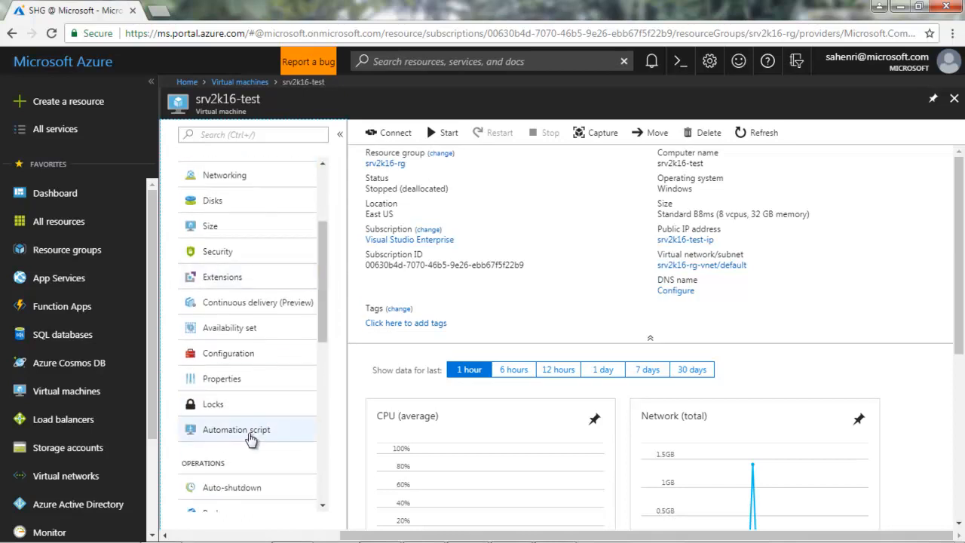
pyautogui.click(251, 440)
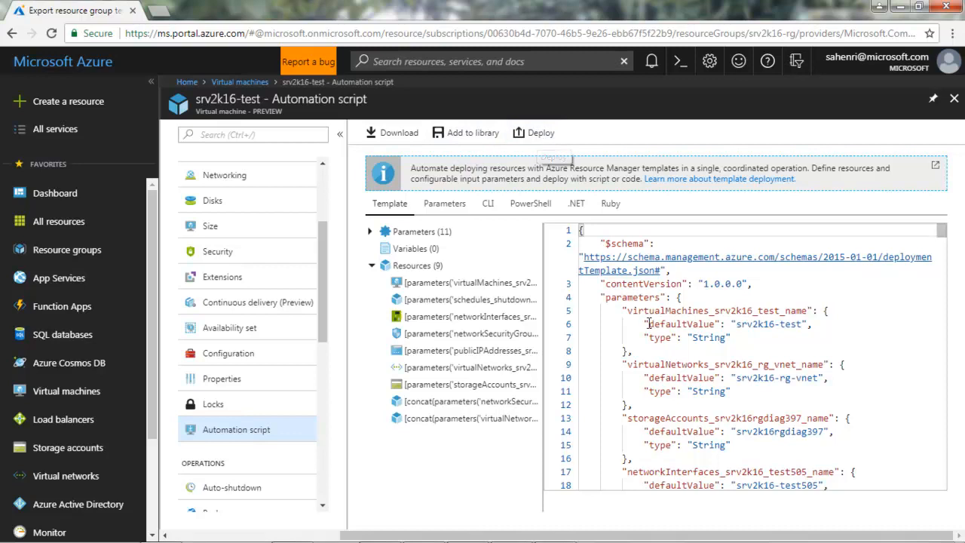
# Inspect the virtual machine resource in the template, and highlight the names in the virtual machine, virtual network, storage account and network interface parameters.
pyautogui.click(484, 290)
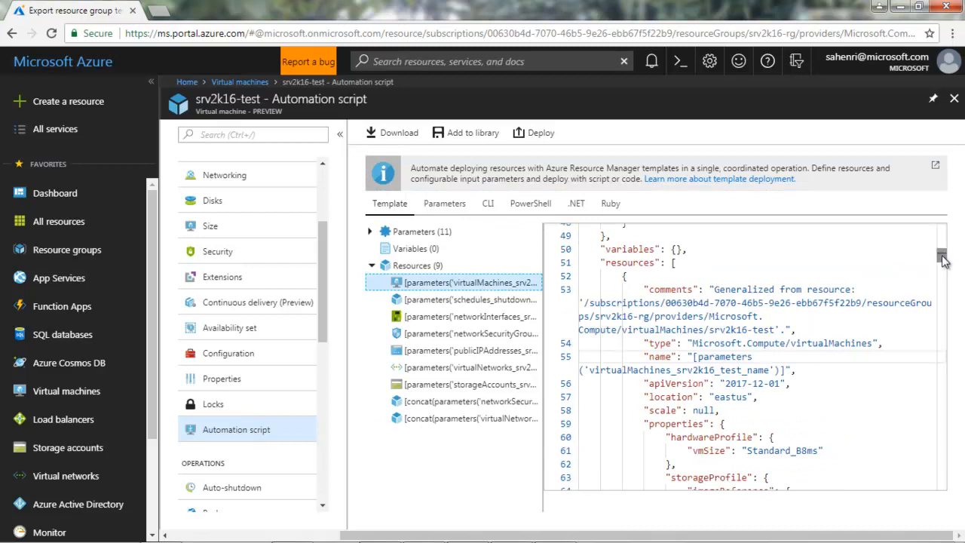
pyautogui.moveTo(941, 257); pyautogui.dragTo(942, 235)
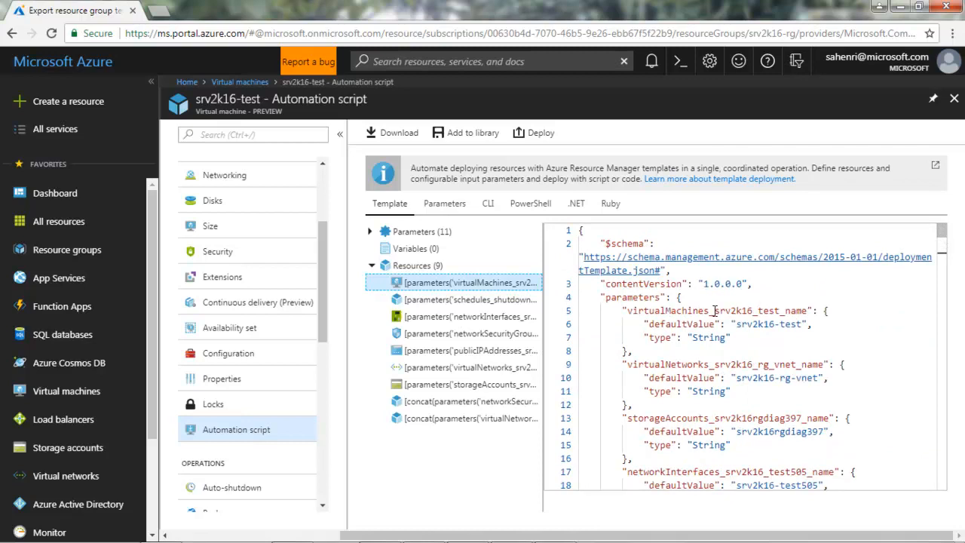
pyautogui.moveTo(714, 310); pyautogui.dragTo(774, 310)
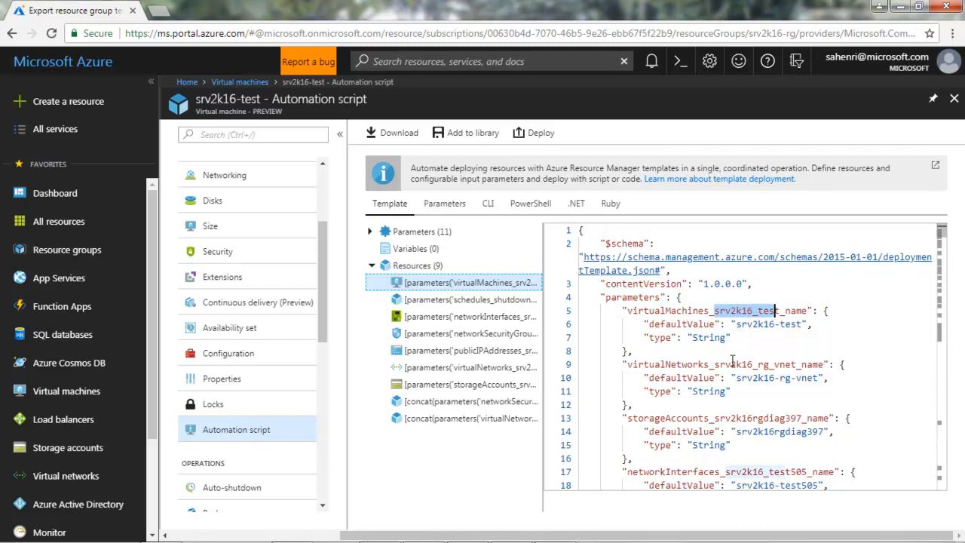
pyautogui.moveTo(715, 366); pyautogui.dragTo(774, 367)
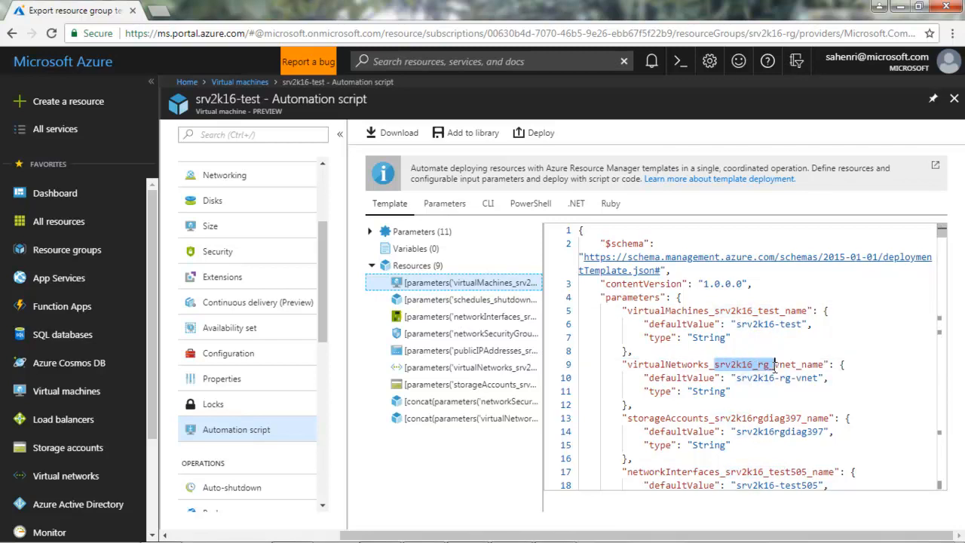
pyautogui.click(714, 419)
pyautogui.moveTo(714, 419); pyautogui.dragTo(797, 419)
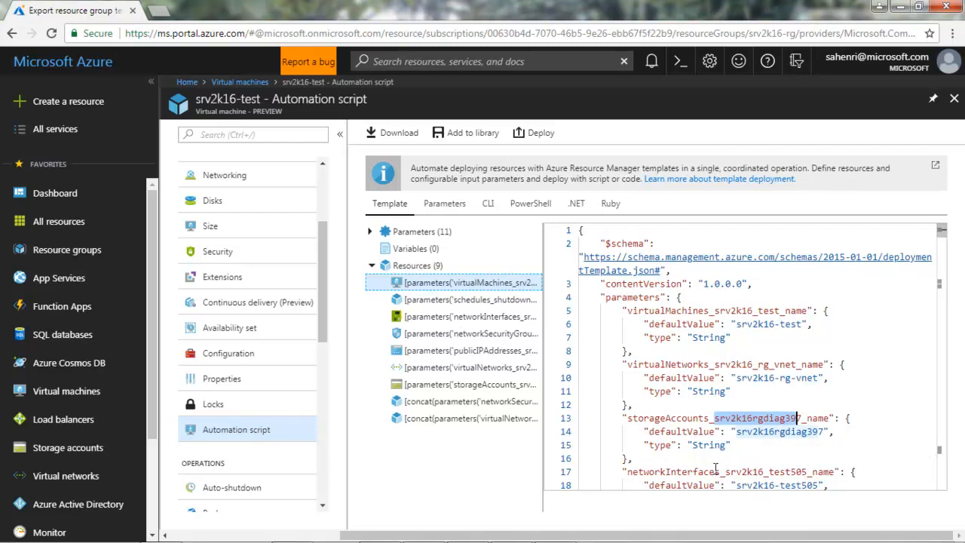
pyautogui.moveTo(725, 471); pyautogui.dragTo(797, 469)
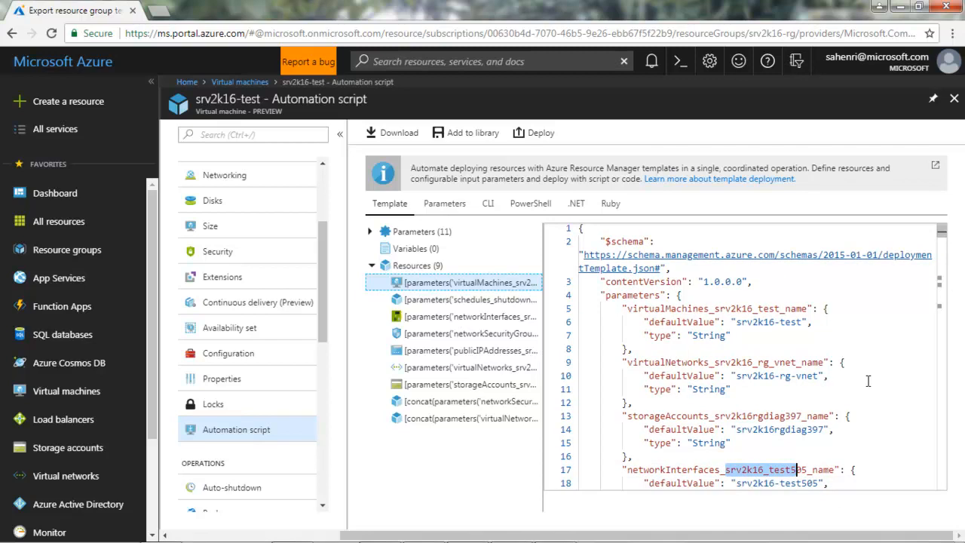
# Read through the template's parameters from the network interface down to the end of the shutdown schedule entry.
pyautogui.press('Down')
pyautogui.press('Down')
pyautogui.press('Down')
pyautogui.press('Down')
pyautogui.press('Down')
pyautogui.press('Down')
pyautogui.press('Down')
pyautogui.press('Down')
pyautogui.press('Down')
pyautogui.press('Down')
pyautogui.press('Down')
pyautogui.press('Down')
pyautogui.press('Down')
pyautogui.press('Down')
pyautogui.press('Down')
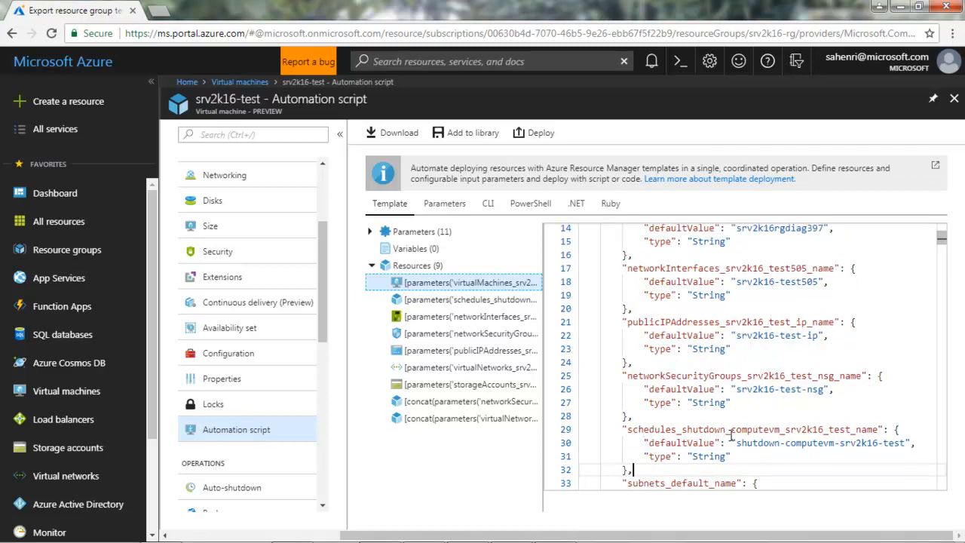
# Read the template's subnet name parameter and the start of the RDP security rule parameter.
pyautogui.press('Down')
pyautogui.press('Down')
pyautogui.press('Down')
pyautogui.press('Down')
pyautogui.press('Down')
pyautogui.press('Down')
pyautogui.press('Down')
pyautogui.press('Down')
pyautogui.press('Down')
pyautogui.press('Down')
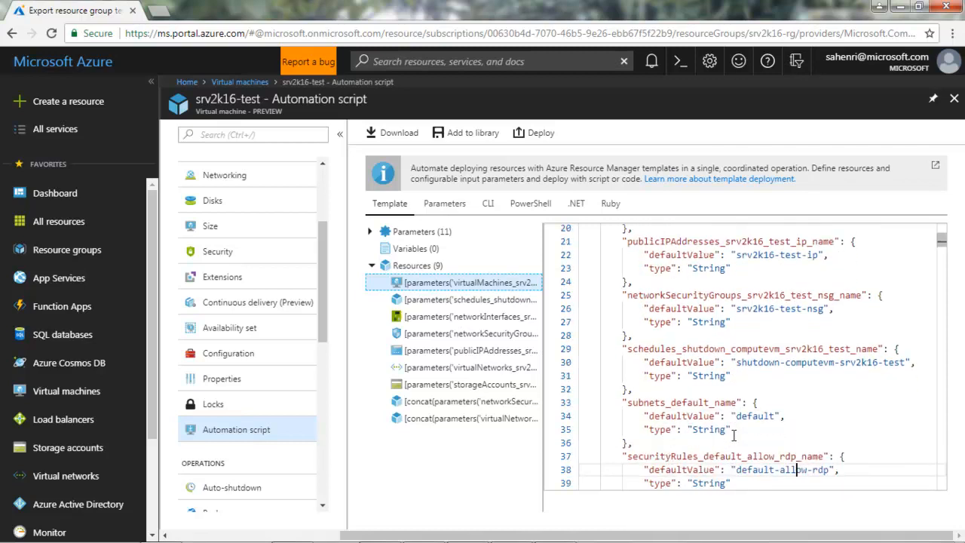
# Examine the template's remaining parameters, covering the operating system disk and data disk IDs.
pyautogui.press('Down')
pyautogui.press('Down')
pyautogui.press('Down')
pyautogui.press('Down')
pyautogui.press('Down')
pyautogui.press('Down')
pyautogui.press('Down')
pyautogui.press('Down')
pyautogui.press('Down')
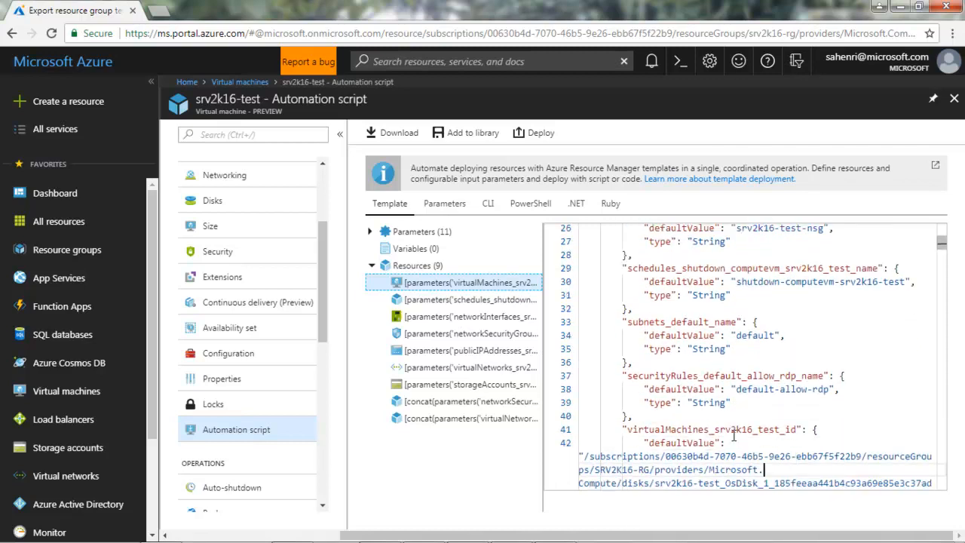
pyautogui.press('Down')
pyautogui.press('Down')
pyautogui.press('Down')
pyautogui.press('Down')
pyautogui.press('Down')
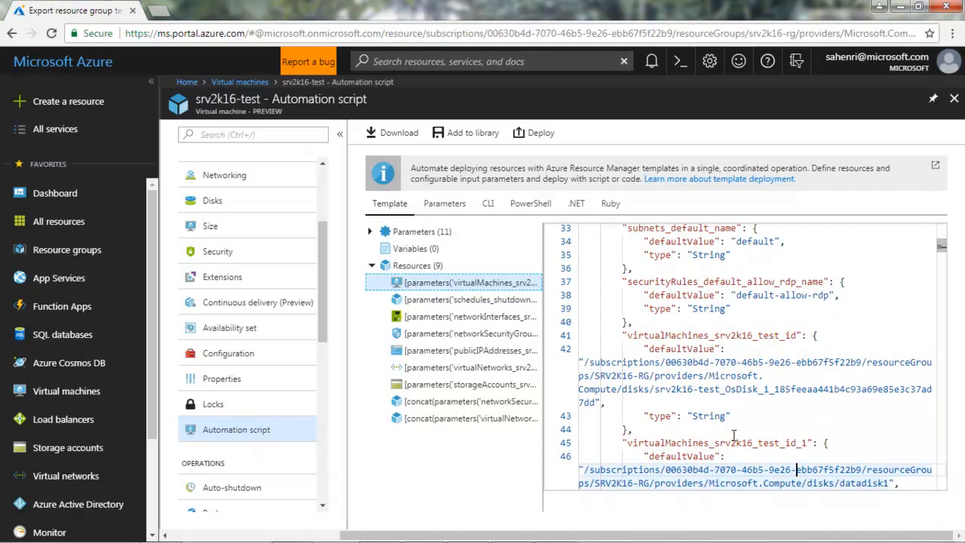
pyautogui.press('Down')
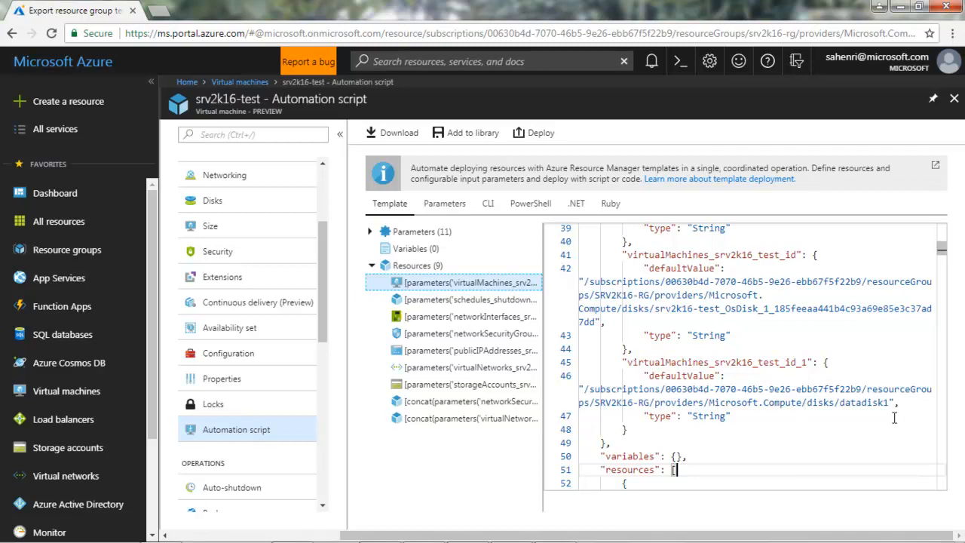
# Read the virtual machine resource's opening entries and highlight its comments, type, name, API version and location lines.
pyautogui.press('Down')
pyautogui.press('Down')
pyautogui.press('Down')
pyautogui.press('Down')
pyautogui.press('Down')
pyautogui.press('Down')
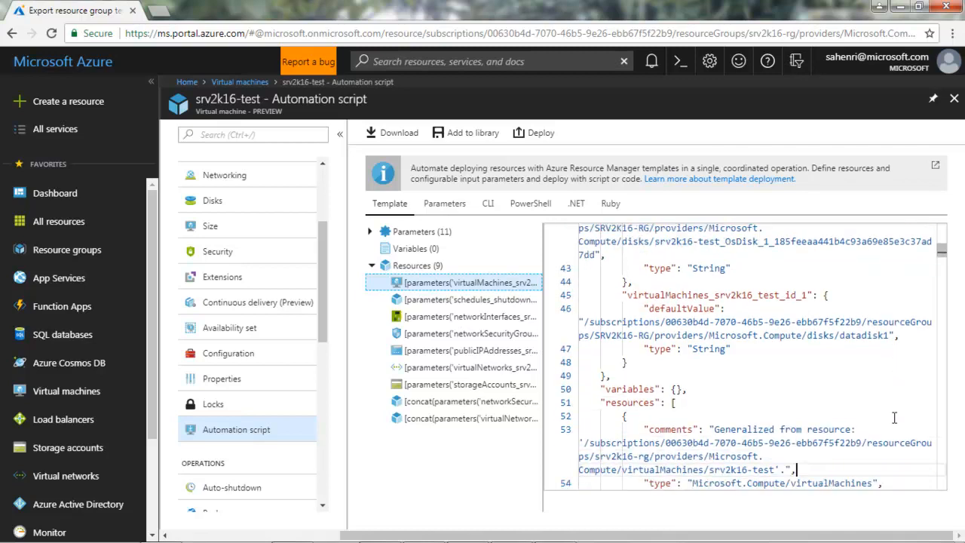
pyautogui.press('Down')
pyautogui.press('Down')
pyautogui.press('Down')
pyautogui.press('Down')
pyautogui.press('Down')
pyautogui.press('Down')
pyautogui.press('Down')
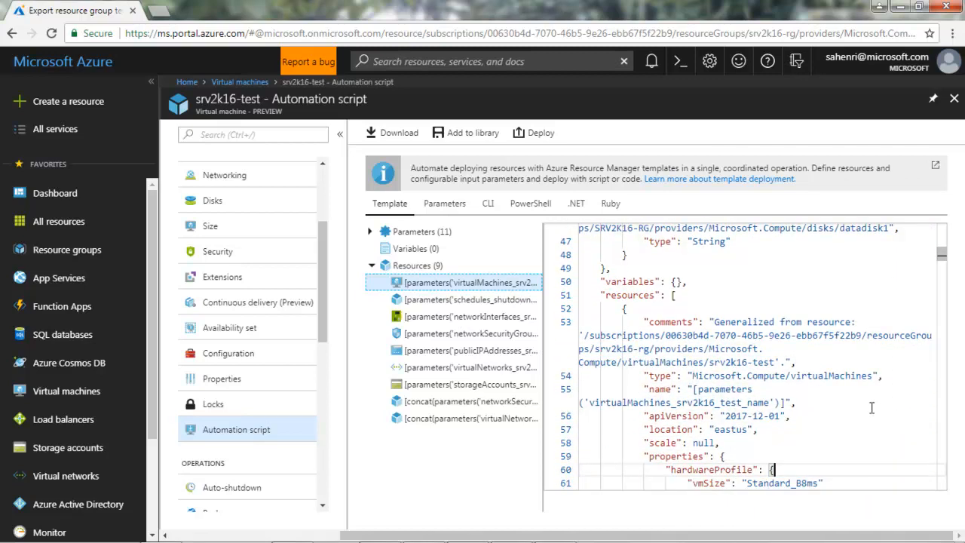
pyautogui.moveTo(654, 322); pyautogui.dragTo(853, 437)
pyautogui.click(841, 298)
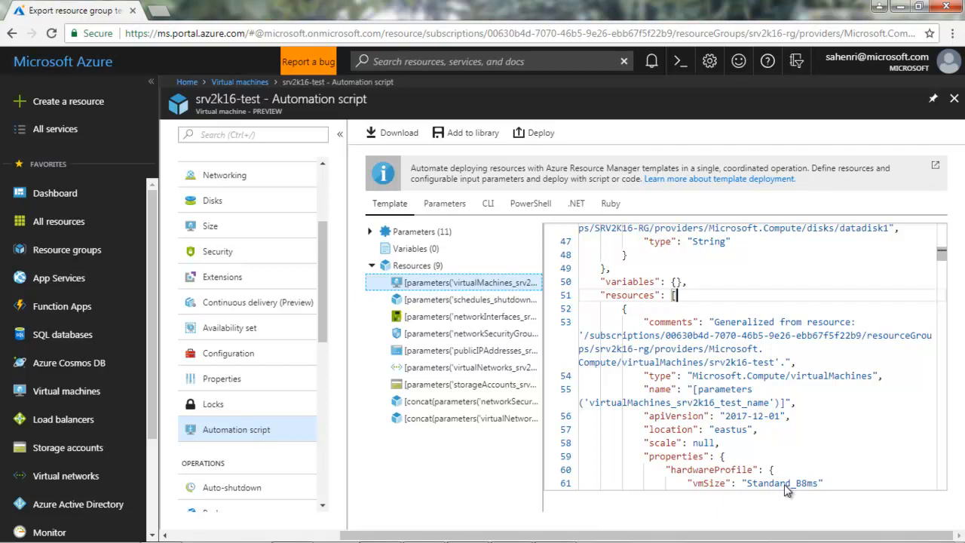
# Examine the virtual machine resource's hardware profile and the image reference in its storage profile.
pyautogui.press('Down')
pyautogui.press('Down')
pyautogui.press('Down')
pyautogui.press('Down')
pyautogui.press('Down')
pyautogui.press('Down')
pyautogui.press('Down')
pyautogui.press('Down')
pyautogui.press('Down')
pyautogui.press('Down')
pyautogui.press('Down')
pyautogui.press('Down')
pyautogui.press('Down')
pyautogui.press('Down')
pyautogui.press('Down')
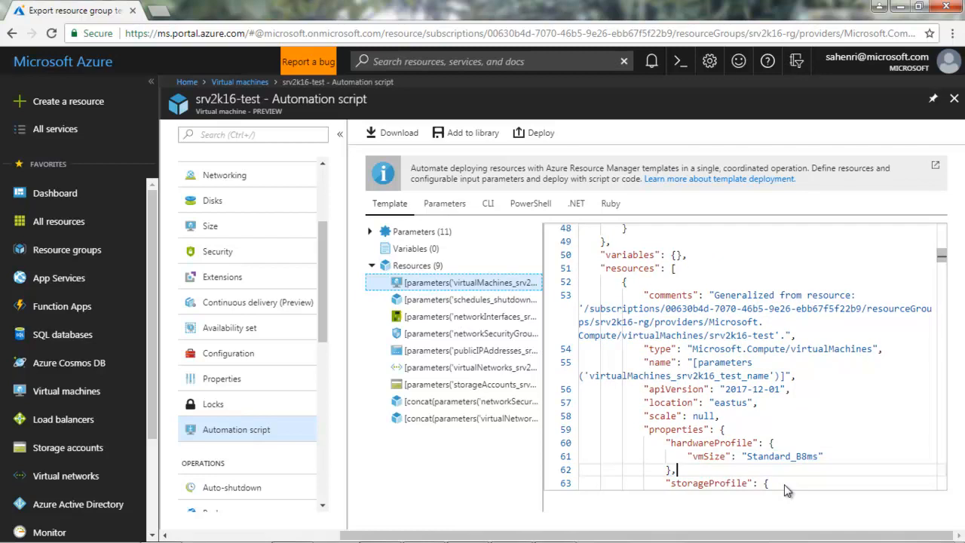
pyautogui.press('Down')
pyautogui.press('Down')
pyautogui.press('Down')
pyautogui.press('Down')
pyautogui.press('Down')
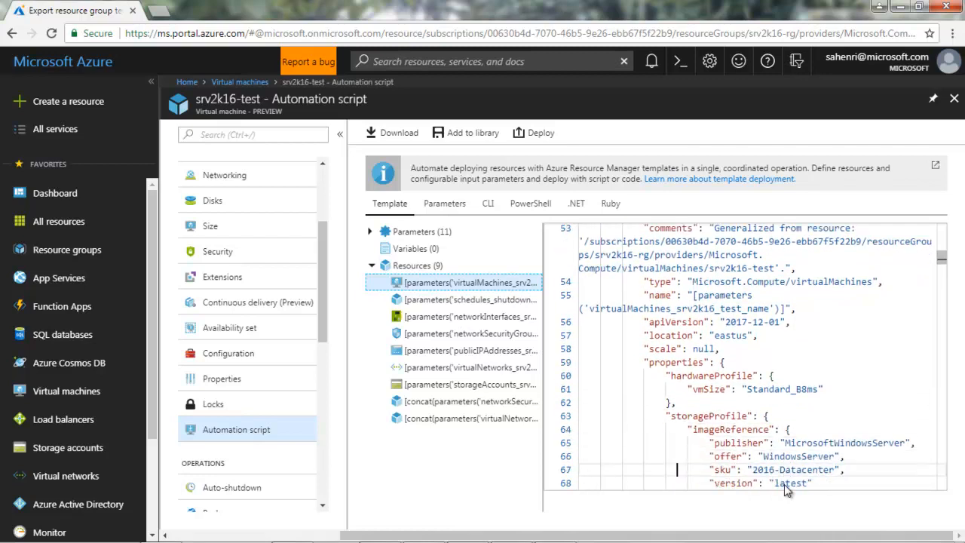
# Examine the osDisk section of the storage profile, including its name, create option, caching and managed disk ID.
pyautogui.press('Down')
pyautogui.press('Down')
pyautogui.press('Down')
pyautogui.press('Down')
pyautogui.press('Down')
pyautogui.press('Down')
pyautogui.press('Down')
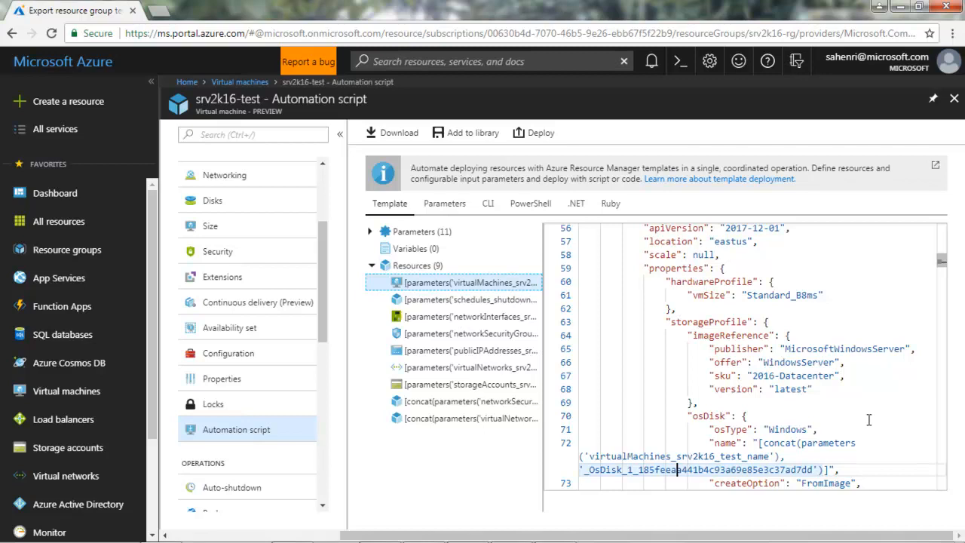
pyautogui.press('Down')
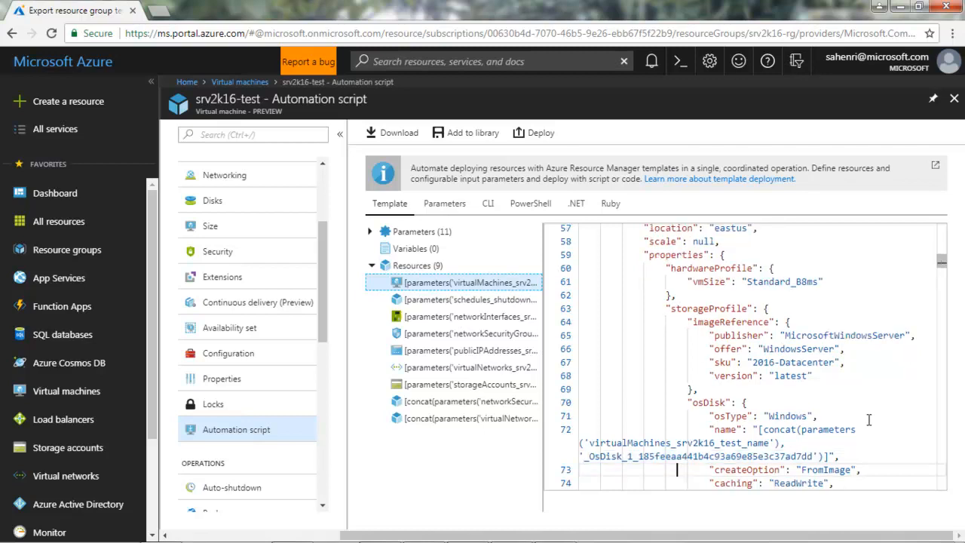
pyautogui.press('Down')
pyautogui.press('Down')
pyautogui.press('Down')
pyautogui.press('Down')
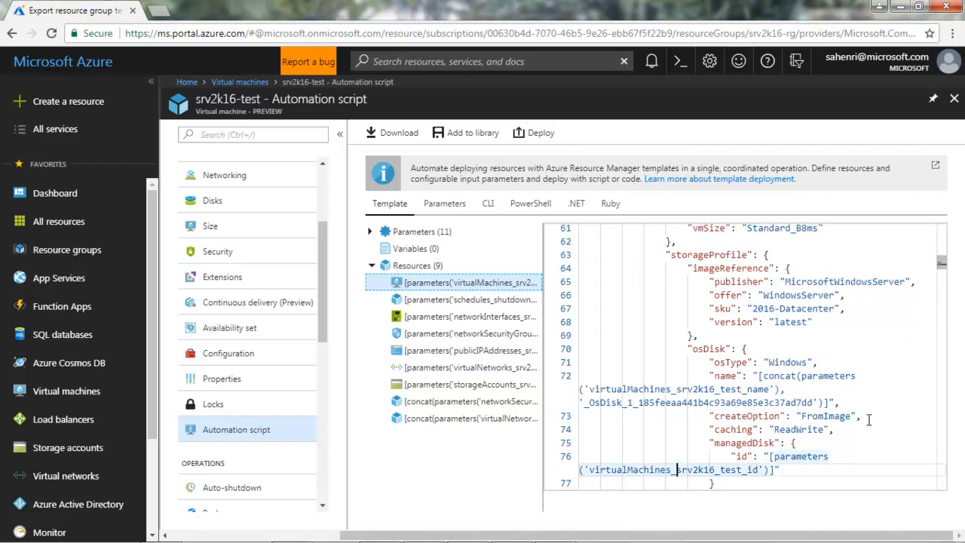
pyautogui.press('Down')
pyautogui.press('Down')
pyautogui.press('Down')
pyautogui.press('Down')
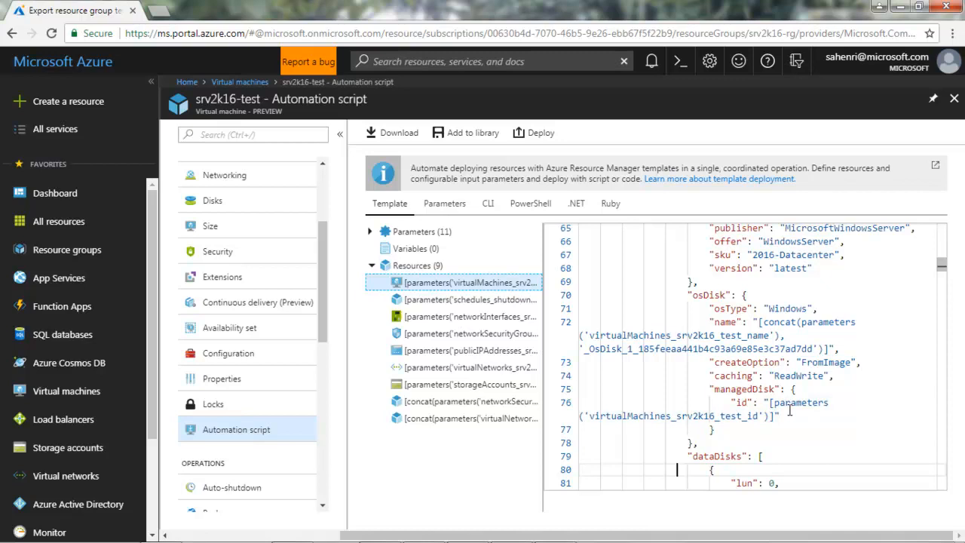
# Examine the dataDisks section of the storage profile, including the attached disk's LUN, name, caching and managed disk ID.
pyautogui.press('Down')
pyautogui.press('Down')
pyautogui.press('Down')
pyautogui.press('Down')
pyautogui.press('Down')
pyautogui.press('Down')
pyautogui.press('Down')
pyautogui.press('Down')
pyautogui.press('Down')
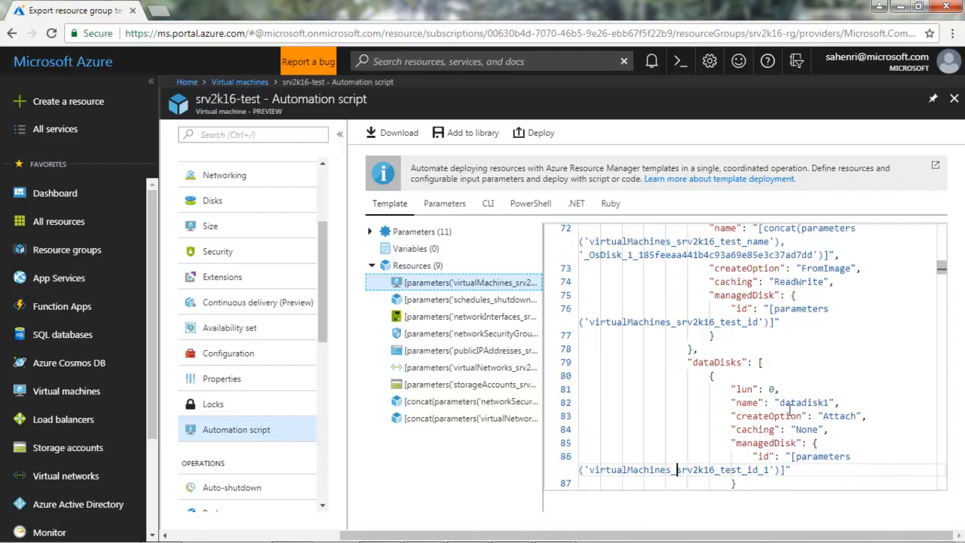
pyautogui.press('Down')
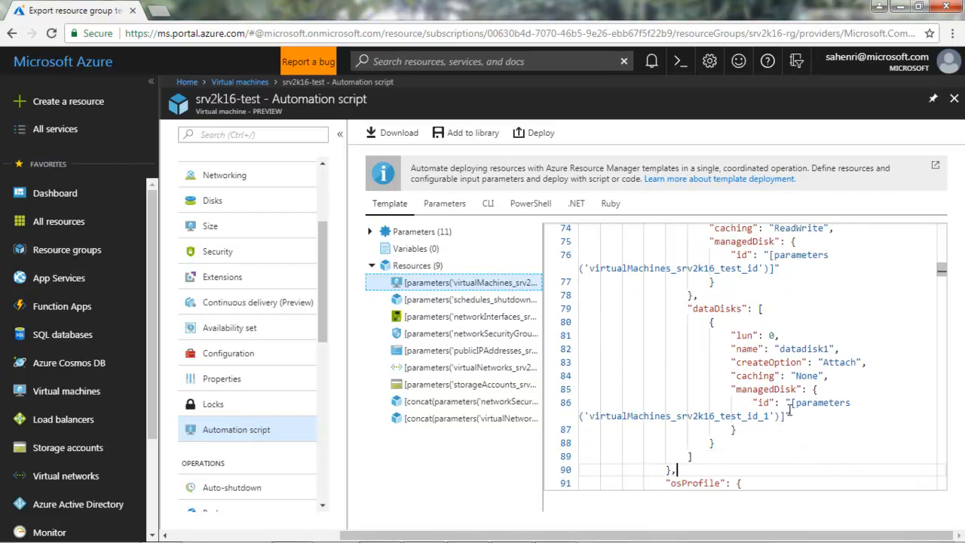
# Read the osProfile section of the virtual machine resource and highlight its adminUsername entry.
pyautogui.press('Down')
pyautogui.press('Down')
pyautogui.press('Down')
pyautogui.press('Down')
pyautogui.press('Down')
pyautogui.press('Down')
pyautogui.press('Down')
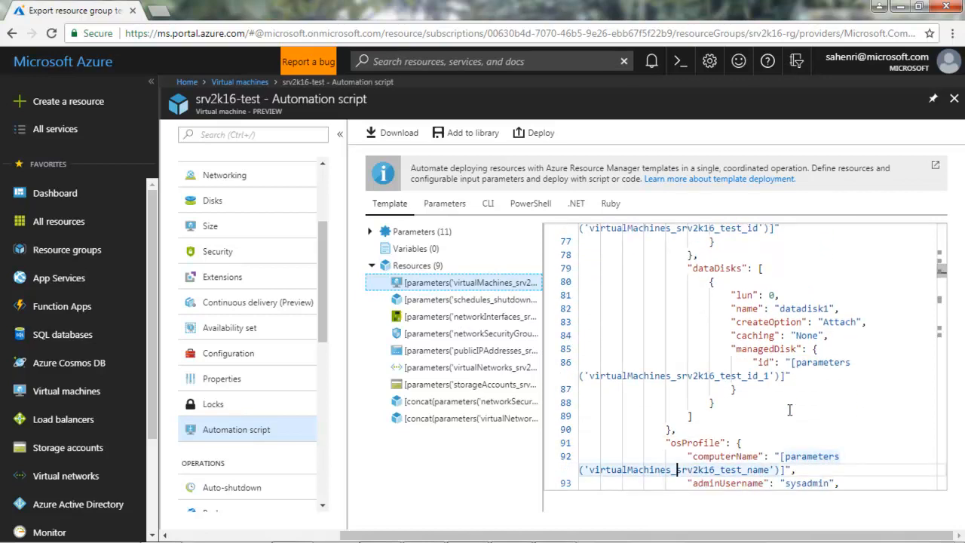
pyautogui.press('Down')
pyautogui.press('Down')
pyautogui.press('Down')
pyautogui.press('Down')
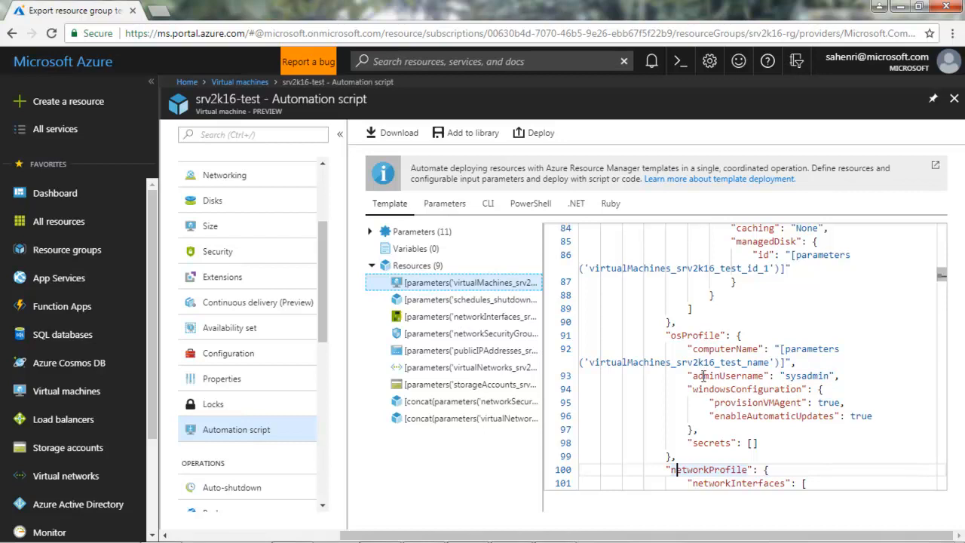
pyautogui.moveTo(693, 374); pyautogui.dragTo(831, 375)
# Read the rest of the osProfile section and the network interface reference in the networkProfile section.
pyautogui.press('Down')
pyautogui.press('Down')
pyautogui.press('Down')
pyautogui.press('Down')
pyautogui.press('Down')
pyautogui.press('Down')
pyautogui.press('Down')
pyautogui.press('Down')
pyautogui.press('Down')
pyautogui.press('Down')
pyautogui.press('Down')
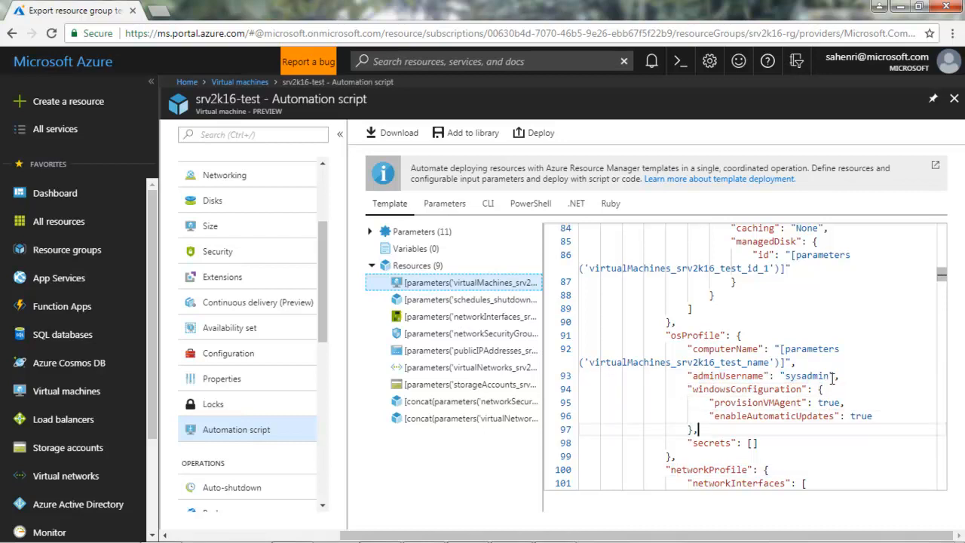
pyautogui.press('Down')
pyautogui.press('Down')
pyautogui.press('Down')
pyautogui.press('Down')
pyautogui.press('Down')
pyautogui.press('Down')
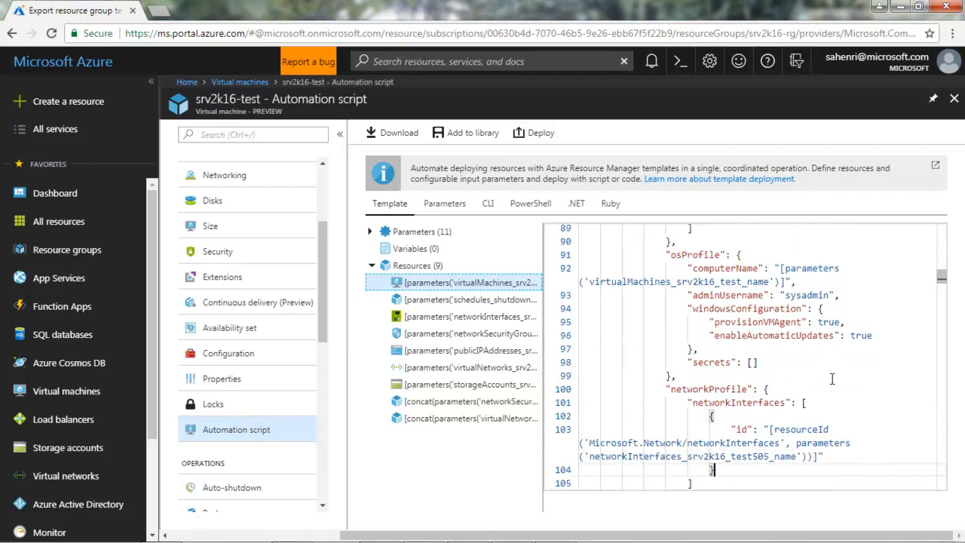
# Examine the diagnosticsProfile section, including its boot diagnostics setting and storage URI.
pyautogui.press('Down')
pyautogui.press('Down')
pyautogui.press('Down')
pyautogui.press('Down')
pyautogui.press('Down')
pyautogui.press('Down')
pyautogui.press('Down')
pyautogui.press('Down')
pyautogui.press('Down')
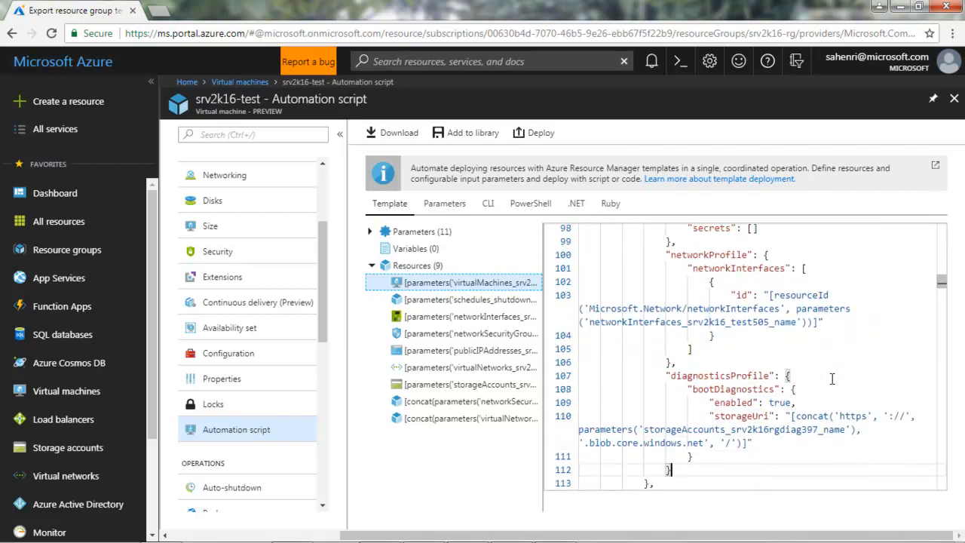
# Close the automation script, reopen srv2k16-test from the virtual machines list and start the virtual machine.
pyautogui.click(954, 99)
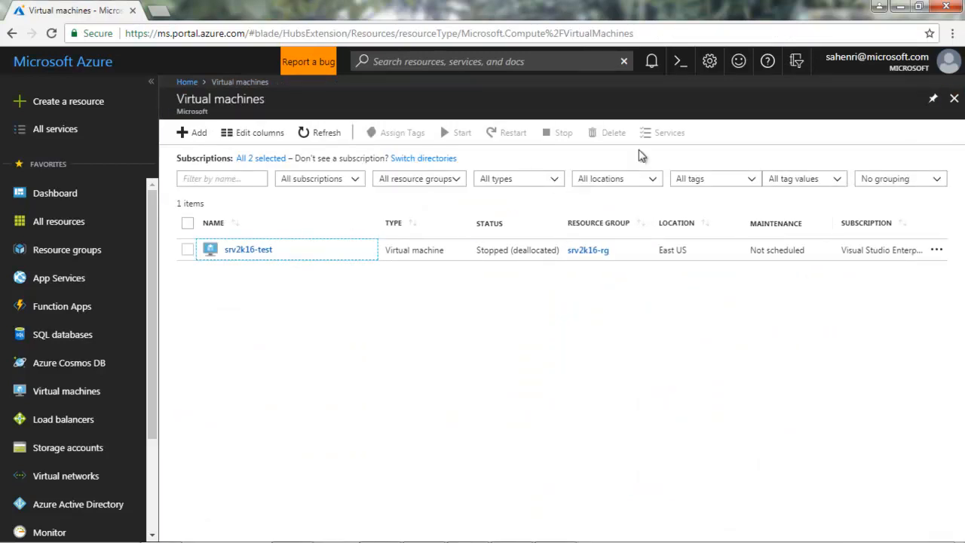
pyautogui.click(247, 251)
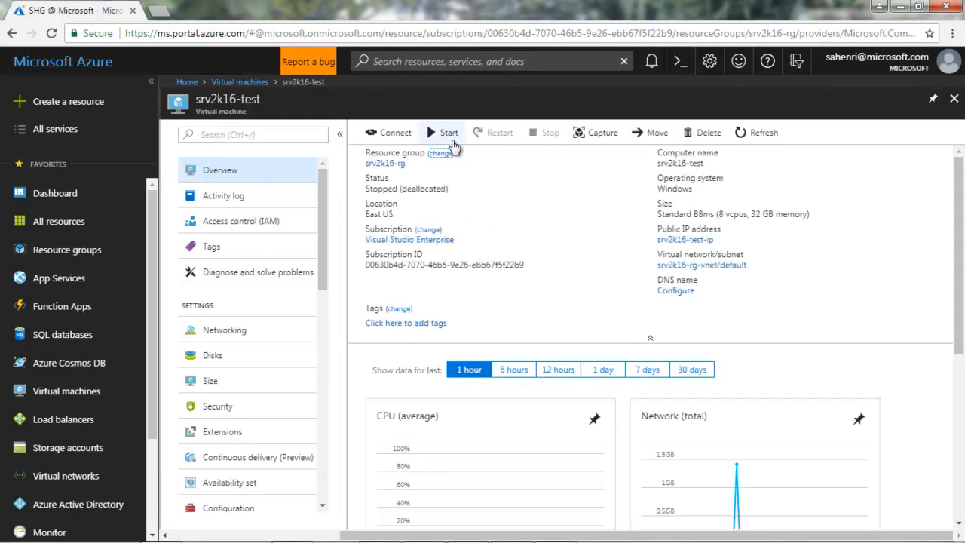
pyautogui.click(449, 137)
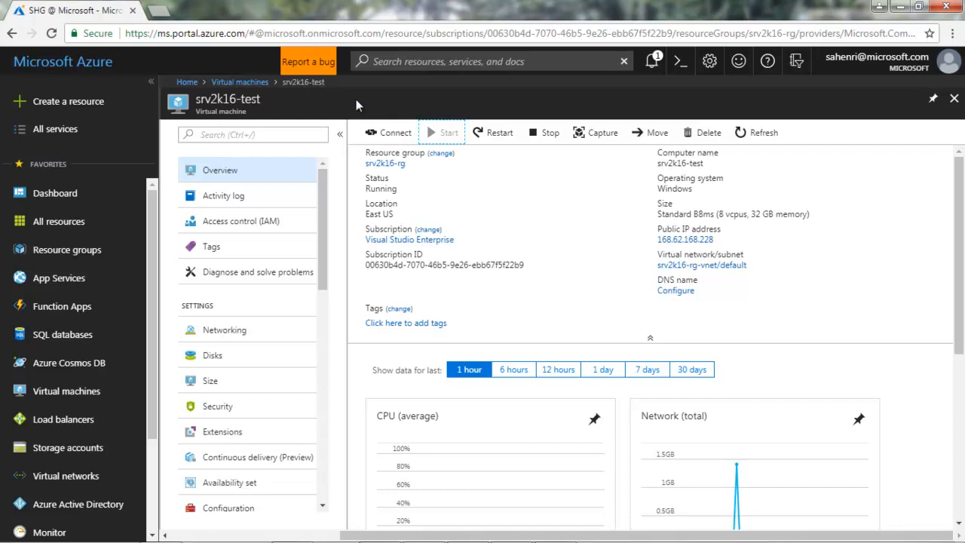
# Search the local computer's programs for "remot" and launch Remote Desktop Connection.
pyautogui.moveTo(75, 540)
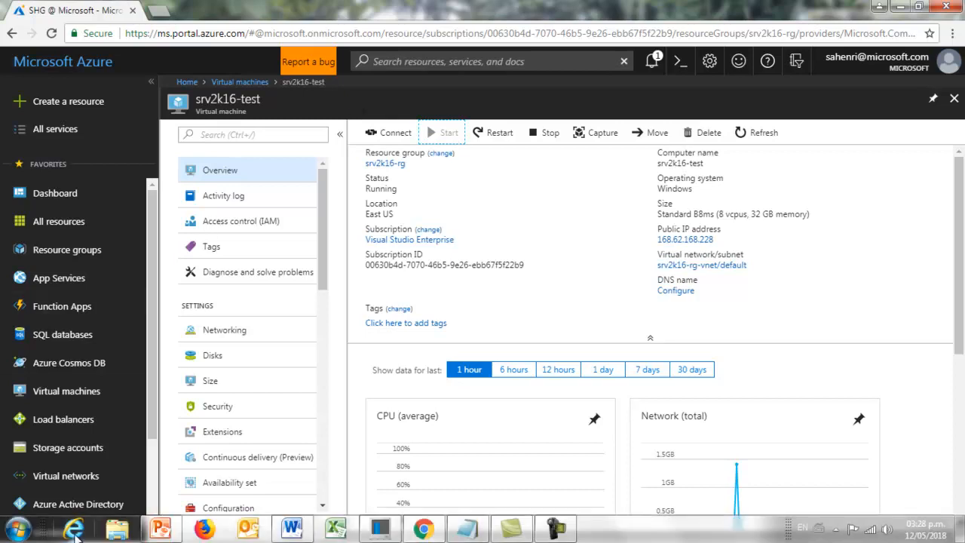
pyautogui.click(22, 531)
pyautogui.write('remot')
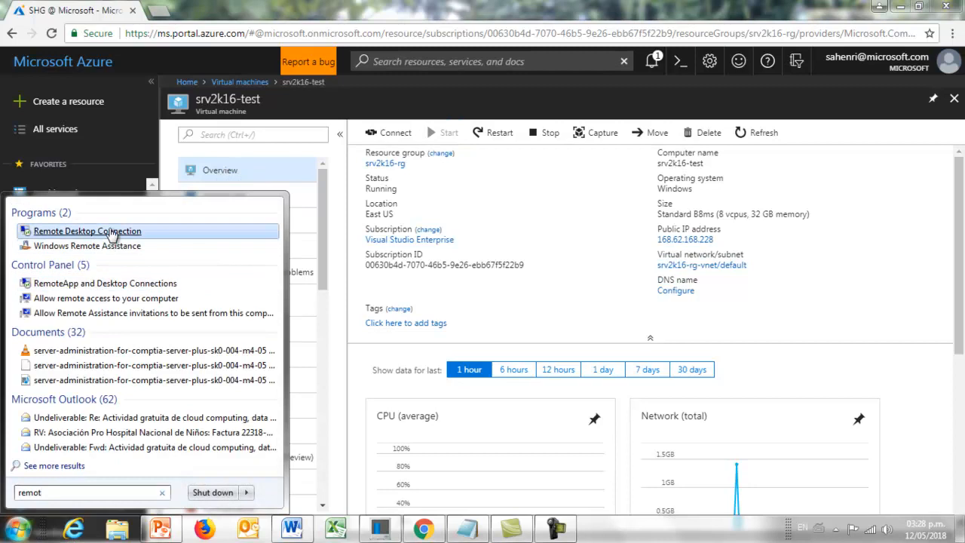
pyautogui.click(111, 233)
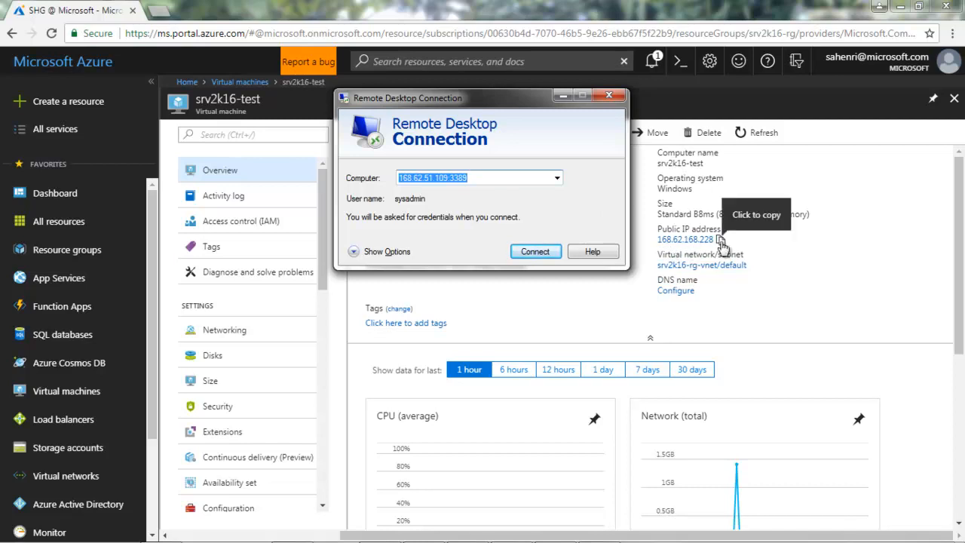
# Copy the virtual machine's public IP address and set the Remote Desktop Connection computer to 168.62.168.228:3389.
pyautogui.click(719, 239)
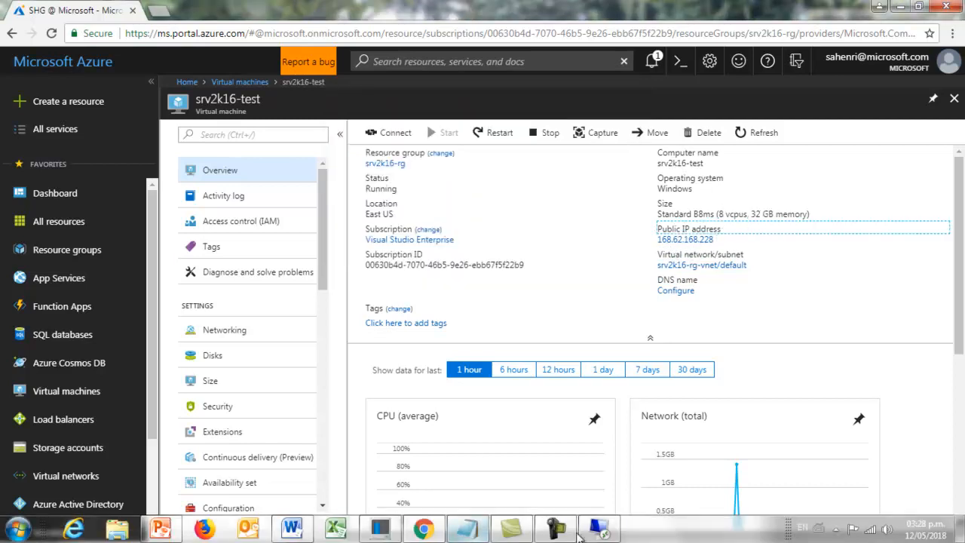
pyautogui.click(599, 530)
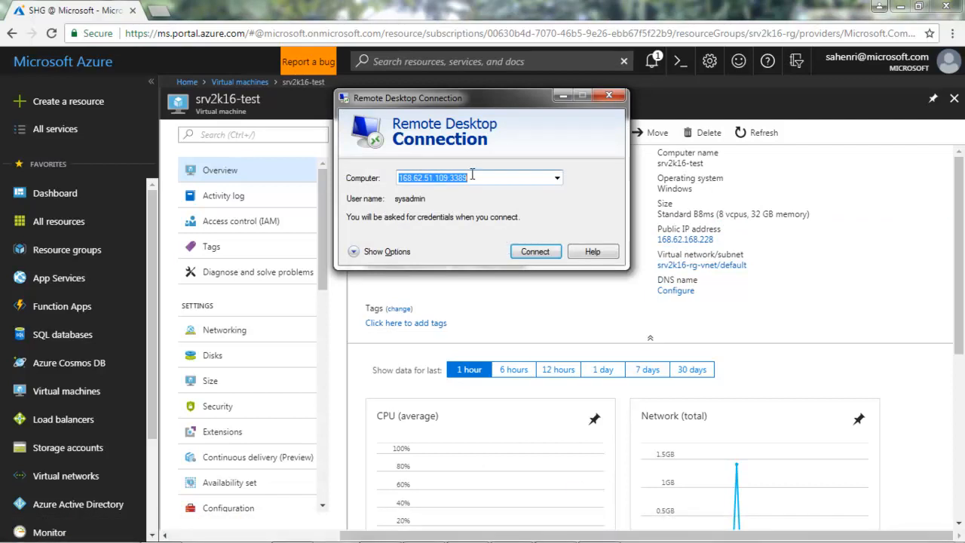
pyautogui.press('BackSpace')
pyautogui.hotkey('ctrl', 'v')
pyautogui.write(':')
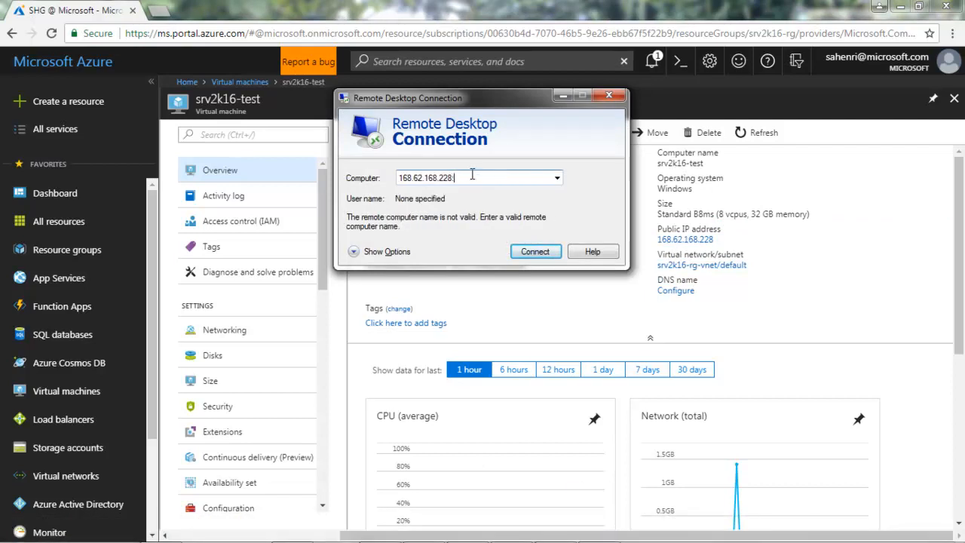
pyautogui.write('3389')
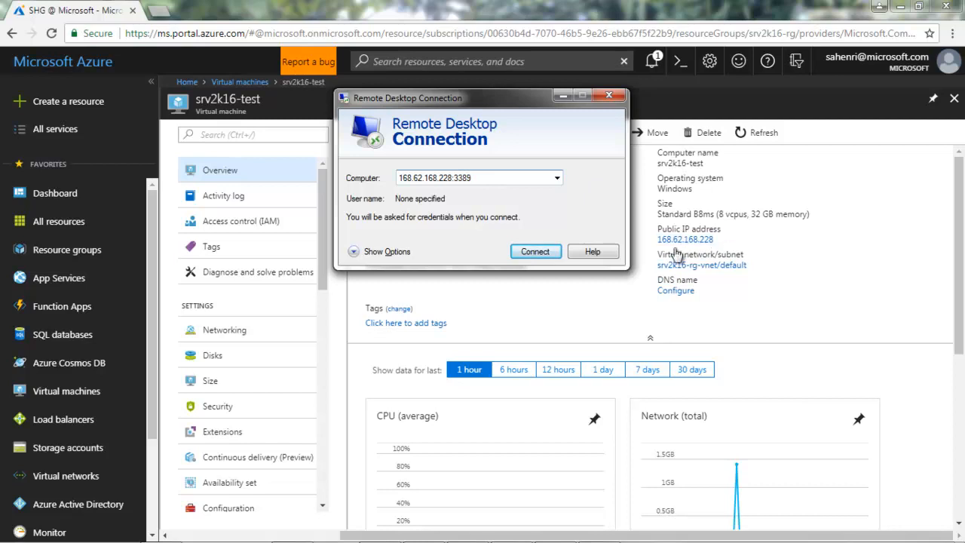
# Start the remote desktop connection to the virtual machine, cancel it and close Remote Desktop Connection.
pyautogui.click(538, 256)
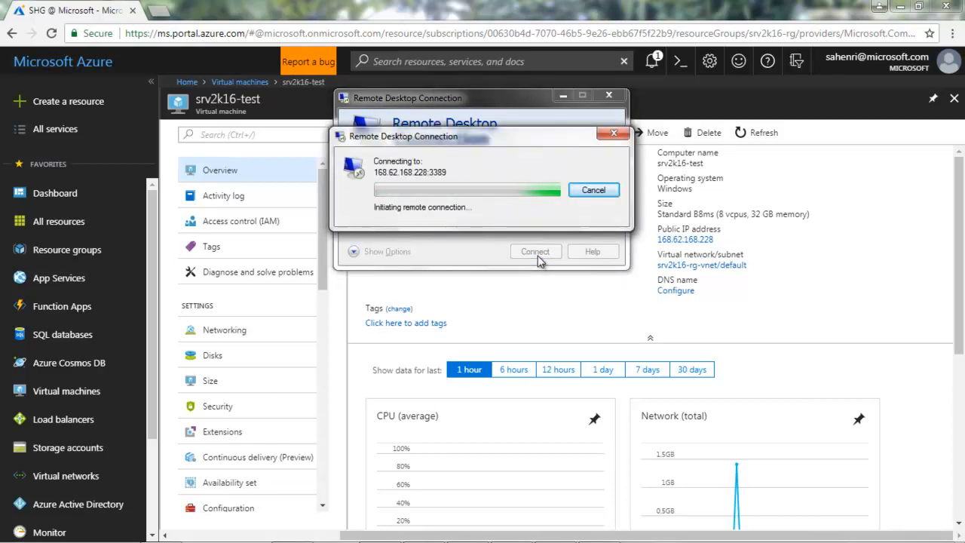
pyautogui.click(593, 190)
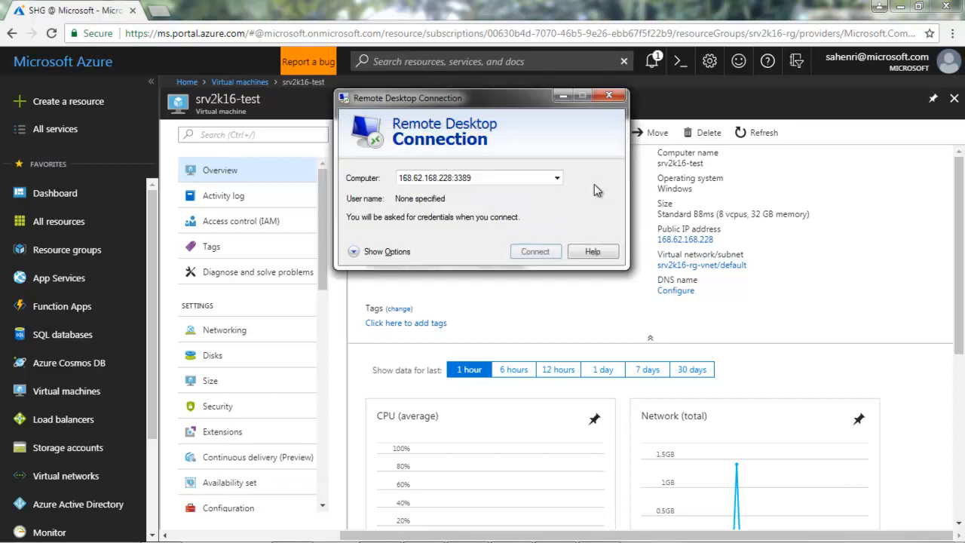
pyautogui.moveTo(482, 102); pyautogui.dragTo(396, 153)
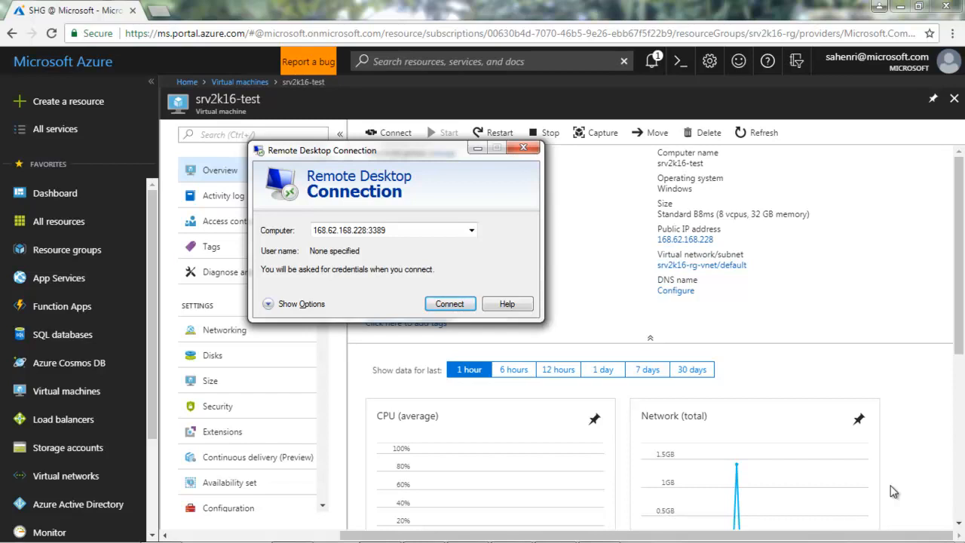
pyautogui.click(525, 147)
# Display the networking settings of srv2k16-test and review its inbound and outbound port rules.
pyautogui.click(225, 336)
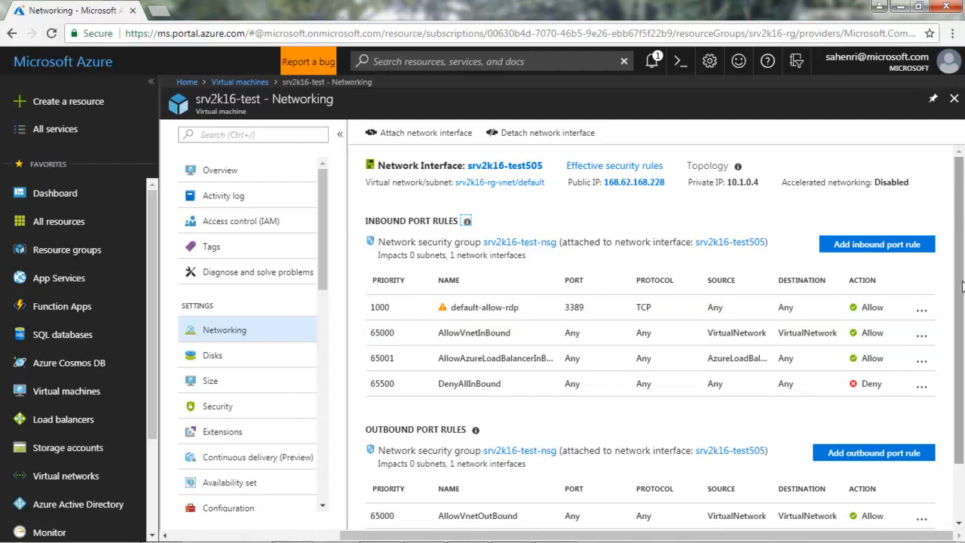
pyautogui.moveTo(958, 288); pyautogui.dragTo(963, 225)
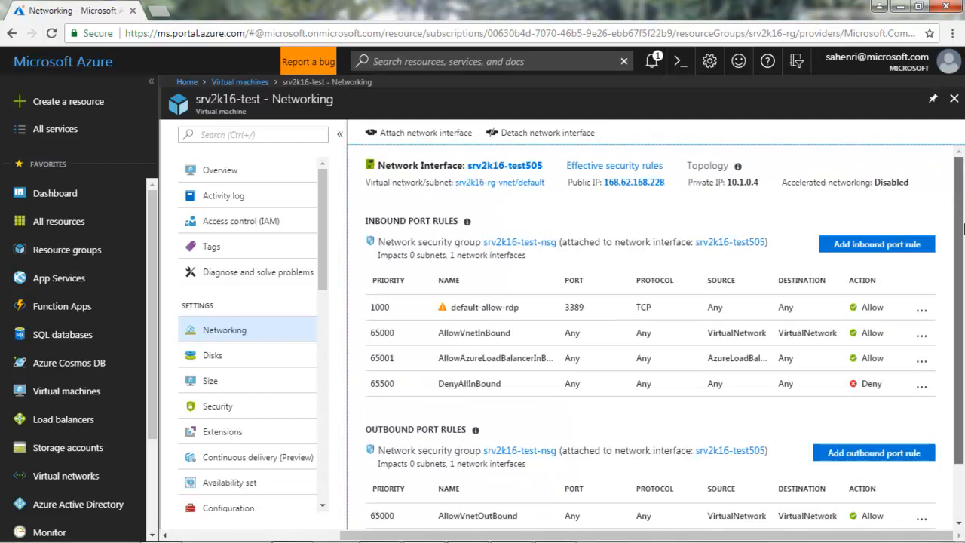
# Open the configuration of the virtual machine's public IP address, try Static assignment, discard the change and close the configuration.
pyautogui.click(628, 184)
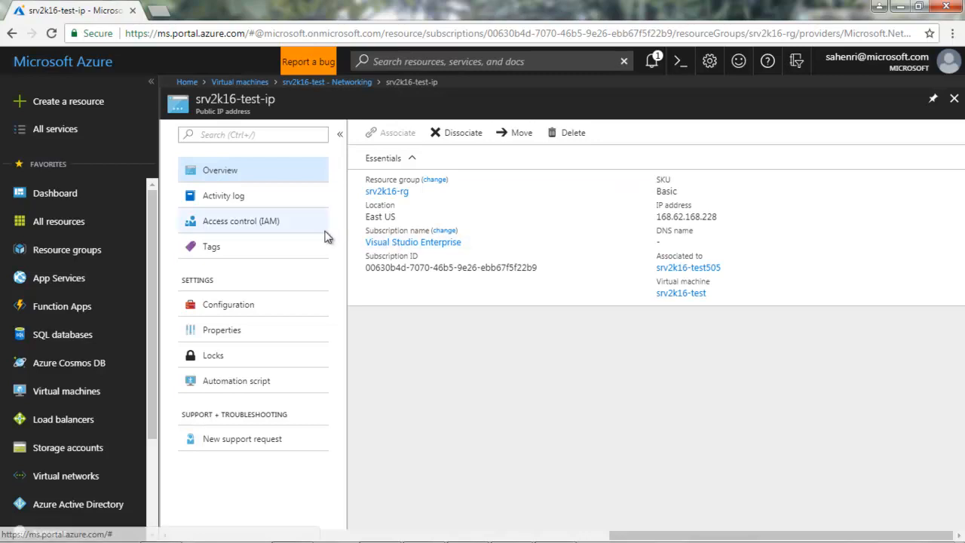
pyautogui.click(265, 315)
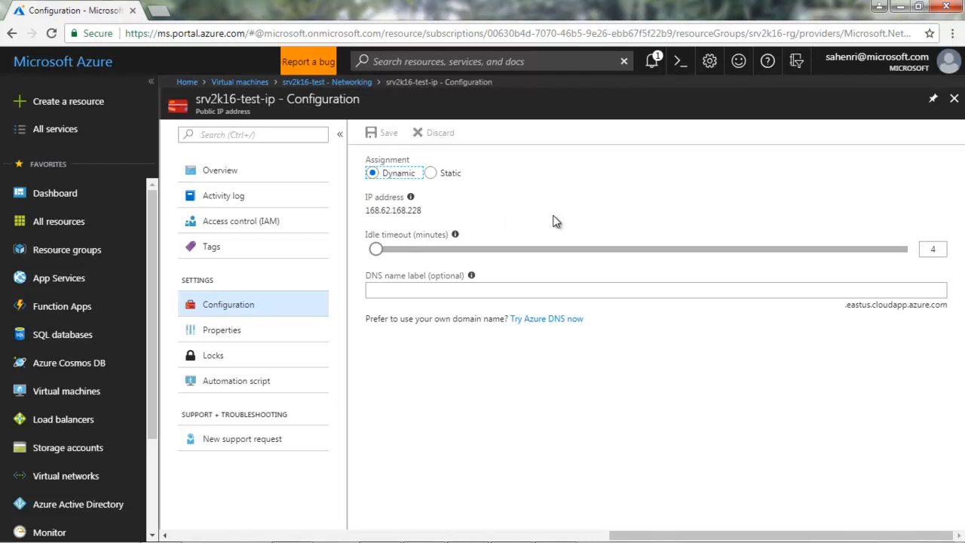
pyautogui.click(433, 175)
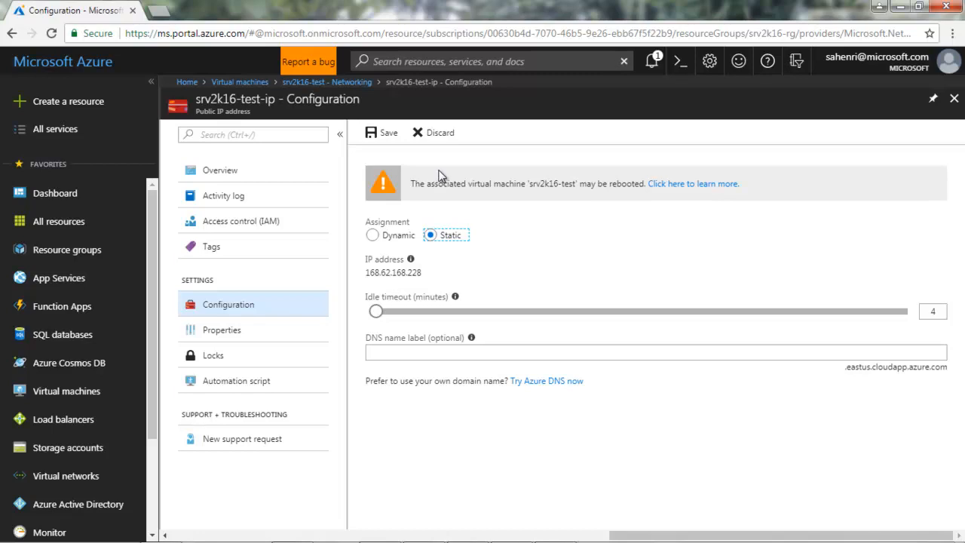
pyautogui.click(440, 134)
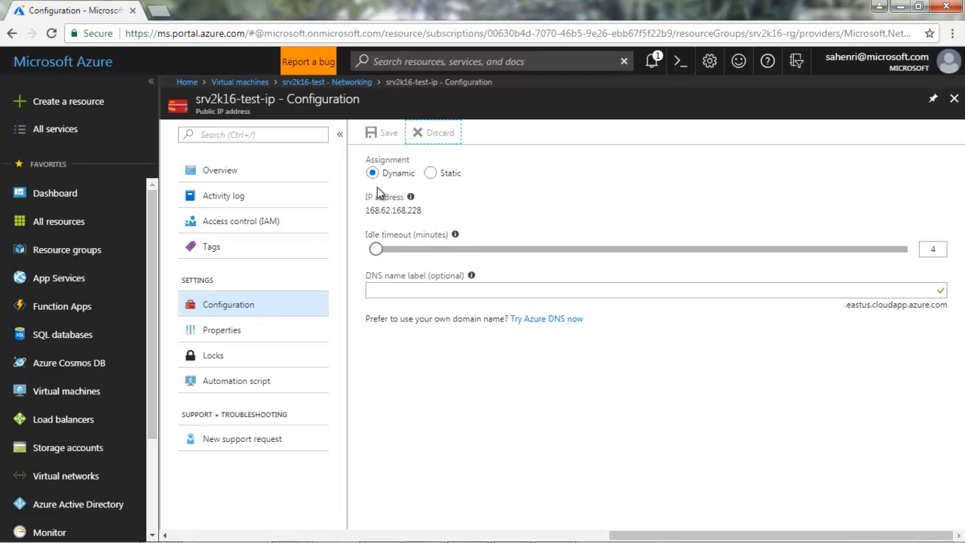
pyautogui.click(953, 98)
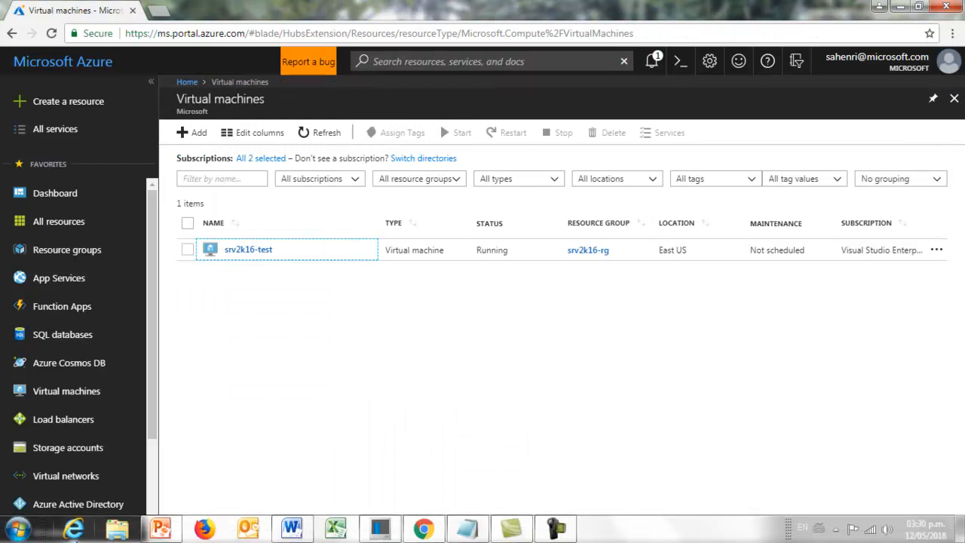
# Search the local computer's programs for "remote" and launch Remote Desktop Connection.
pyautogui.click(21, 532)
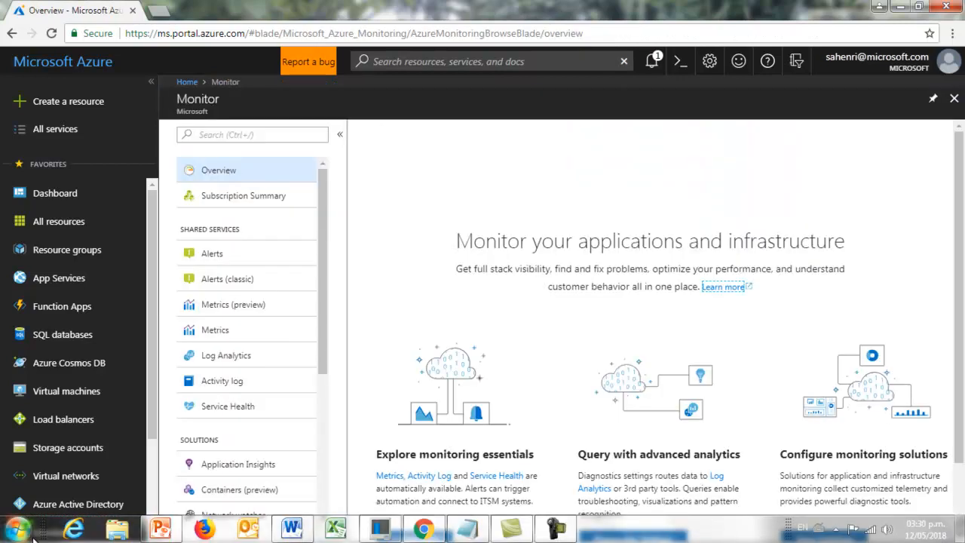
pyautogui.click(32, 536)
pyautogui.write('remote')
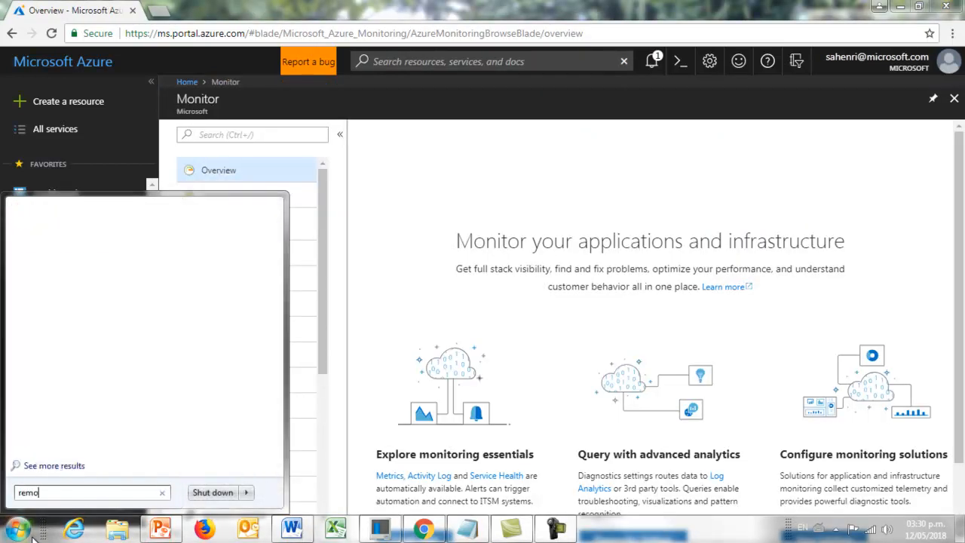
pyautogui.click(76, 230)
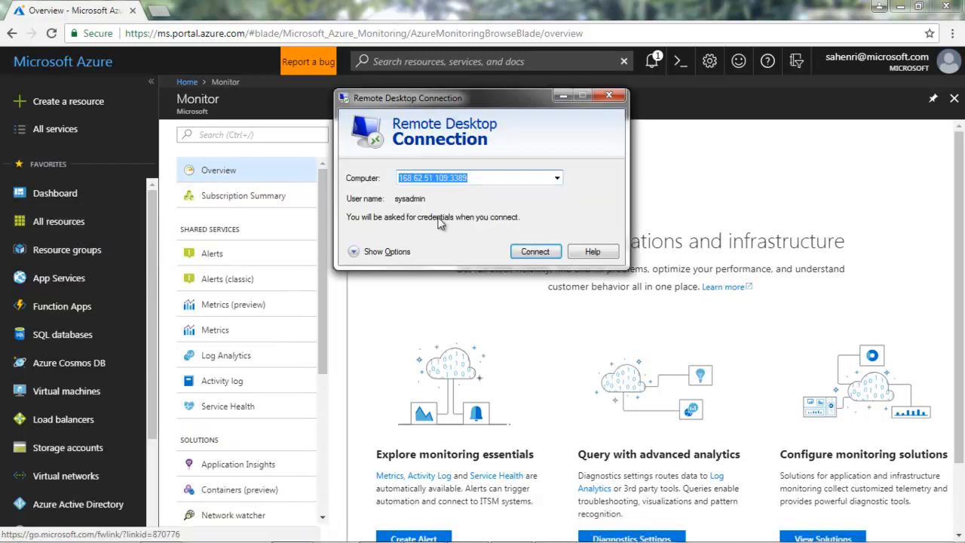
# Set the Remote Desktop Connection computer to the copied public IP address with port 3389, 168.62.168.228:3389.
pyautogui.press('BackSpace')
pyautogui.hotkey('ctrl', 'v')
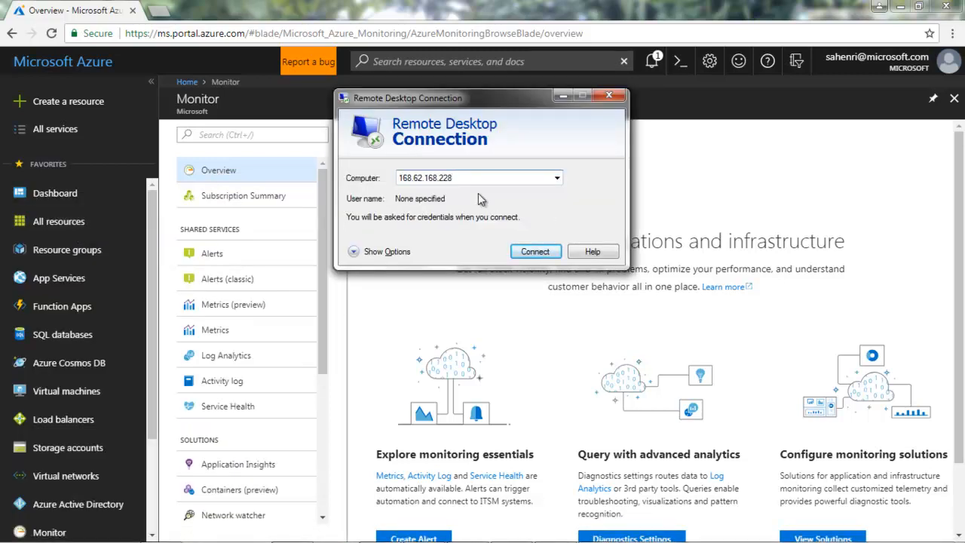
pyautogui.write(':3389')
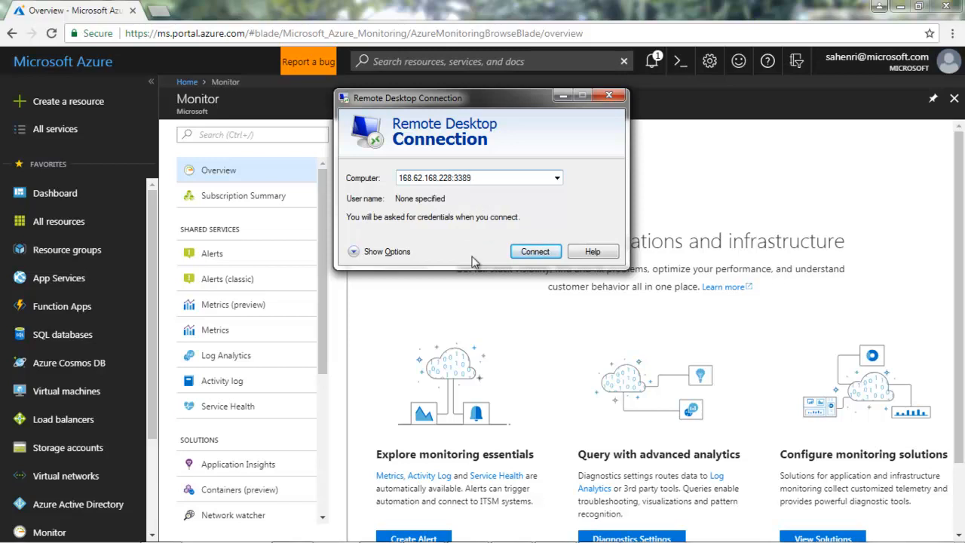
# Connect to the remote computer as sysadmin with the account password and accept the untrusted certificate.
pyautogui.click(534, 253)
pyautogui.write('sysadmin')
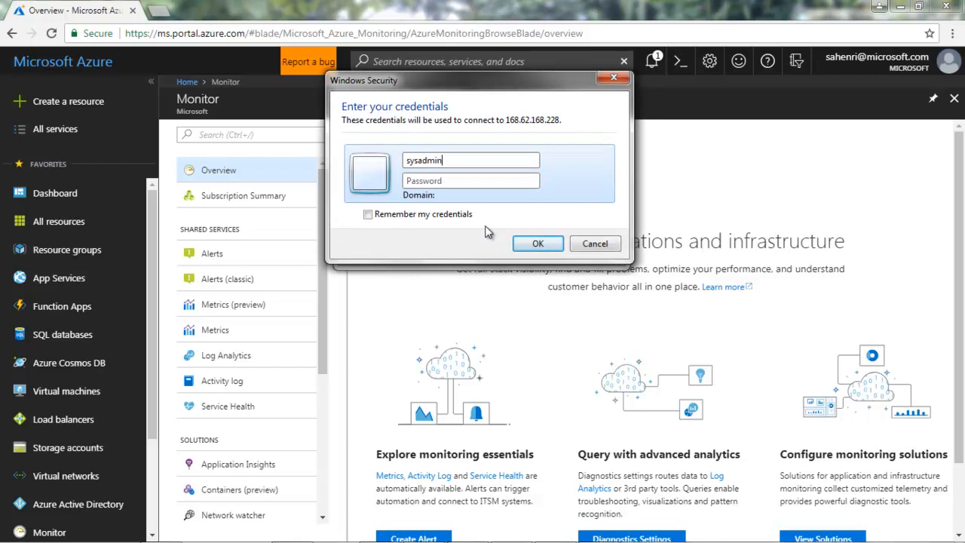
pyautogui.click(478, 185)
pyautogui.write('************')
pyautogui.click(548, 244)
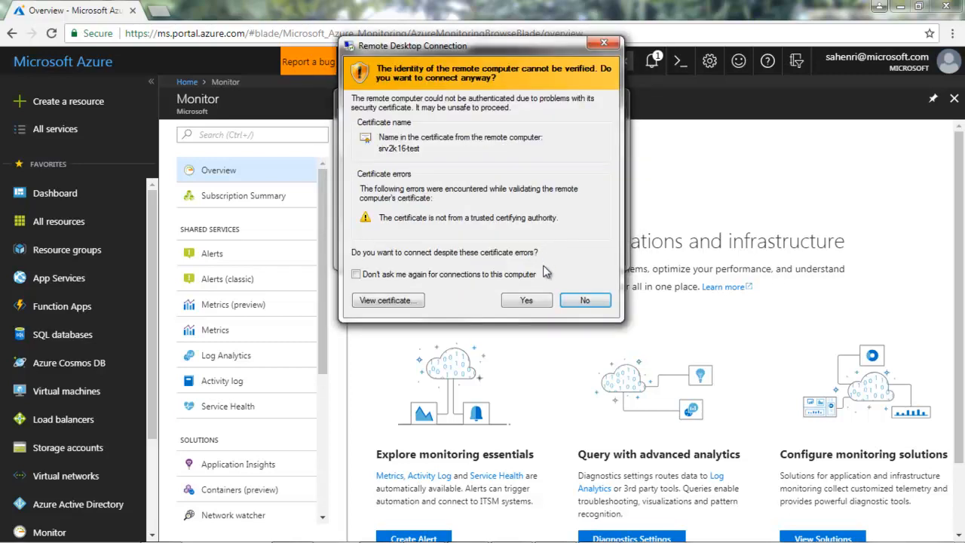
pyautogui.click(529, 301)
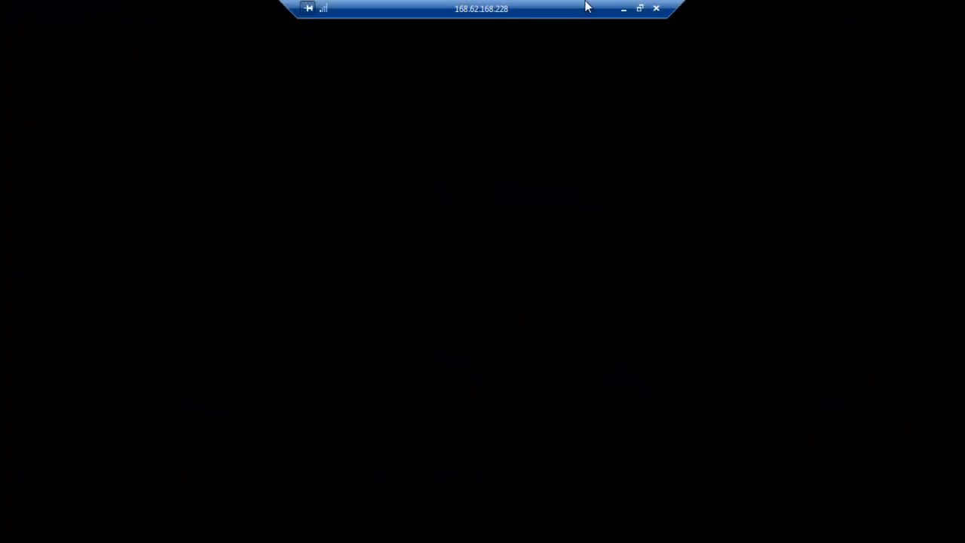
# Minimize the remote session, close the Monitor page and display the Reset password settings of srv2k16-test.
pyautogui.click(624, 9)
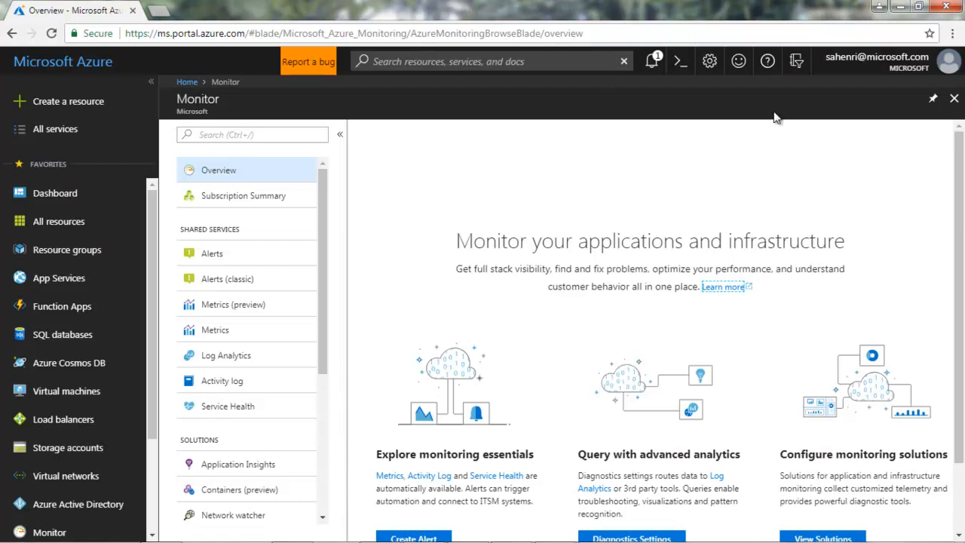
pyautogui.click(953, 98)
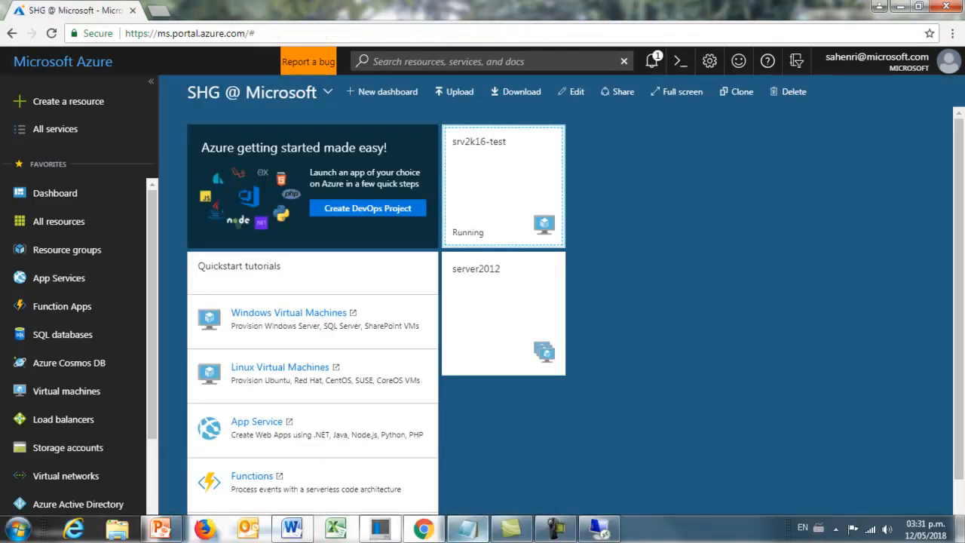
pyautogui.click(511, 190)
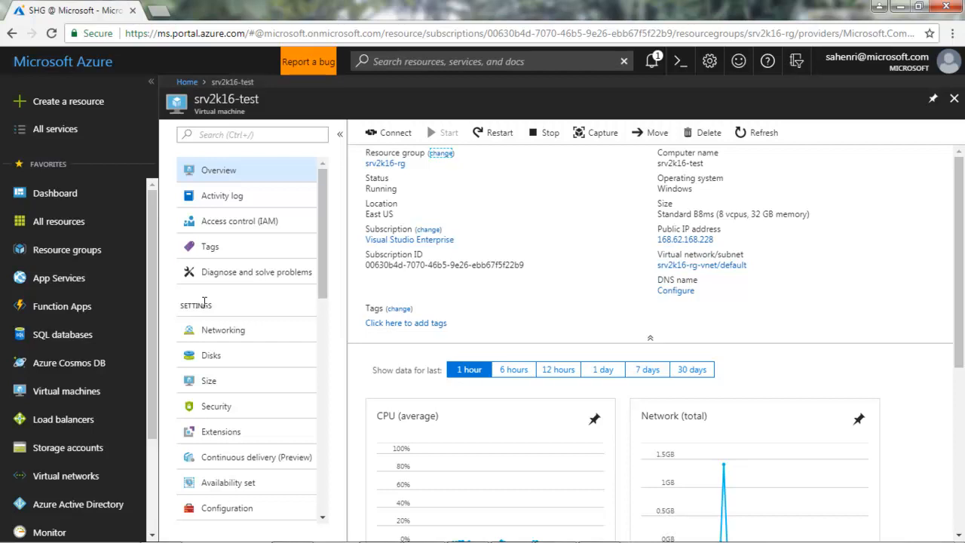
pyautogui.moveTo(321, 225); pyautogui.dragTo(319, 486)
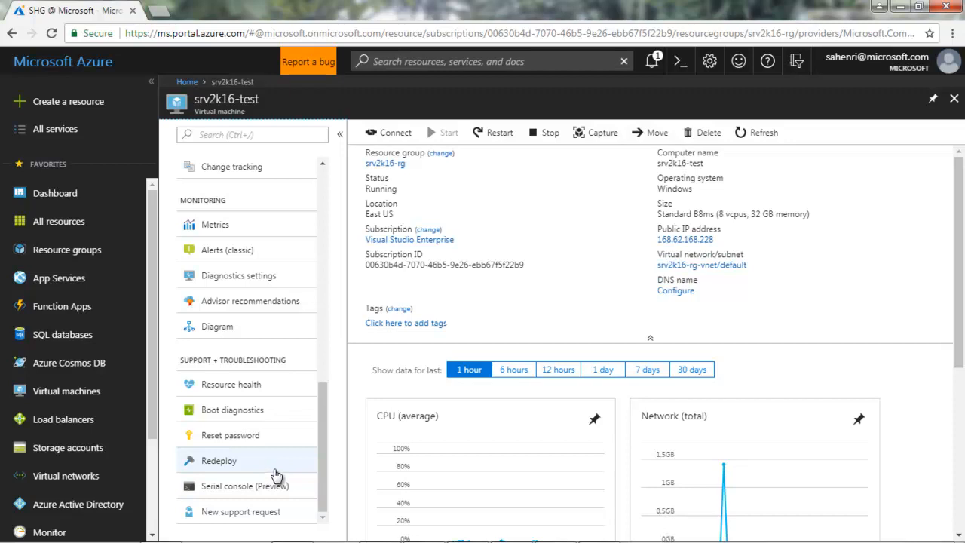
pyautogui.click(238, 440)
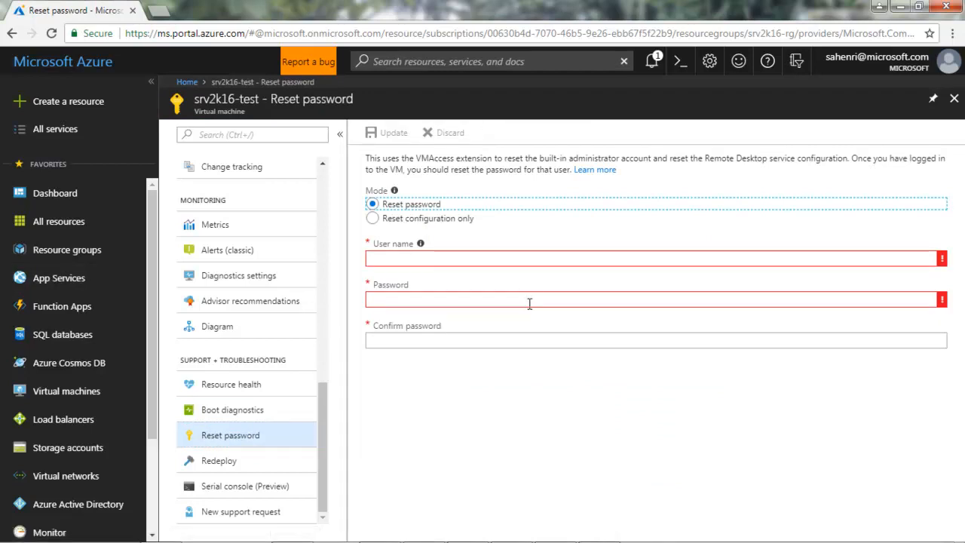
# Fill in sysadmin as the user name for the password reset, discard the entry and close the virtual machine's settings.
pyautogui.click(399, 253)
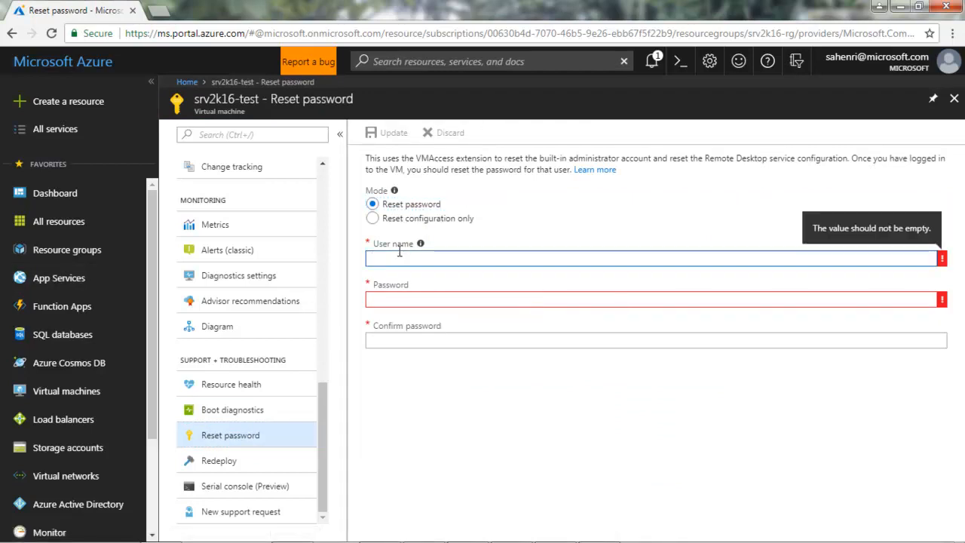
pyautogui.write('sysadmin')
pyautogui.click(404, 303)
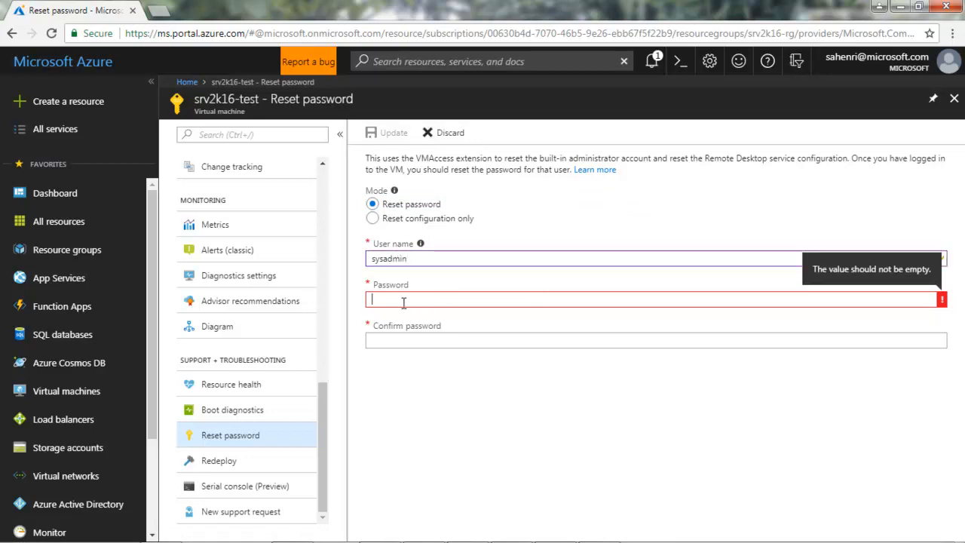
pyautogui.click(388, 348)
pyautogui.click(399, 297)
pyautogui.click(397, 339)
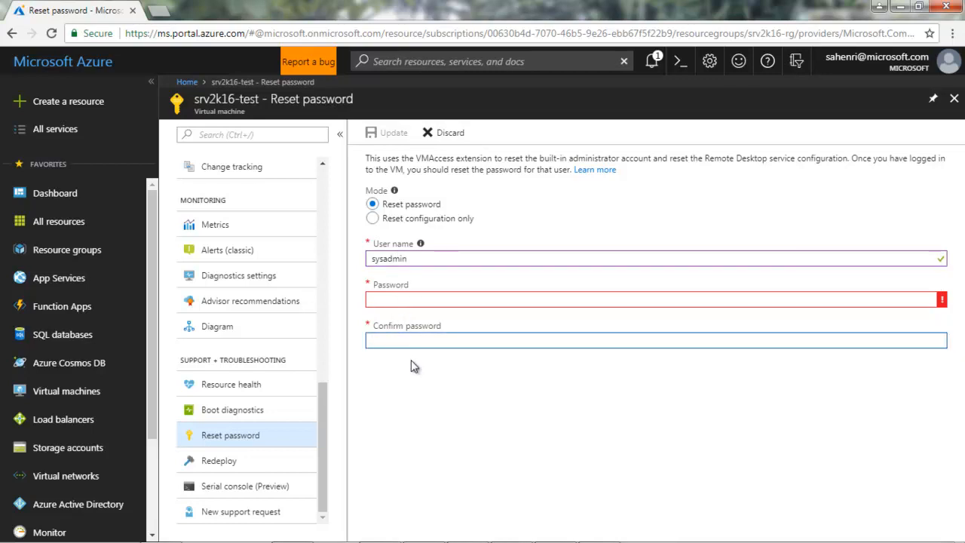
pyautogui.click(456, 138)
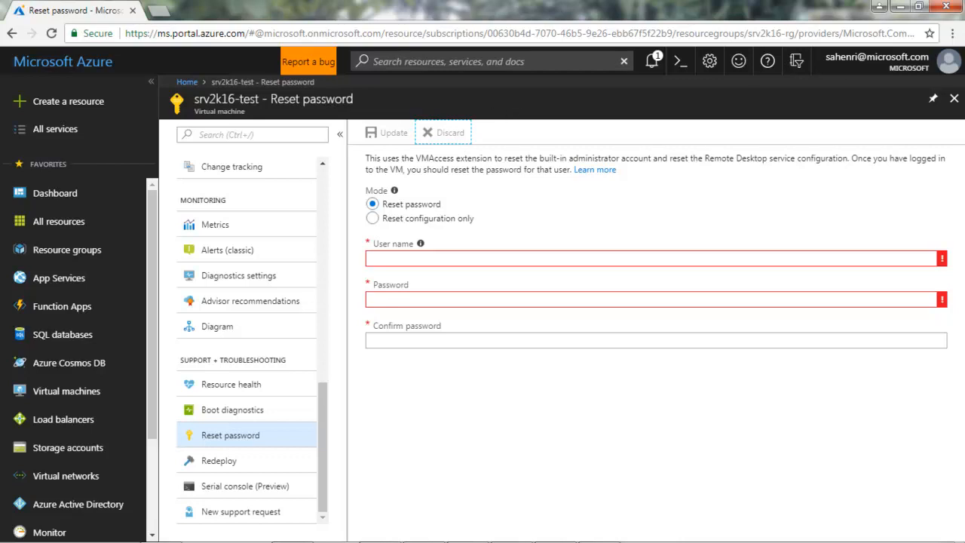
pyautogui.click(954, 101)
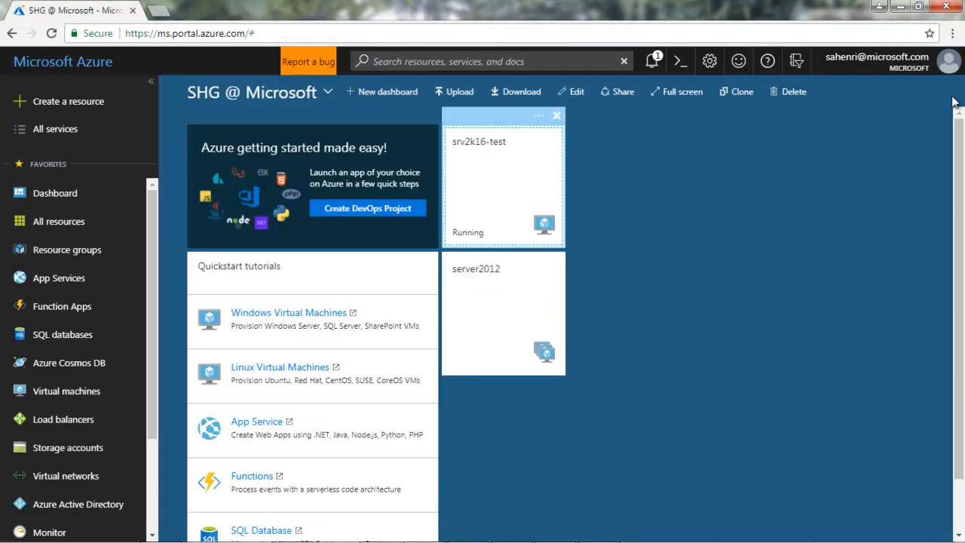
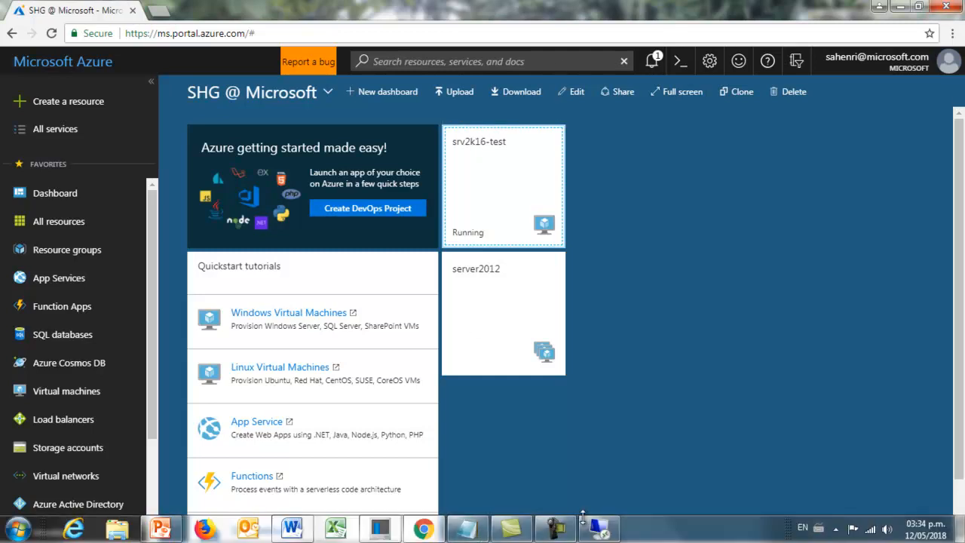
# Restore the remote desktop session, close Server Manager in it and minimize the session.
pyautogui.click(603, 525)
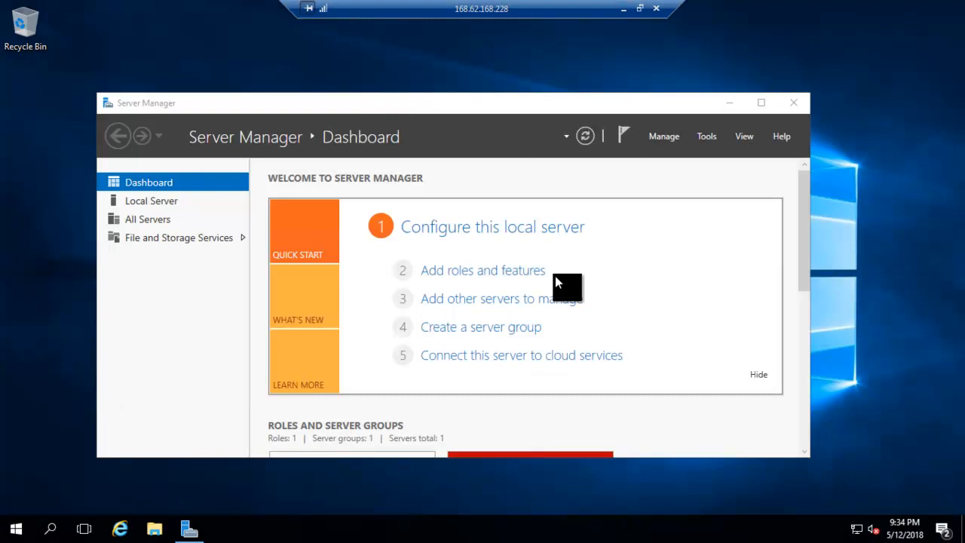
pyautogui.click(790, 103)
pyautogui.click(623, 10)
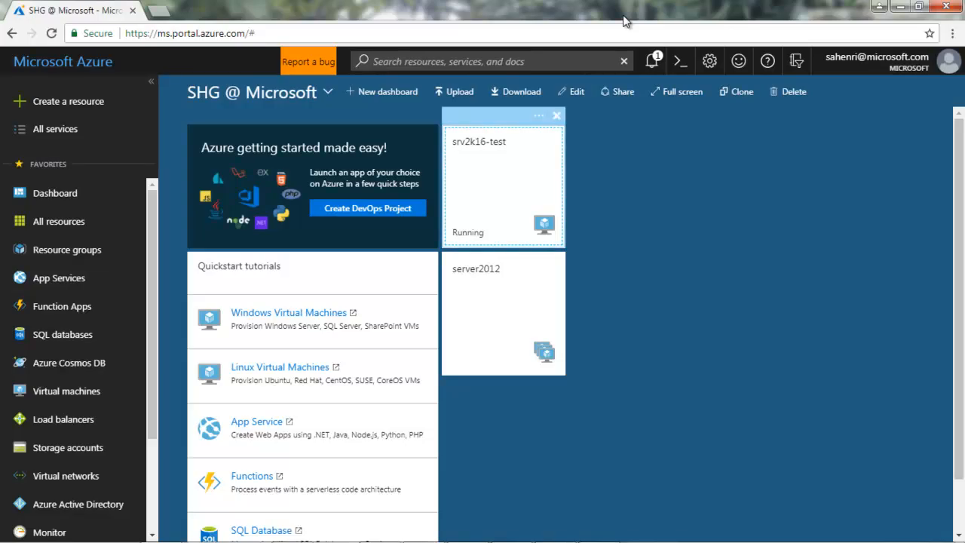
# Review the srv2k16-test overview and the list of virtual machines, ending on the srv2k16-test overview.
pyautogui.click(513, 175)
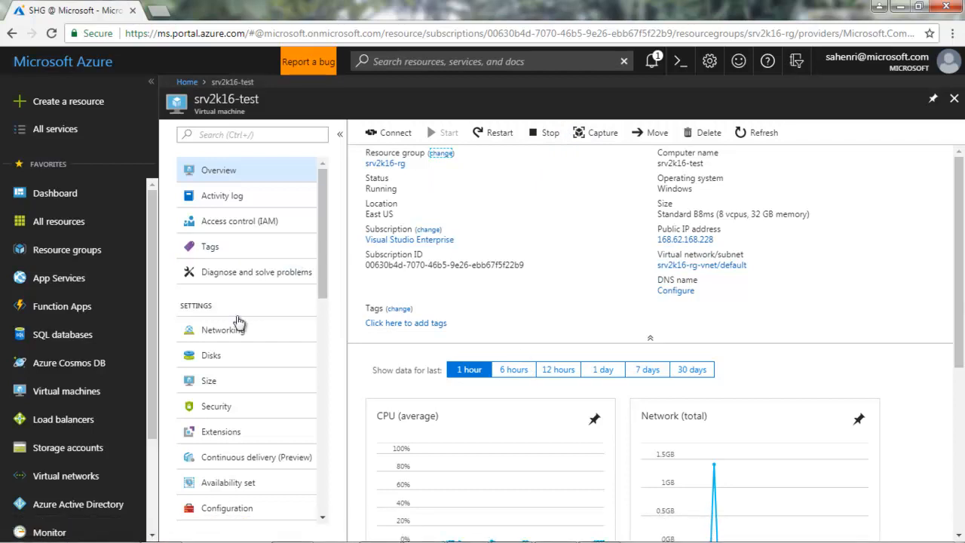
pyautogui.click(66, 391)
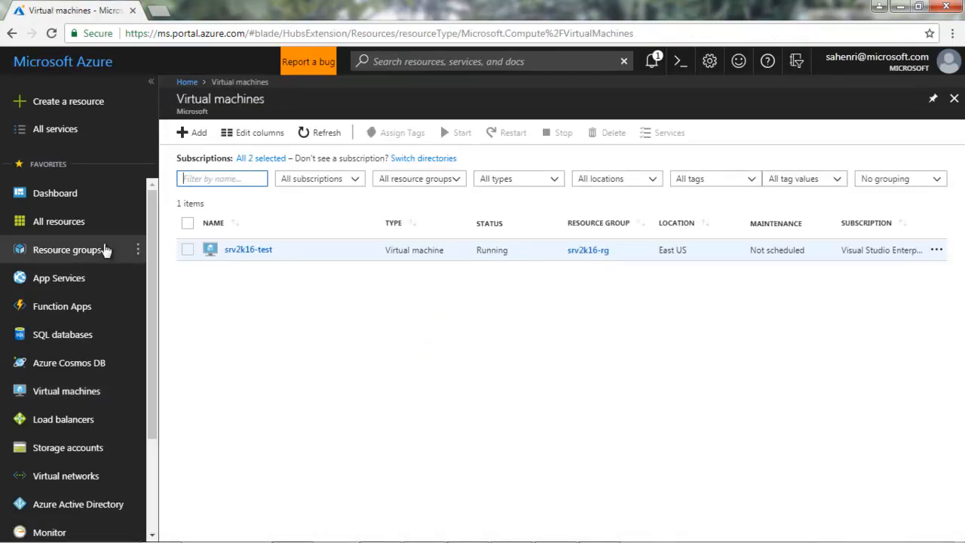
pyautogui.click(954, 98)
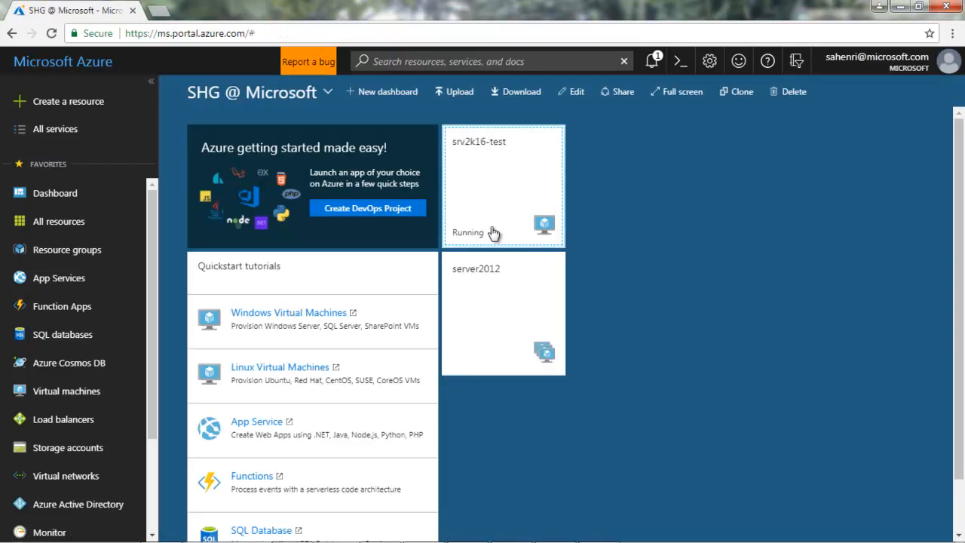
pyautogui.click(488, 204)
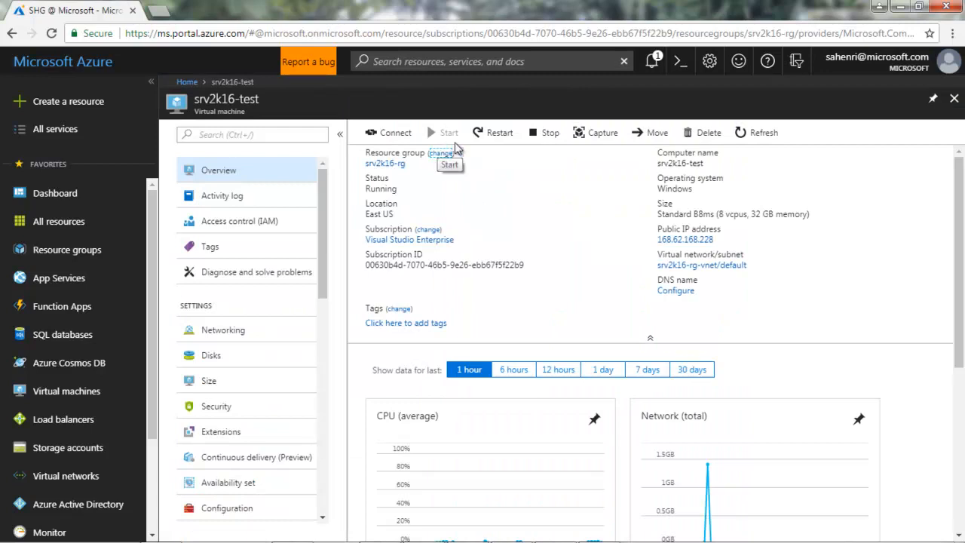
# Bring up the remote desktop session to view the server's desktop, and minimize it again.
pyautogui.moveTo(517, 541)
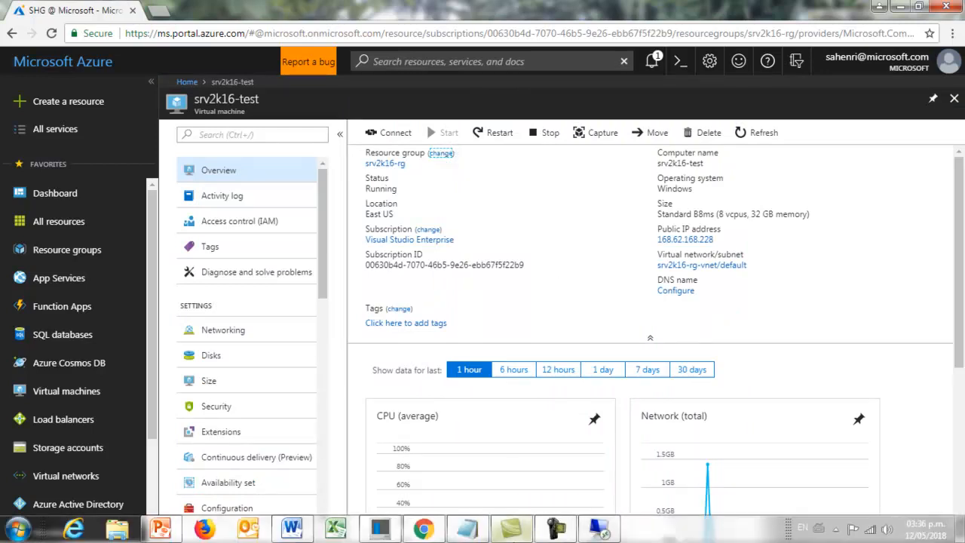
pyautogui.click(599, 528)
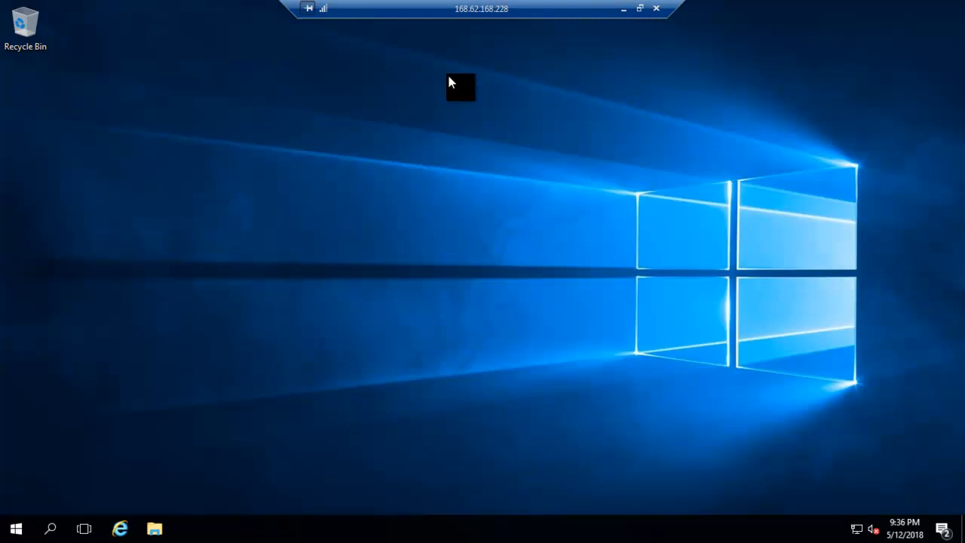
pyautogui.click(623, 8)
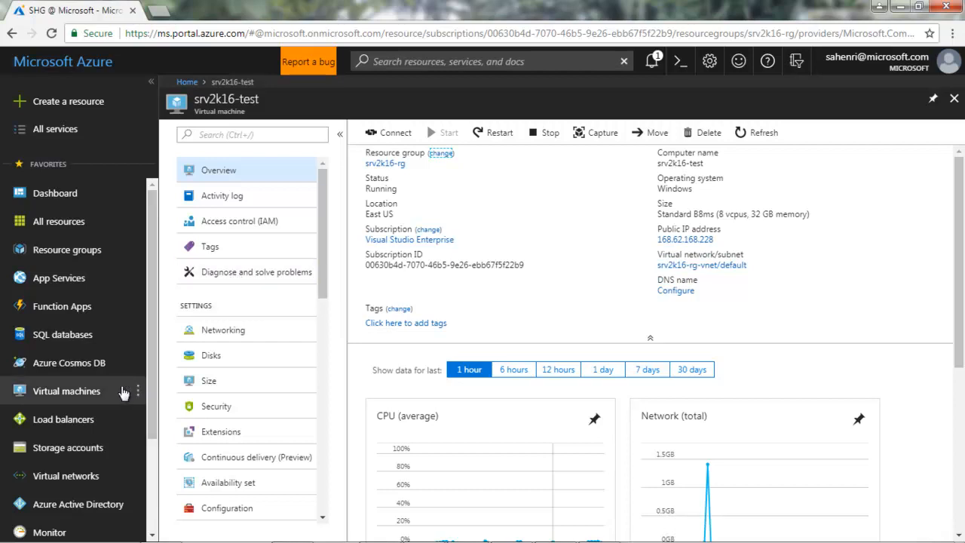
# Display the contents of the srv2k16-rg resource group.
pyautogui.click(91, 258)
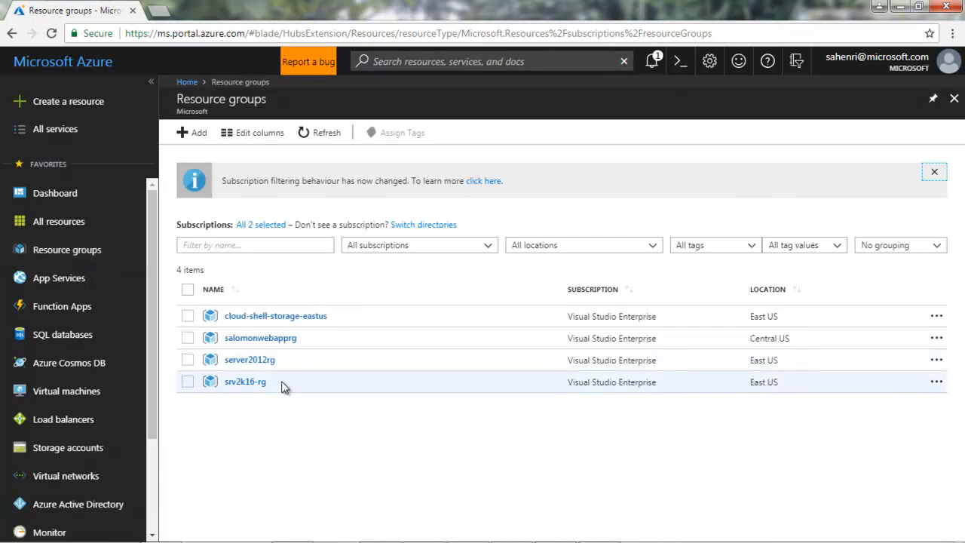
pyautogui.click(245, 382)
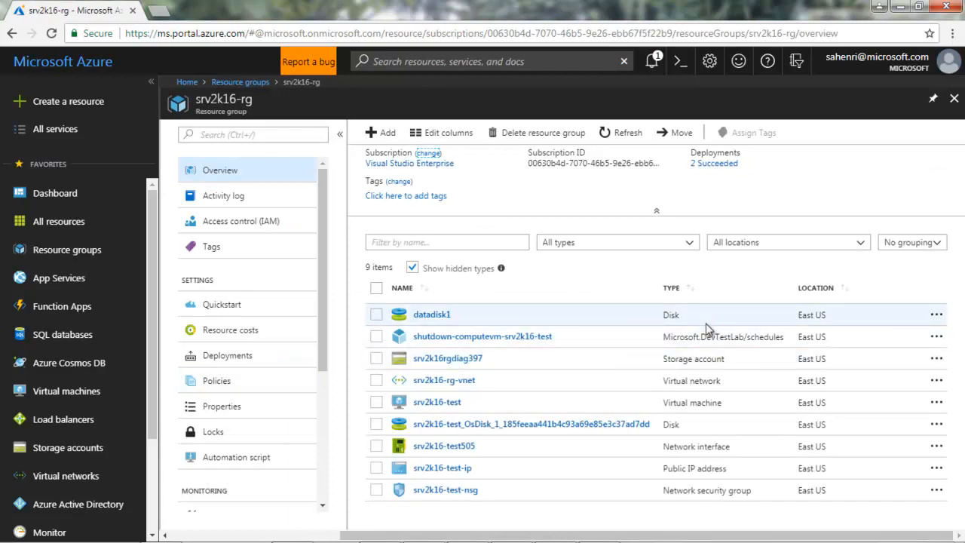
# Mark the srv2k16-test virtual machine in the resource list of srv2k16-rg.
pyautogui.click(378, 407)
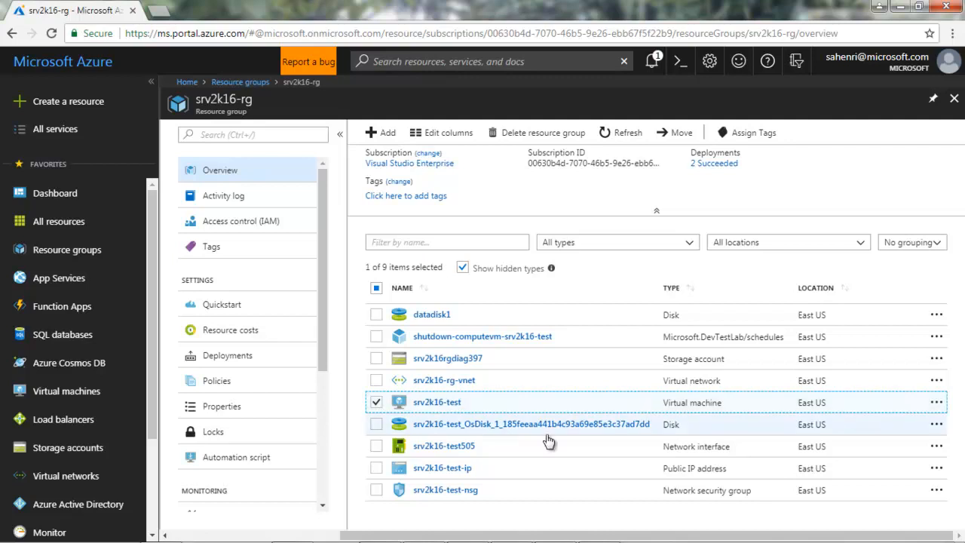
pyautogui.moveTo(619, 541)
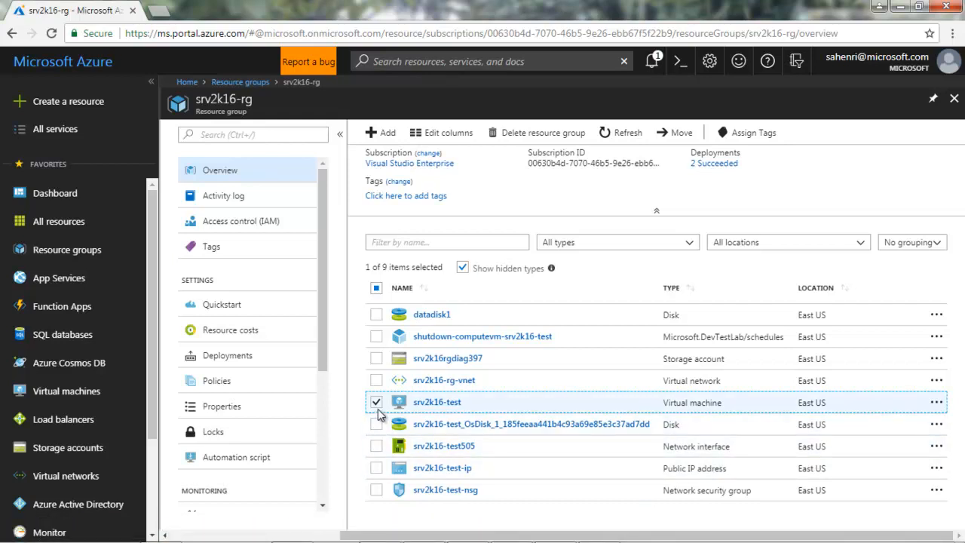
pyautogui.moveTo(378, 420); pyautogui.dragTo(377, 407)
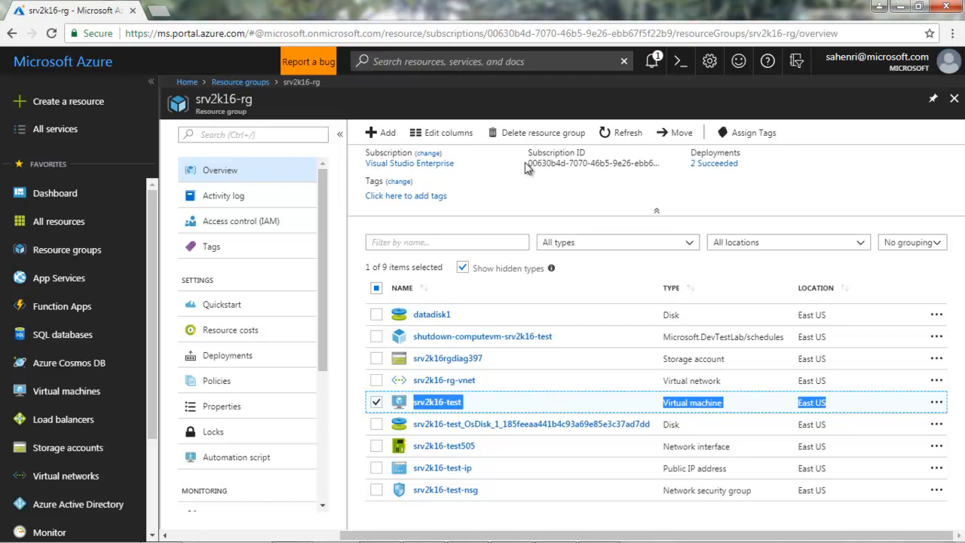
# Leave the resource groups, open the srv2k16-test virtual machine from the dashboard and stop it.
pyautogui.click(953, 98)
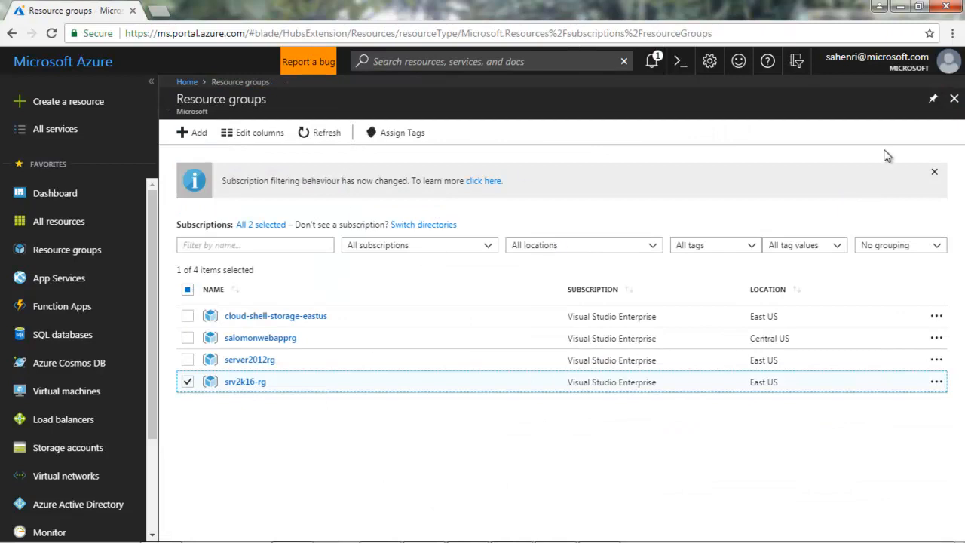
pyautogui.click(953, 100)
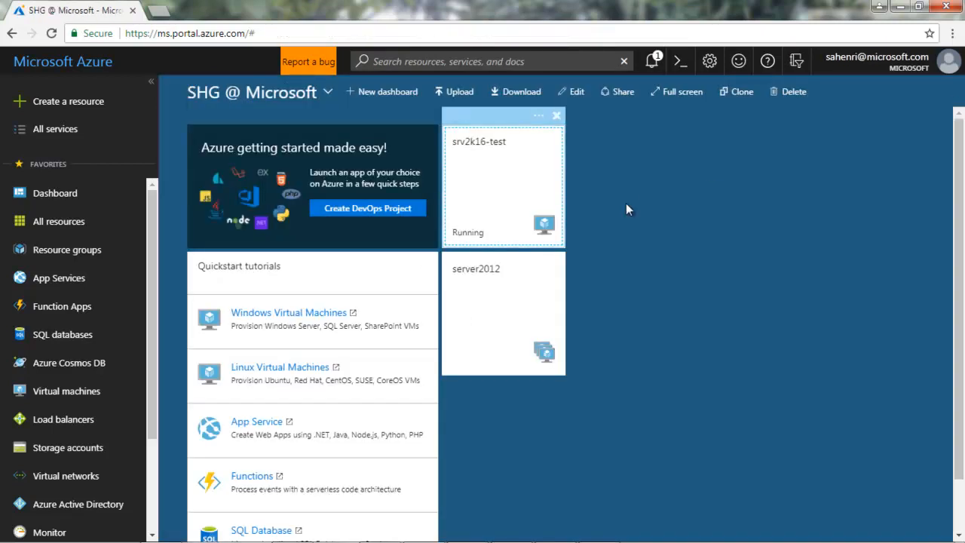
pyautogui.click(477, 186)
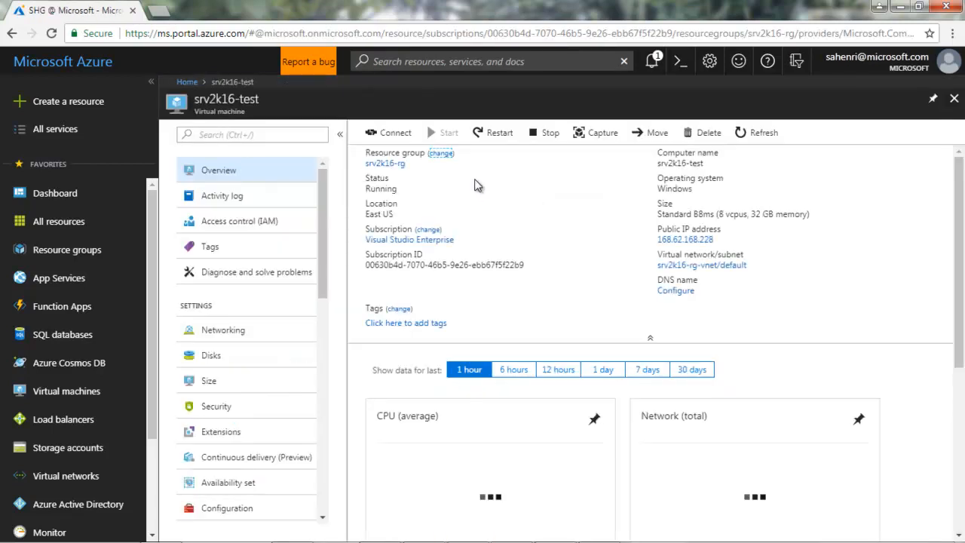
pyautogui.click(550, 133)
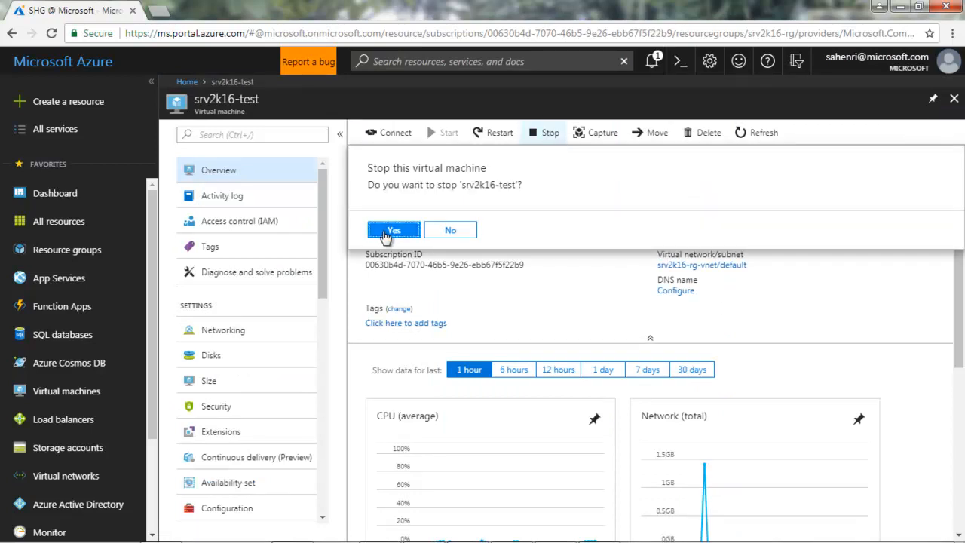
pyautogui.click(384, 230)
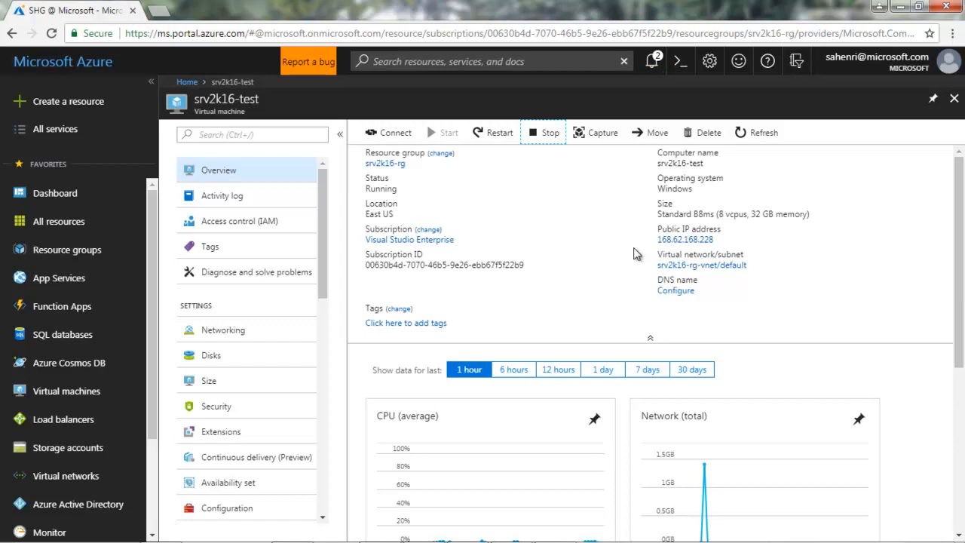
# Review the OS disk of srv2k16-test within the srv2k16-rg resource group and return to the dashboard.
pyautogui.click(85, 256)
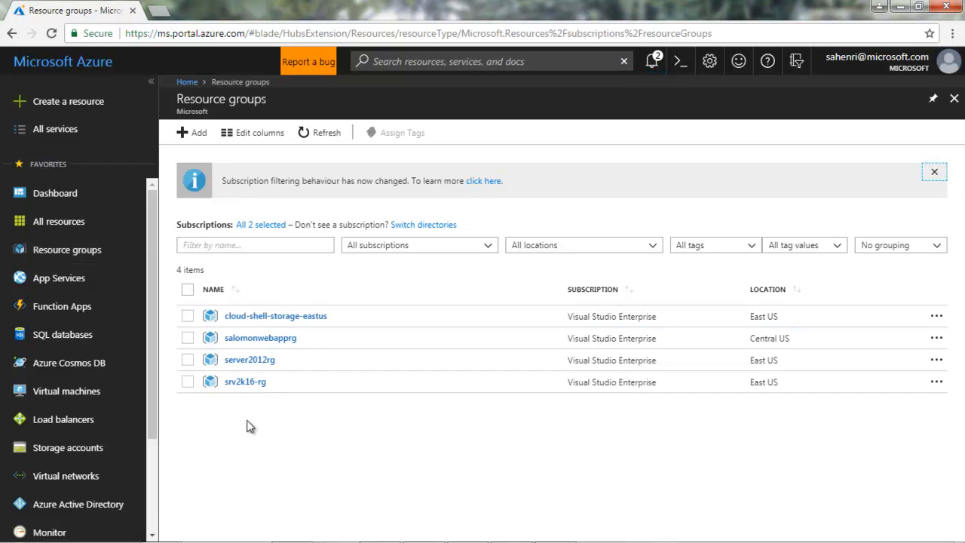
pyautogui.click(257, 386)
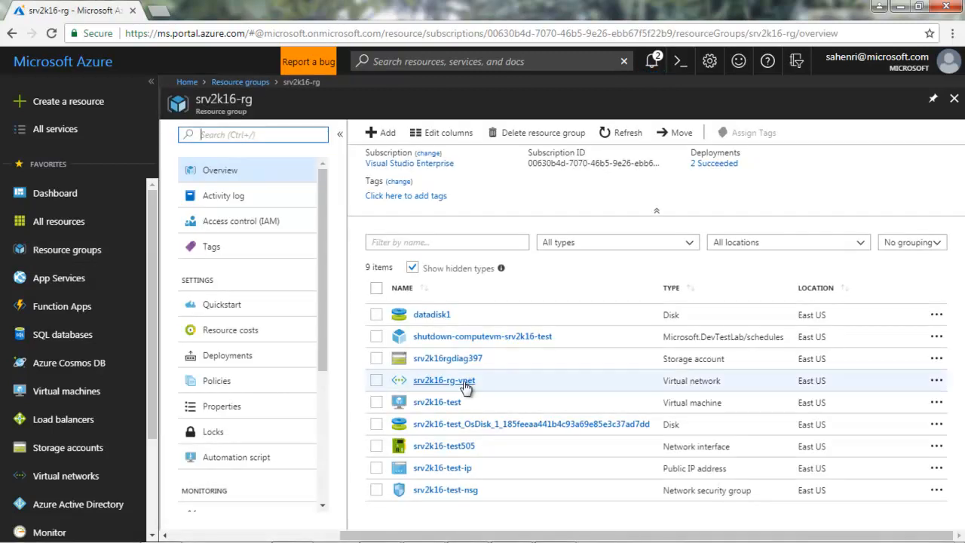
pyautogui.click(376, 424)
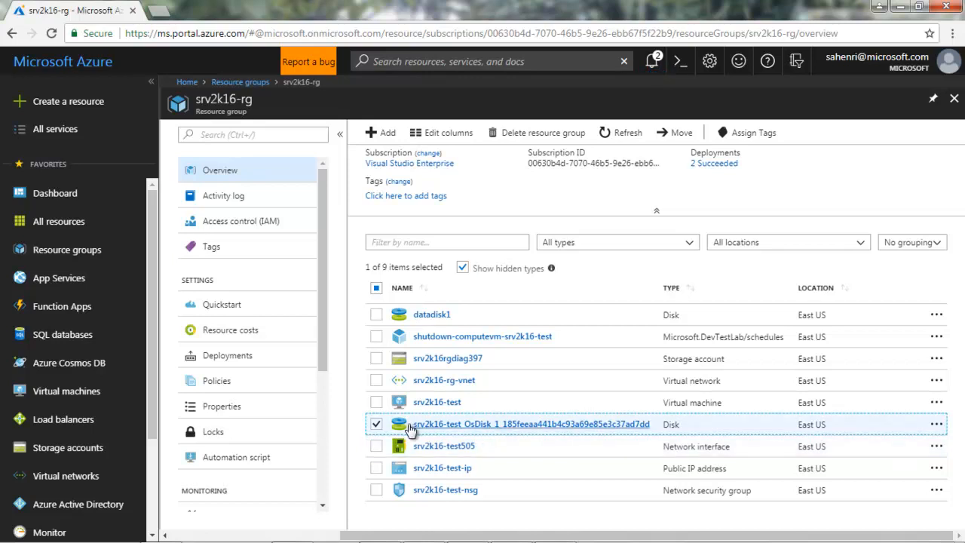
pyautogui.click(573, 429)
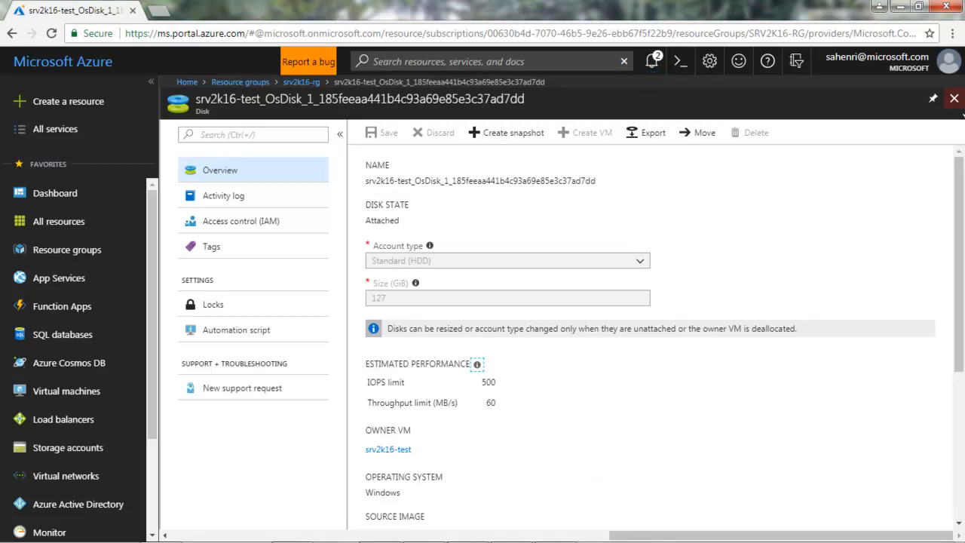
pyautogui.click(954, 100)
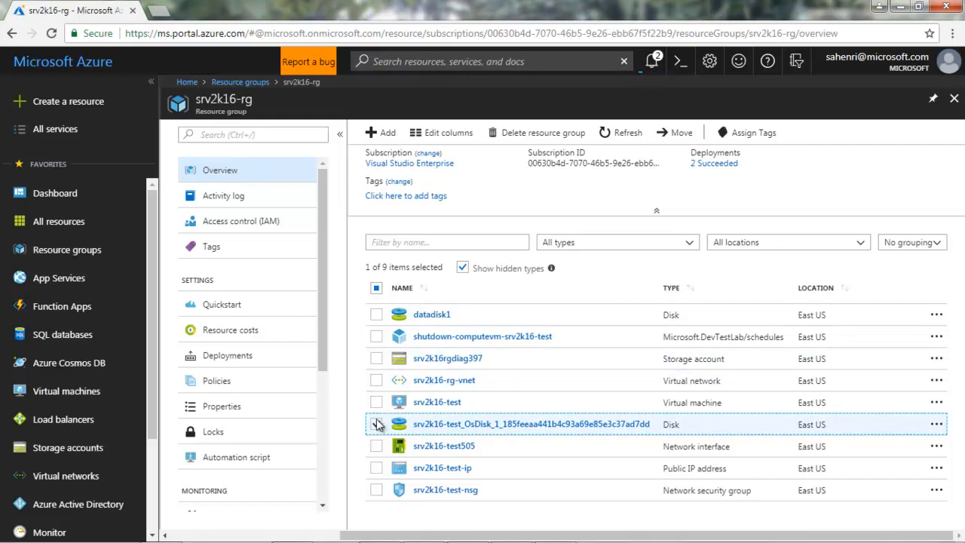
pyautogui.click(953, 98)
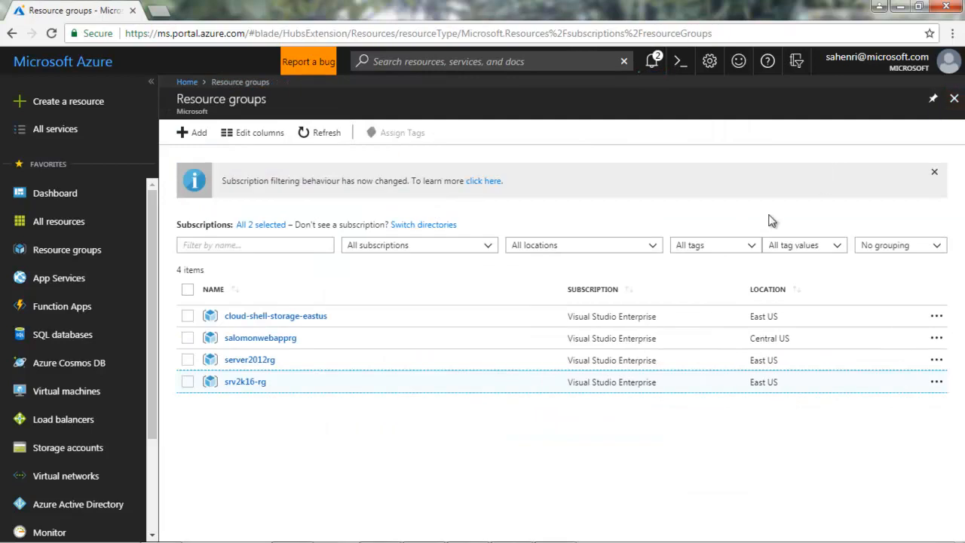
pyautogui.click(953, 98)
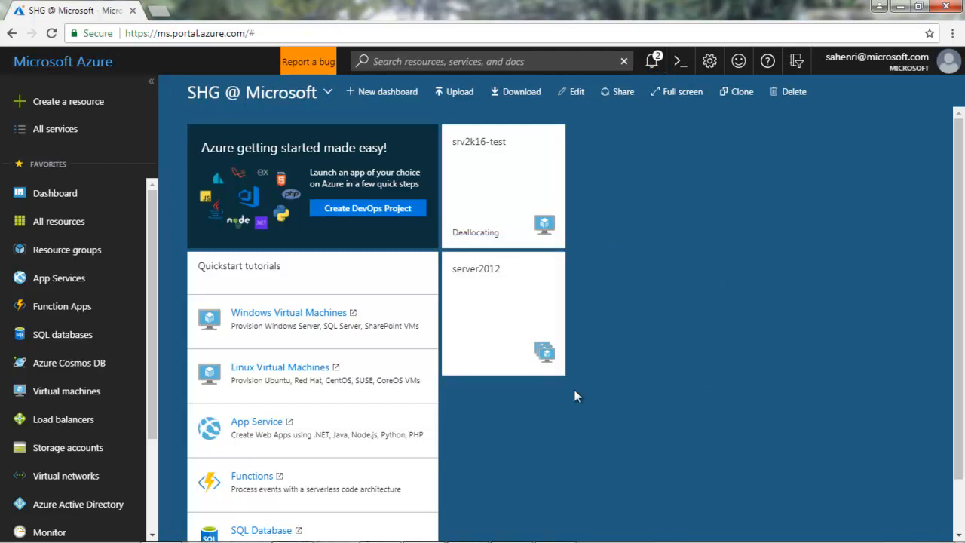
# Open the srv2k16-test virtual machine, request its deletion and decline the confirmation.
pyautogui.moveTo(517, 176)
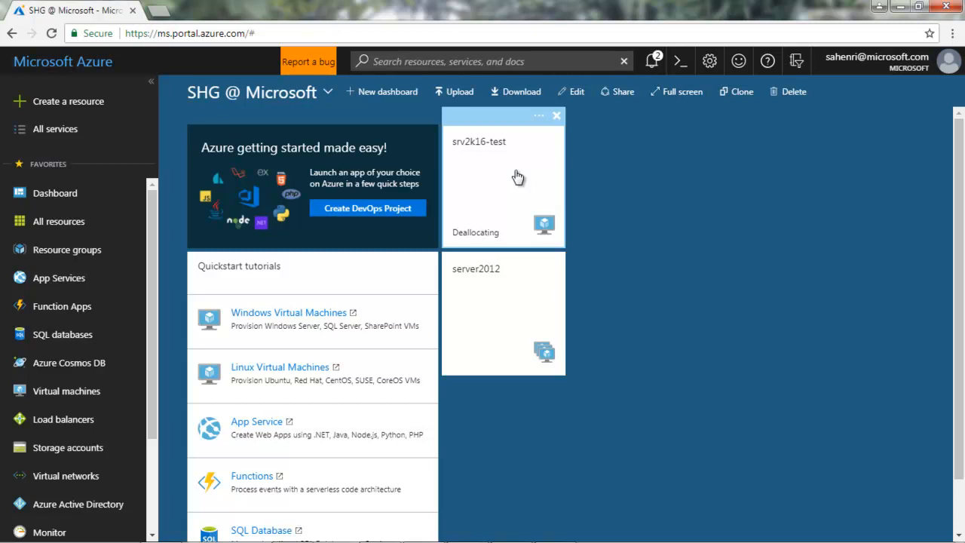
pyautogui.click(517, 176)
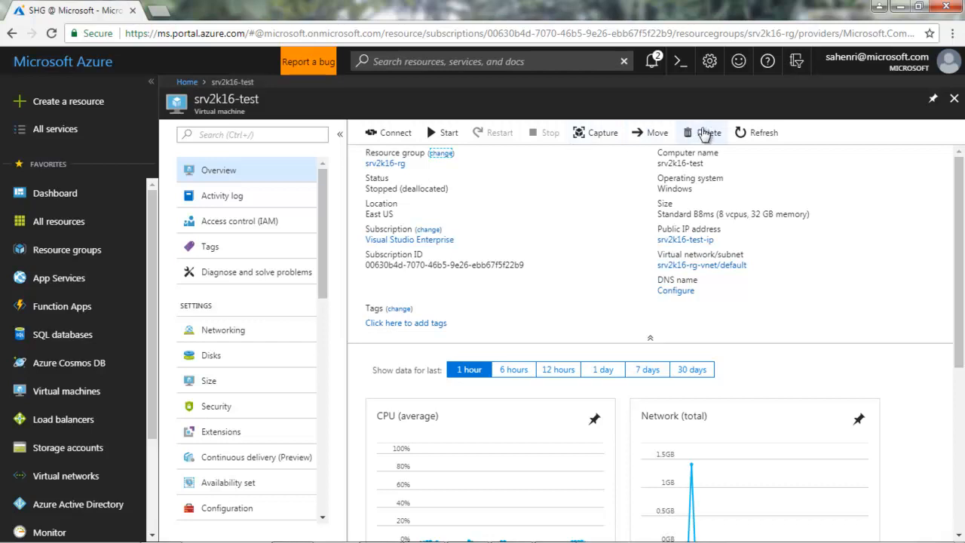
pyautogui.click(707, 134)
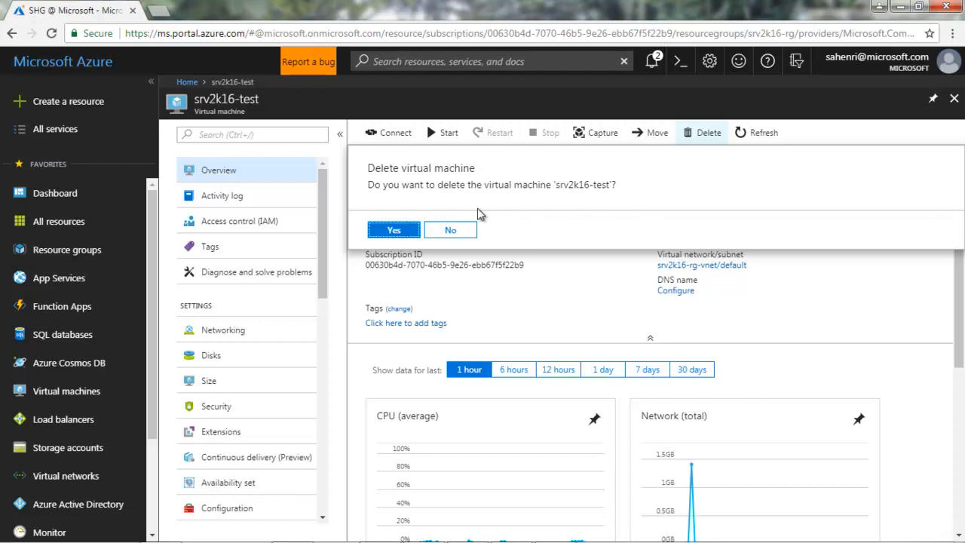
pyautogui.click(446, 233)
# Review the details and move options of the OS disk attached to srv2k16-test, and return to the dashboard.
pyautogui.click(220, 360)
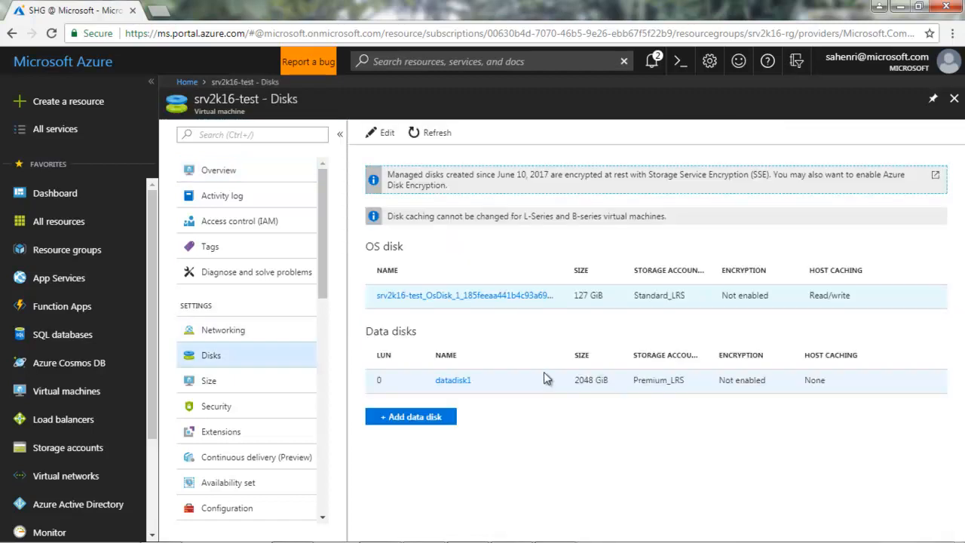
pyautogui.click(493, 299)
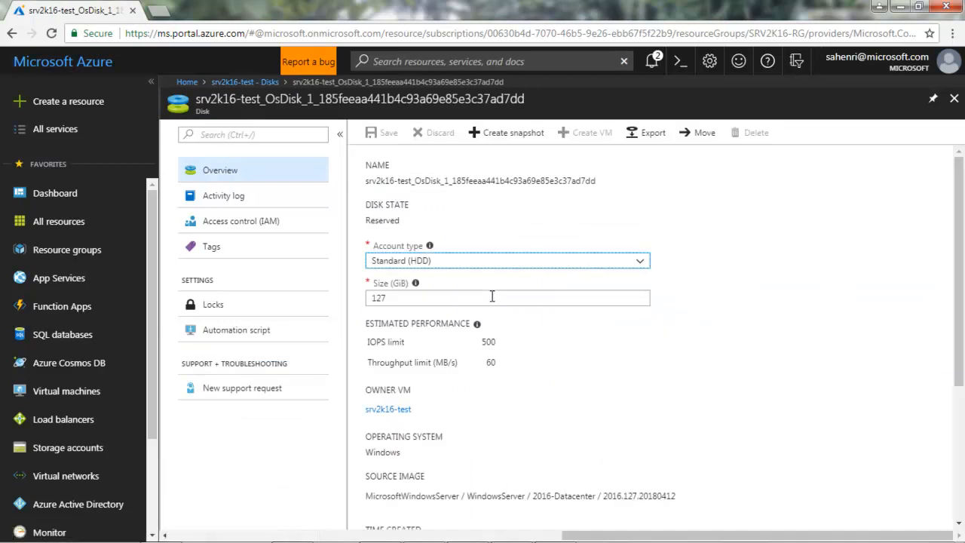
pyautogui.moveTo(366, 182); pyautogui.dragTo(601, 187)
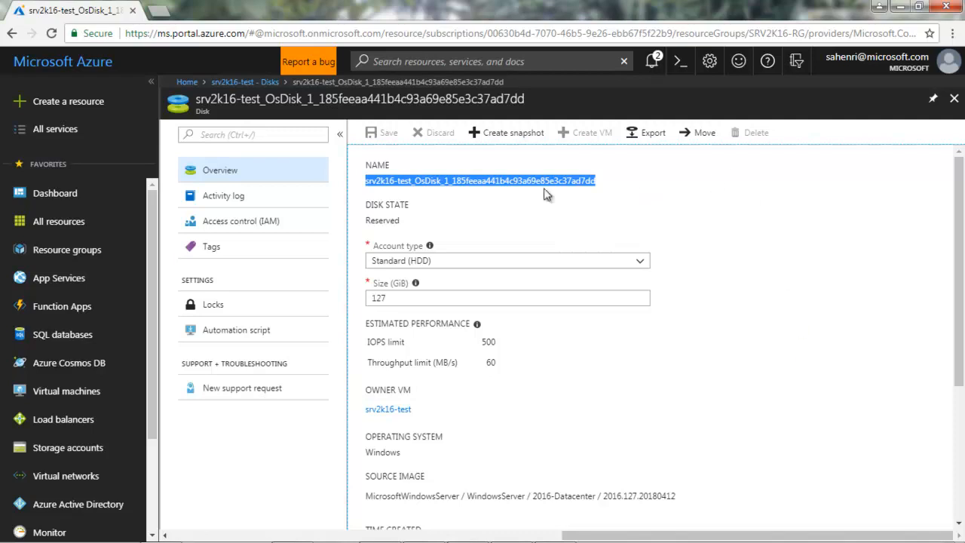
pyautogui.click(690, 137)
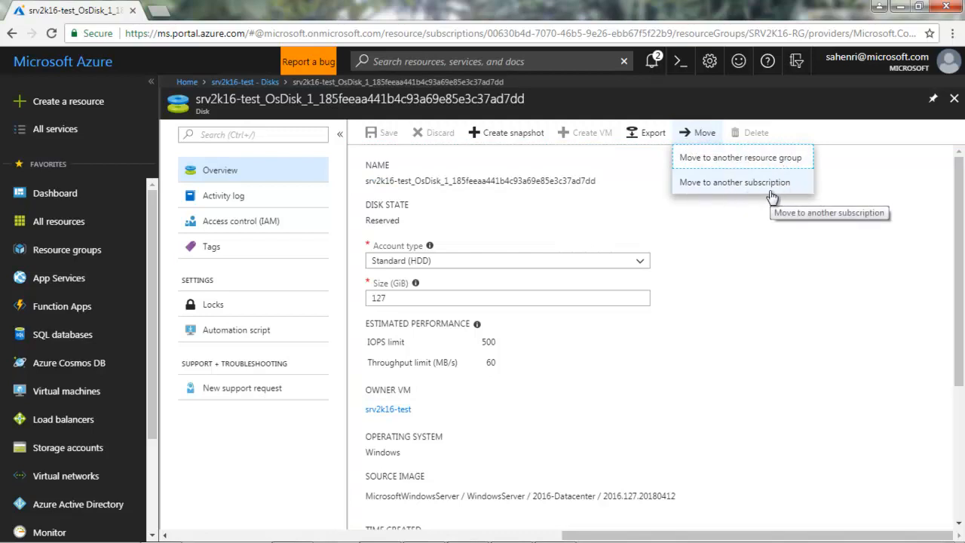
pyautogui.click(751, 239)
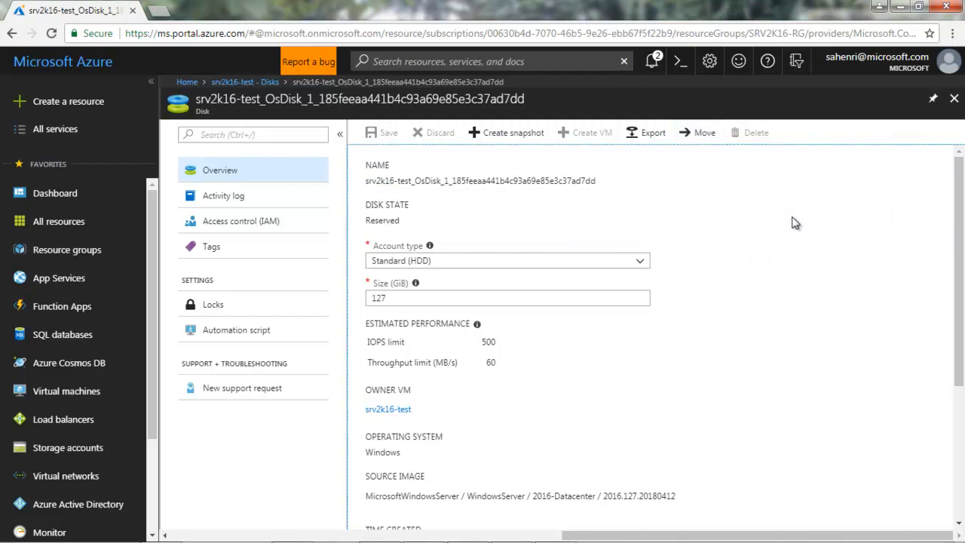
pyautogui.click(954, 98)
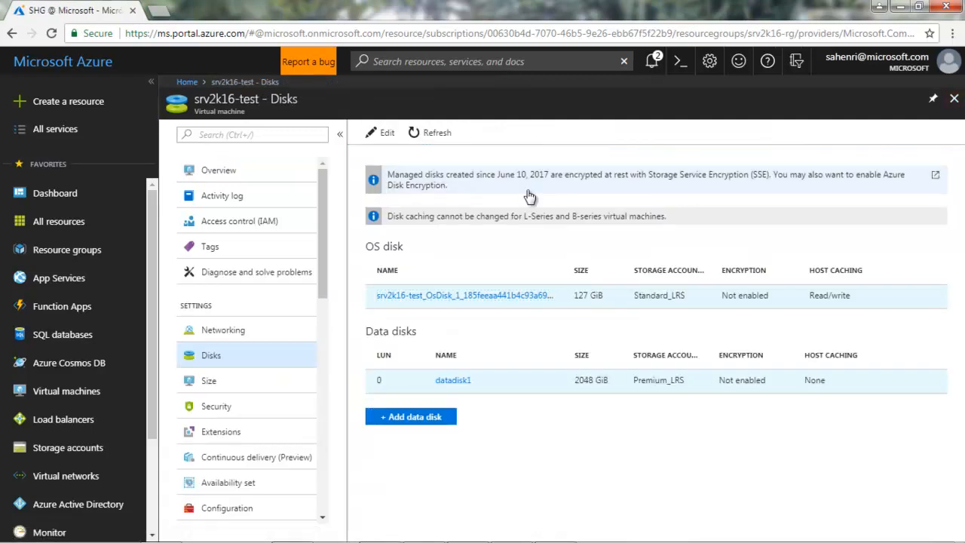
pyautogui.click(953, 99)
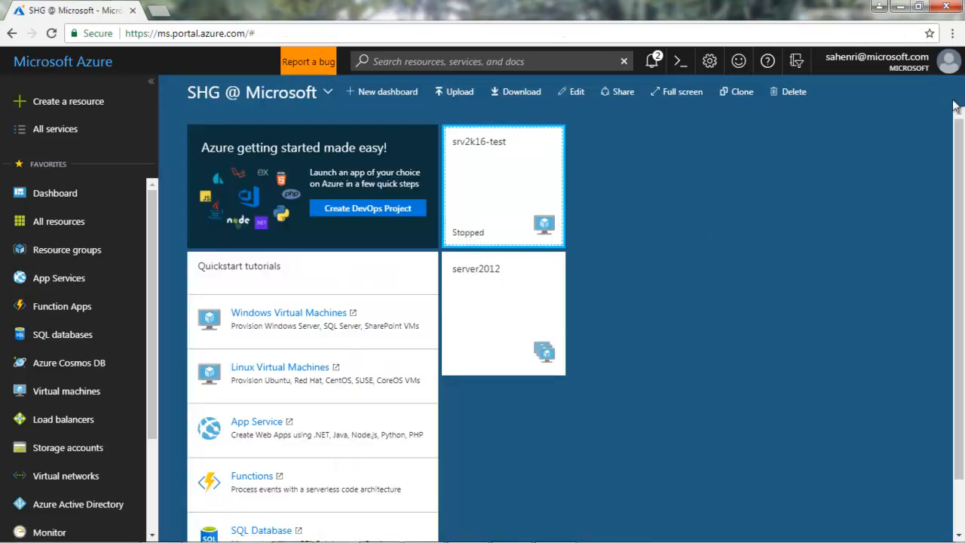
# Delete the srv2k16-test virtual machine from its overview and confirm the deletion.
pyautogui.click(477, 198)
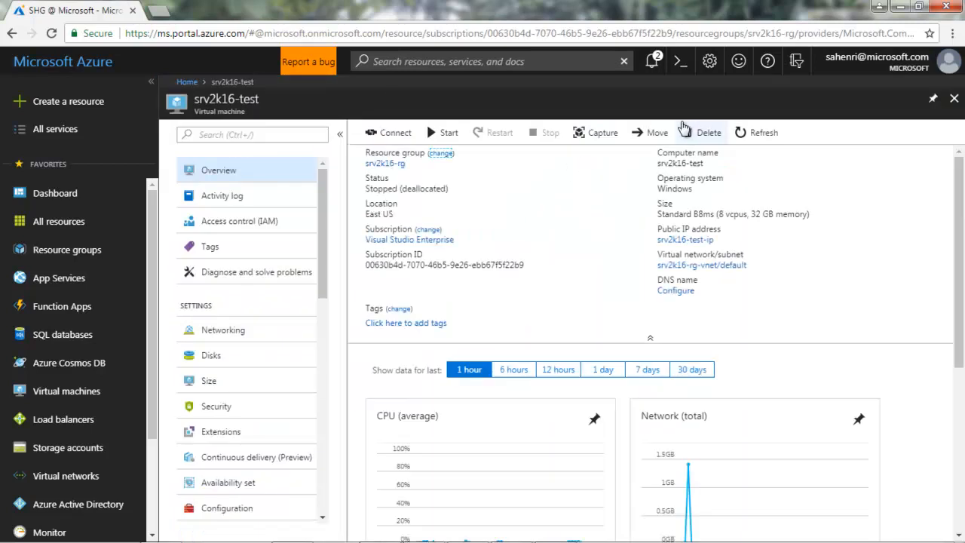
pyautogui.click(705, 132)
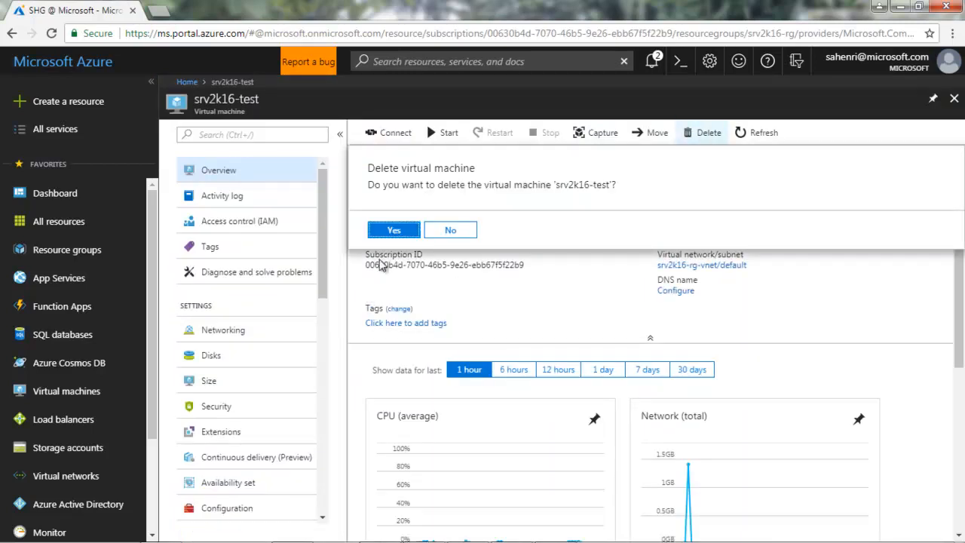
pyautogui.click(393, 238)
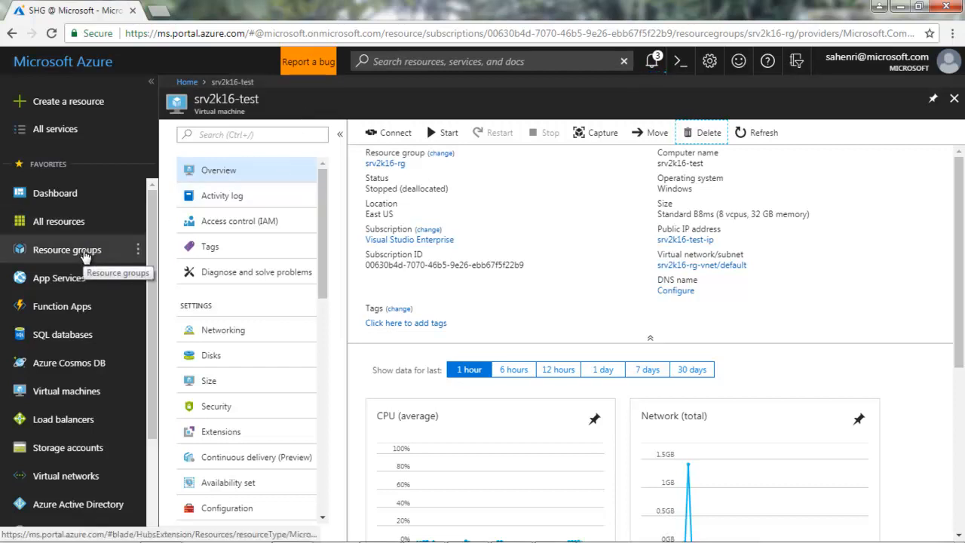
# Check the deletion's progress in the notifications and open the srv2k16-test resource from the dashboard to inspect it.
pyautogui.click(652, 62)
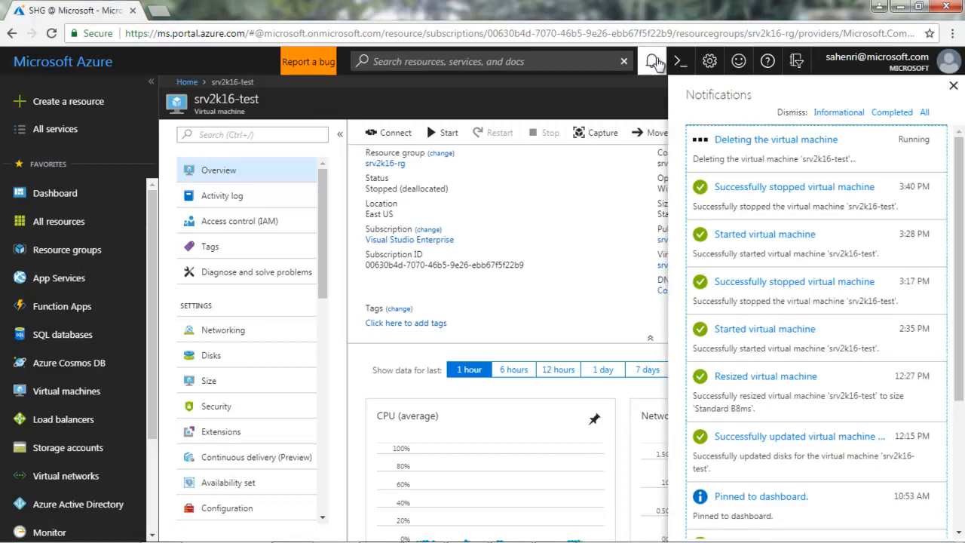
pyautogui.click(749, 138)
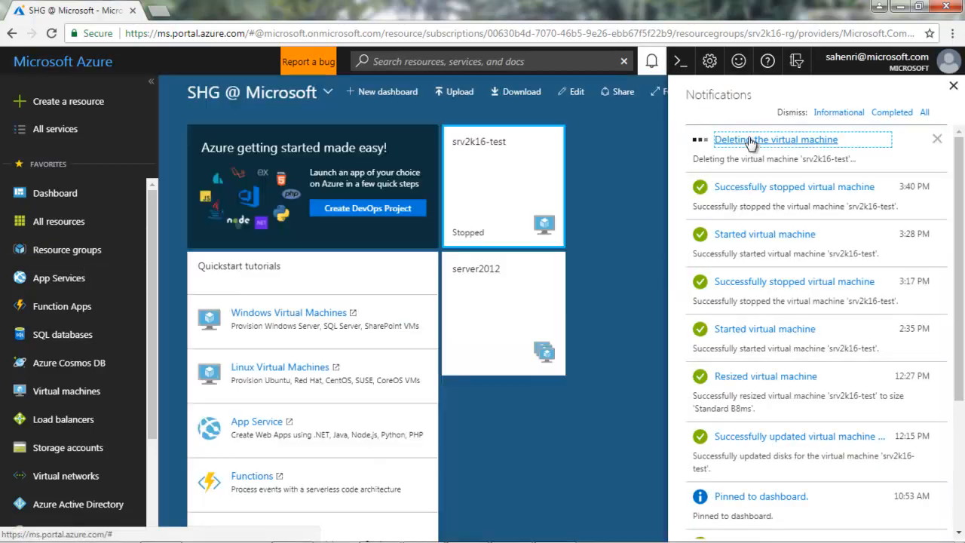
pyautogui.click(529, 224)
pyautogui.click(952, 87)
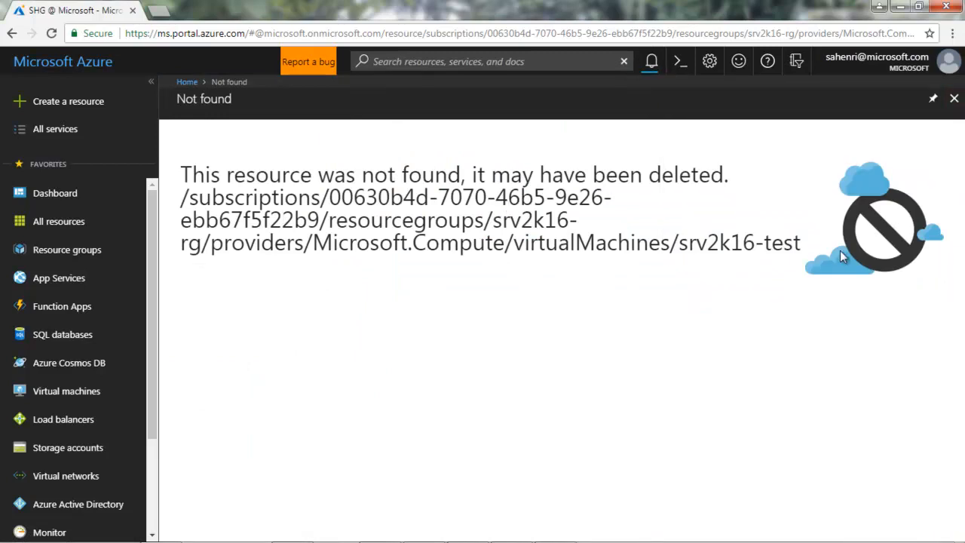
pyautogui.moveTo(792, 251); pyautogui.dragTo(690, 257)
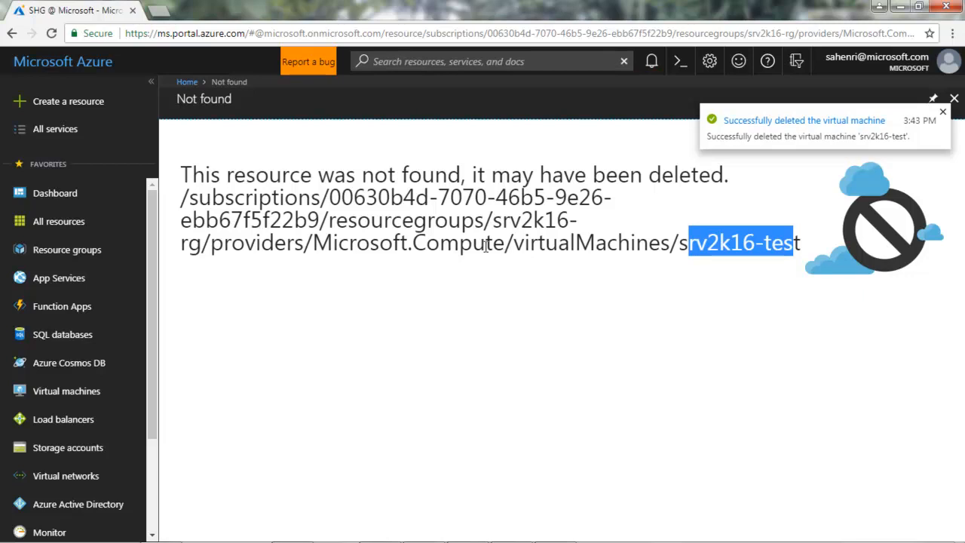
# Dismiss the notification, close the resource page and remove the srv2k16-test tile from the dashboard.
pyautogui.click(943, 113)
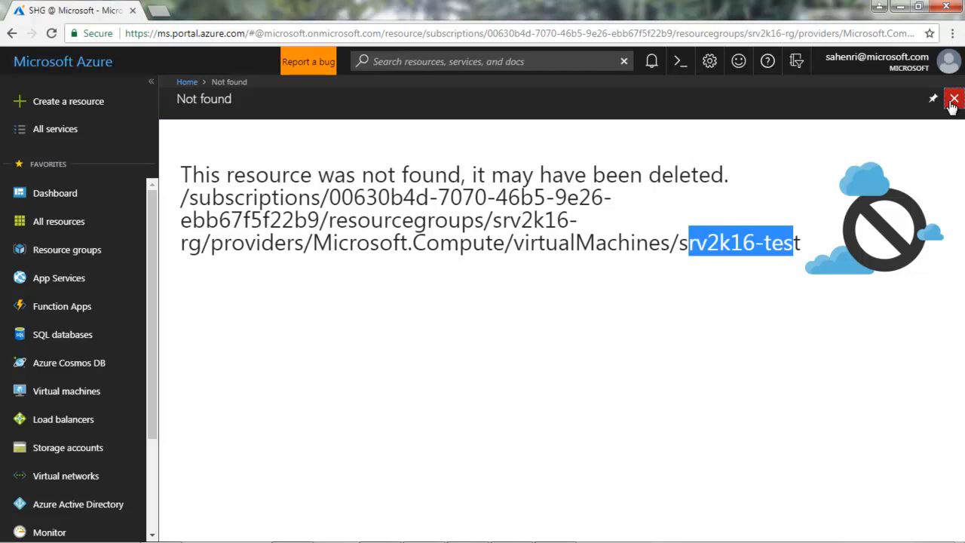
pyautogui.click(953, 99)
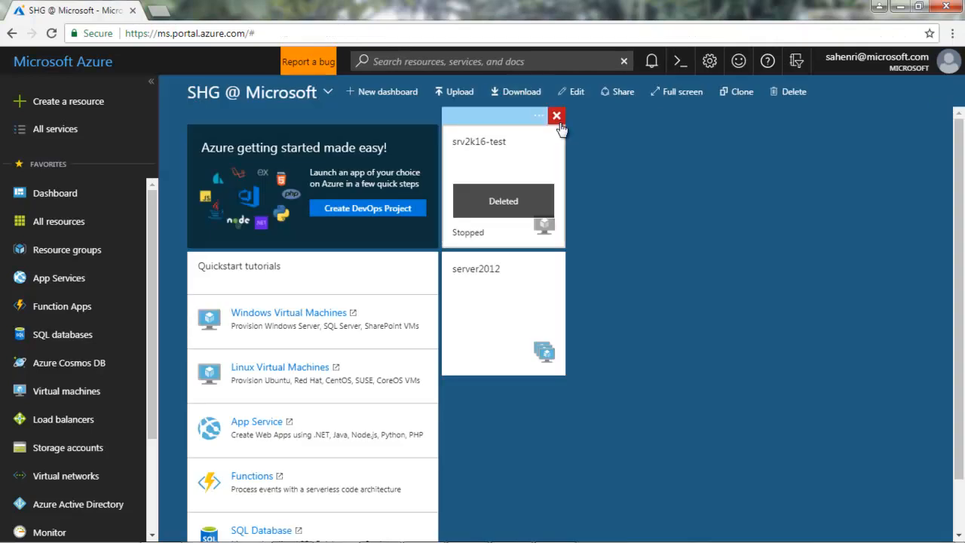
pyautogui.click(556, 116)
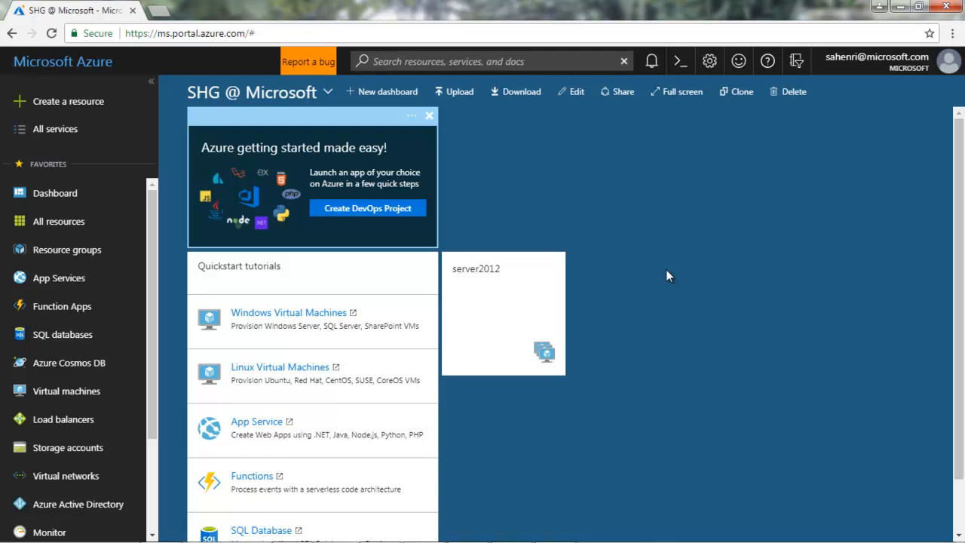
# Display the overview of the remaining srv2k16-test OS disk in the srv2k16-rg resource group.
pyautogui.click(98, 256)
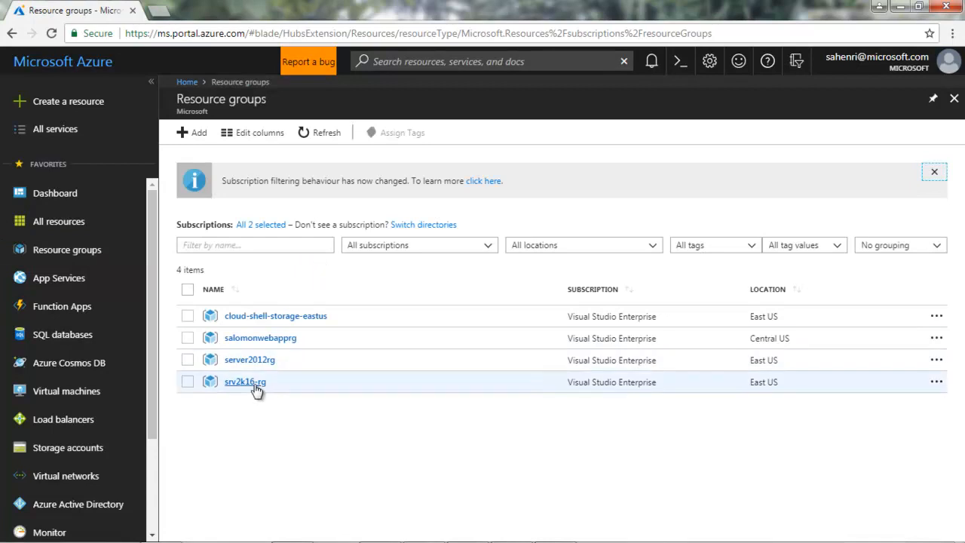
pyautogui.click(243, 383)
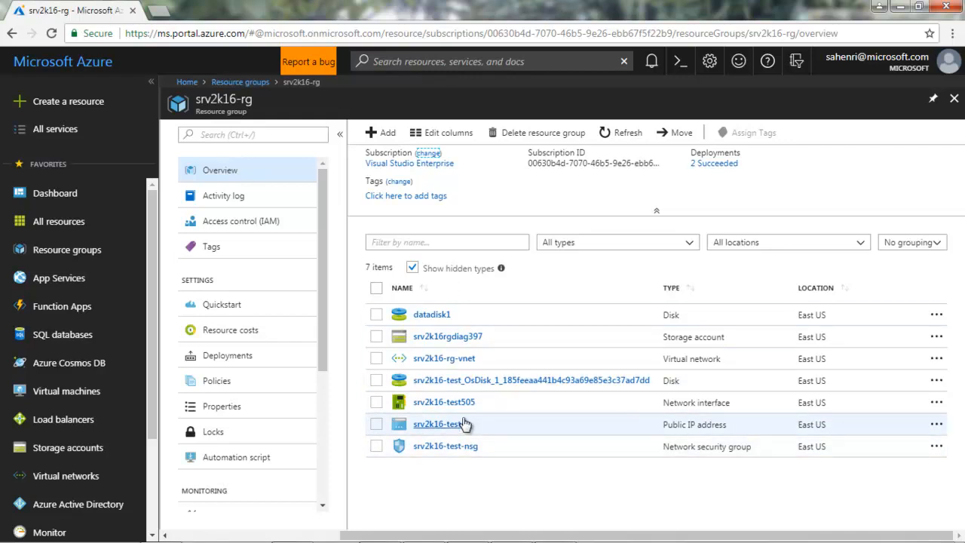
pyautogui.click(534, 383)
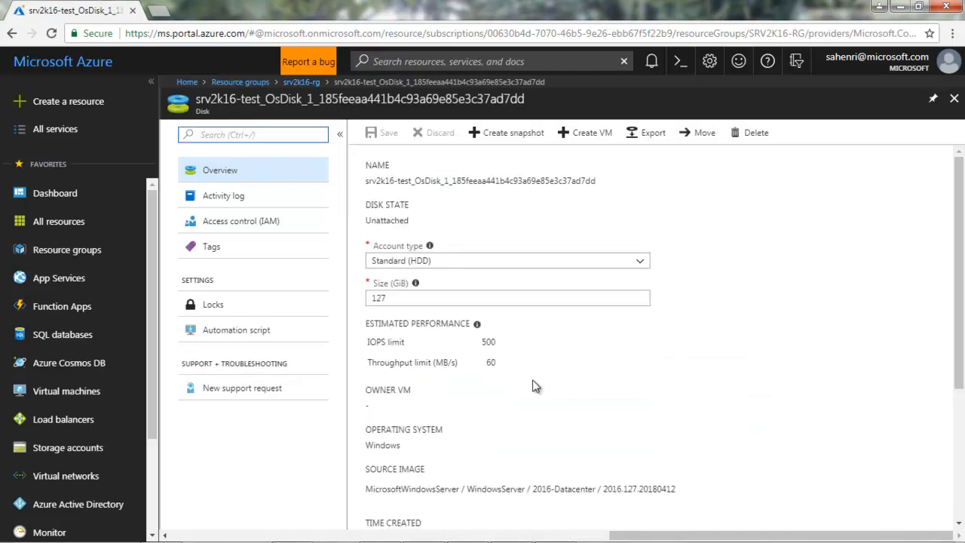